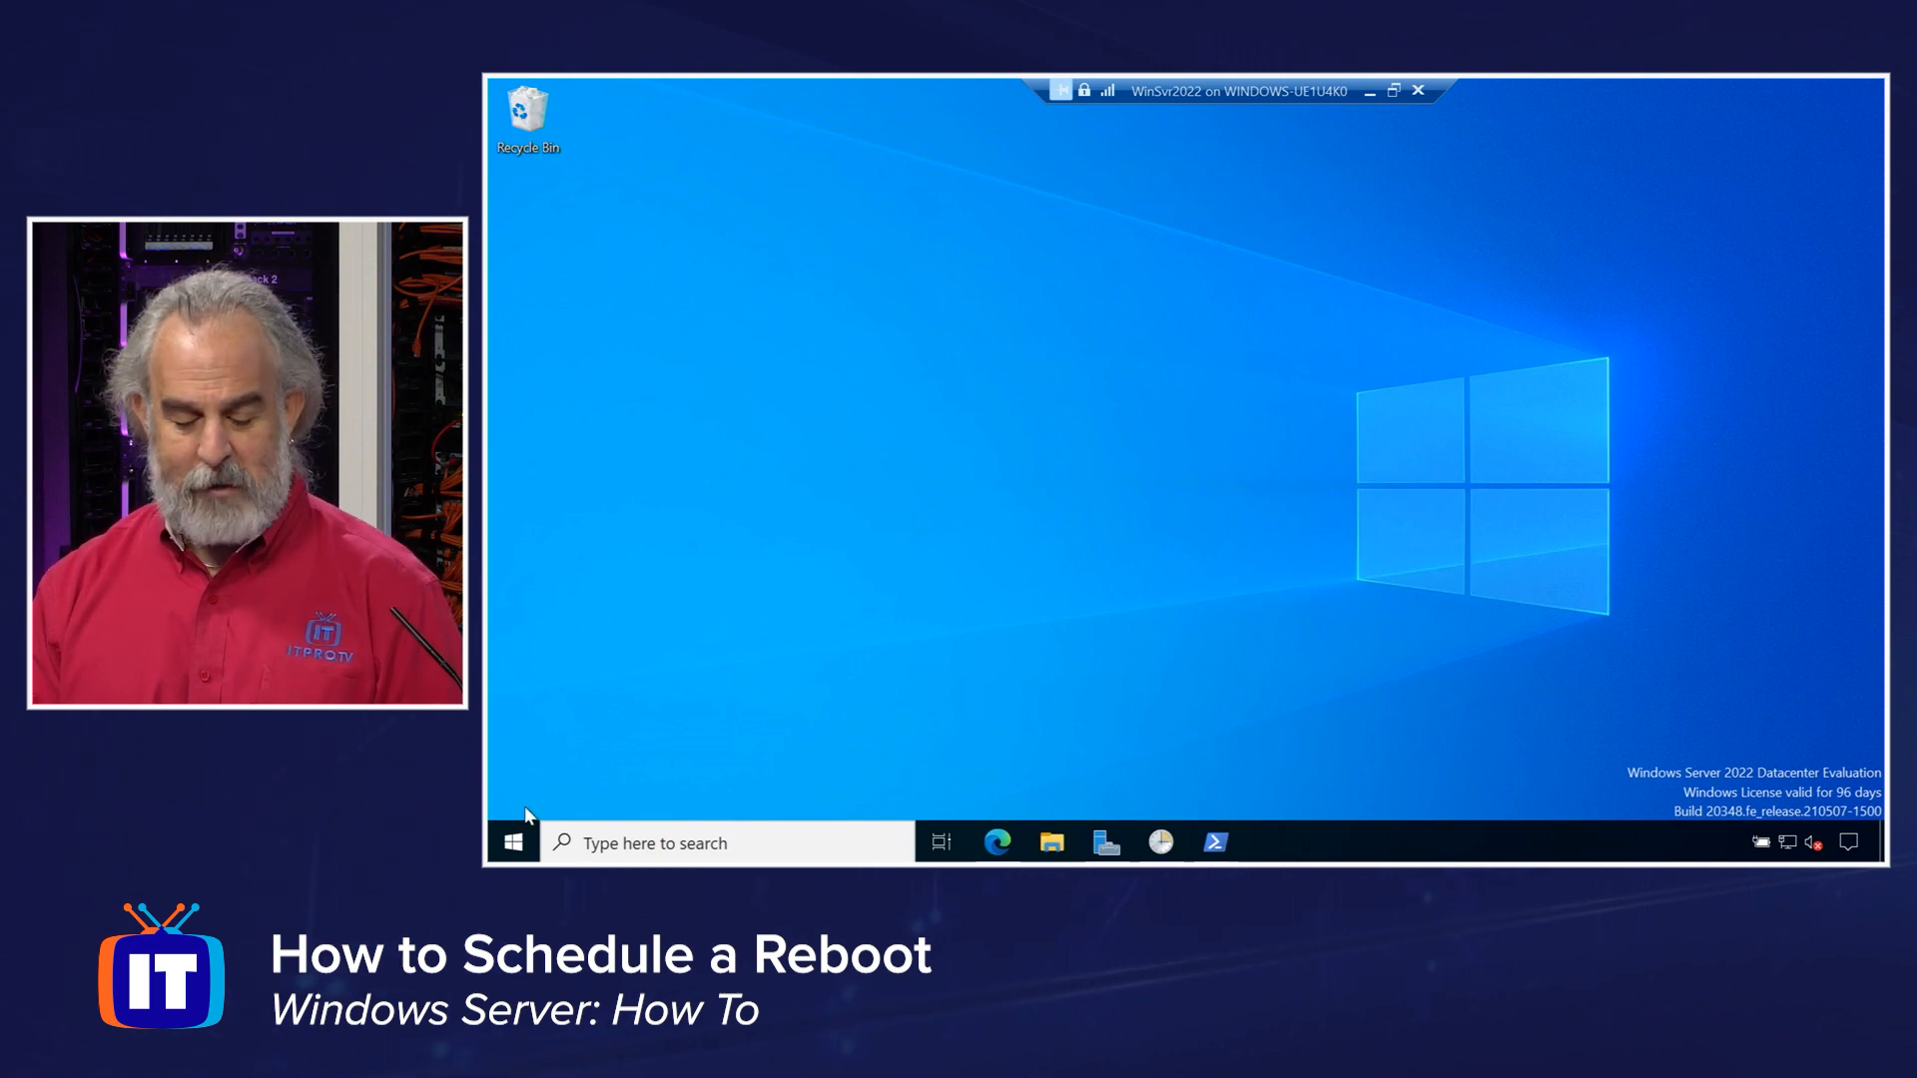
Launch Task Scheduler from Windows Administrative Tools, then close its small window.
click(520, 847)
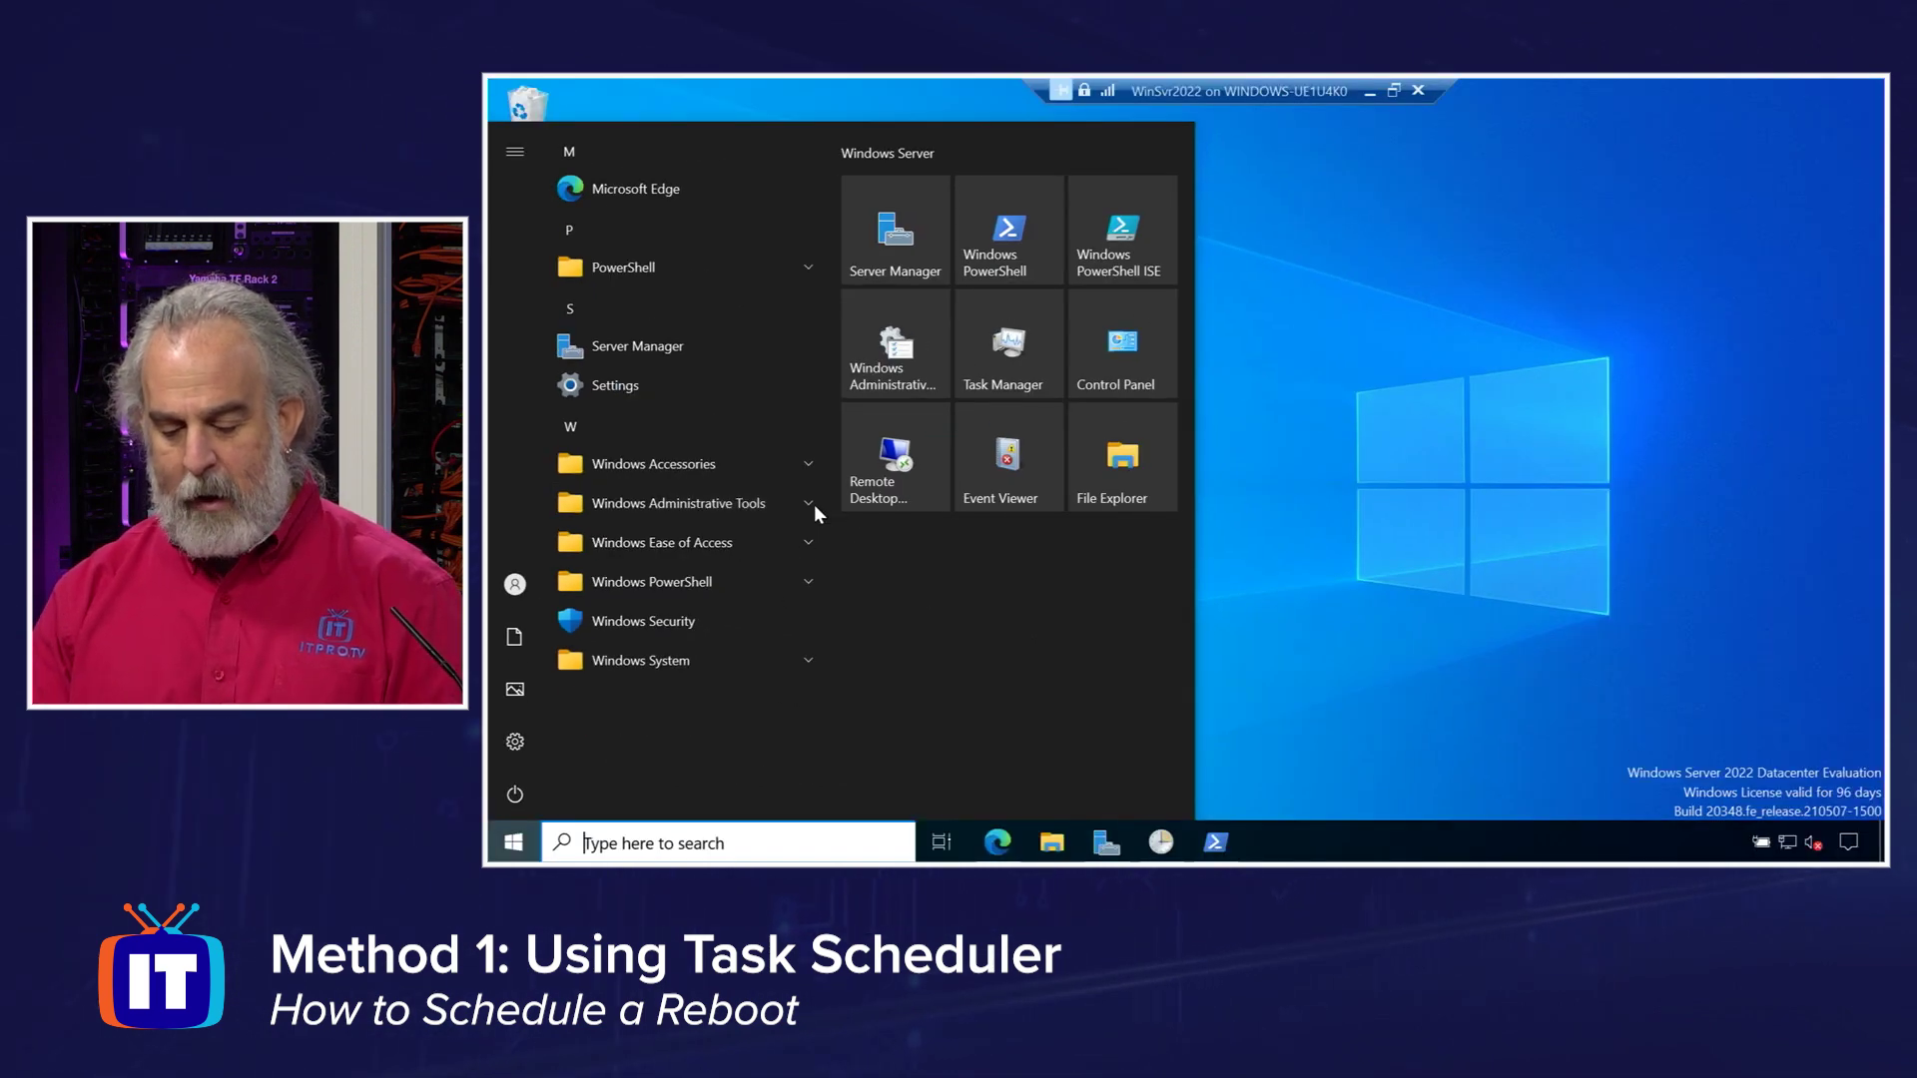
click(814, 505)
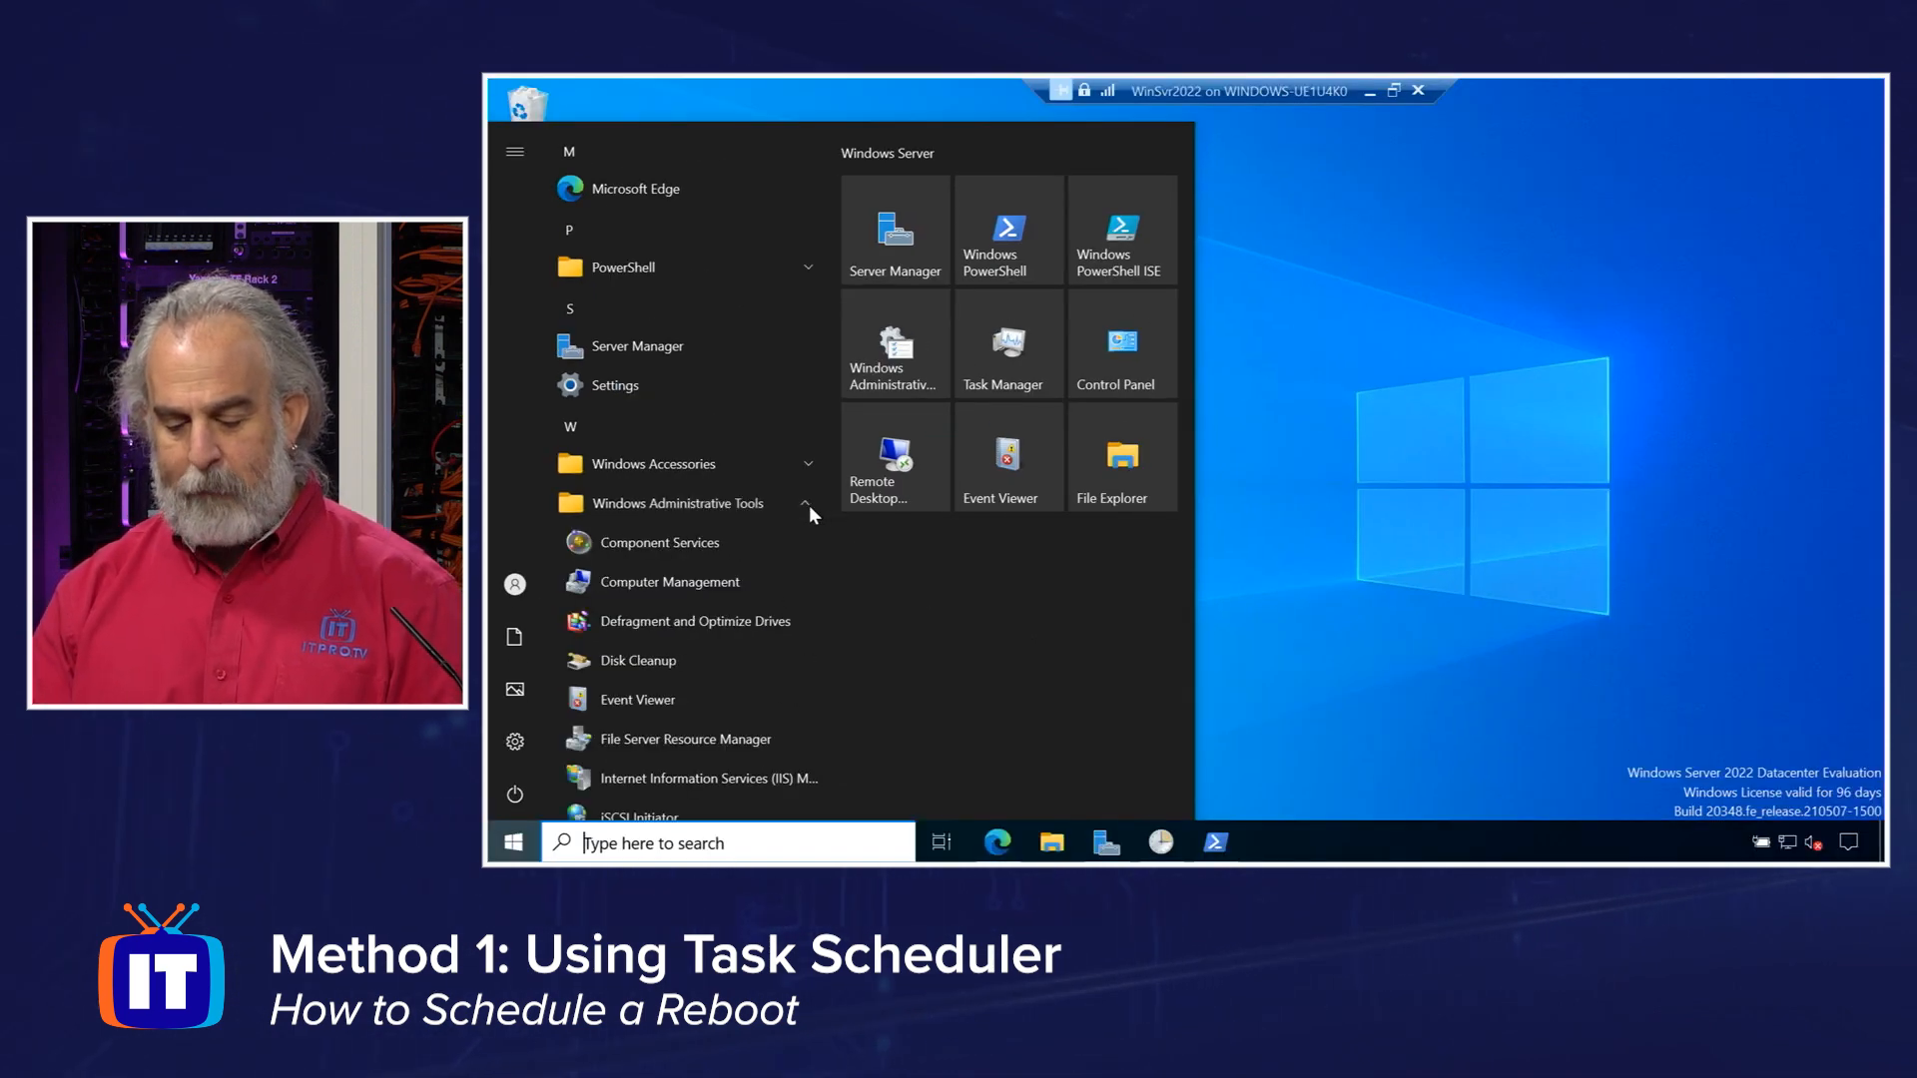
scroll(834, 445, down, 1)
drag(834, 446, 835, 749)
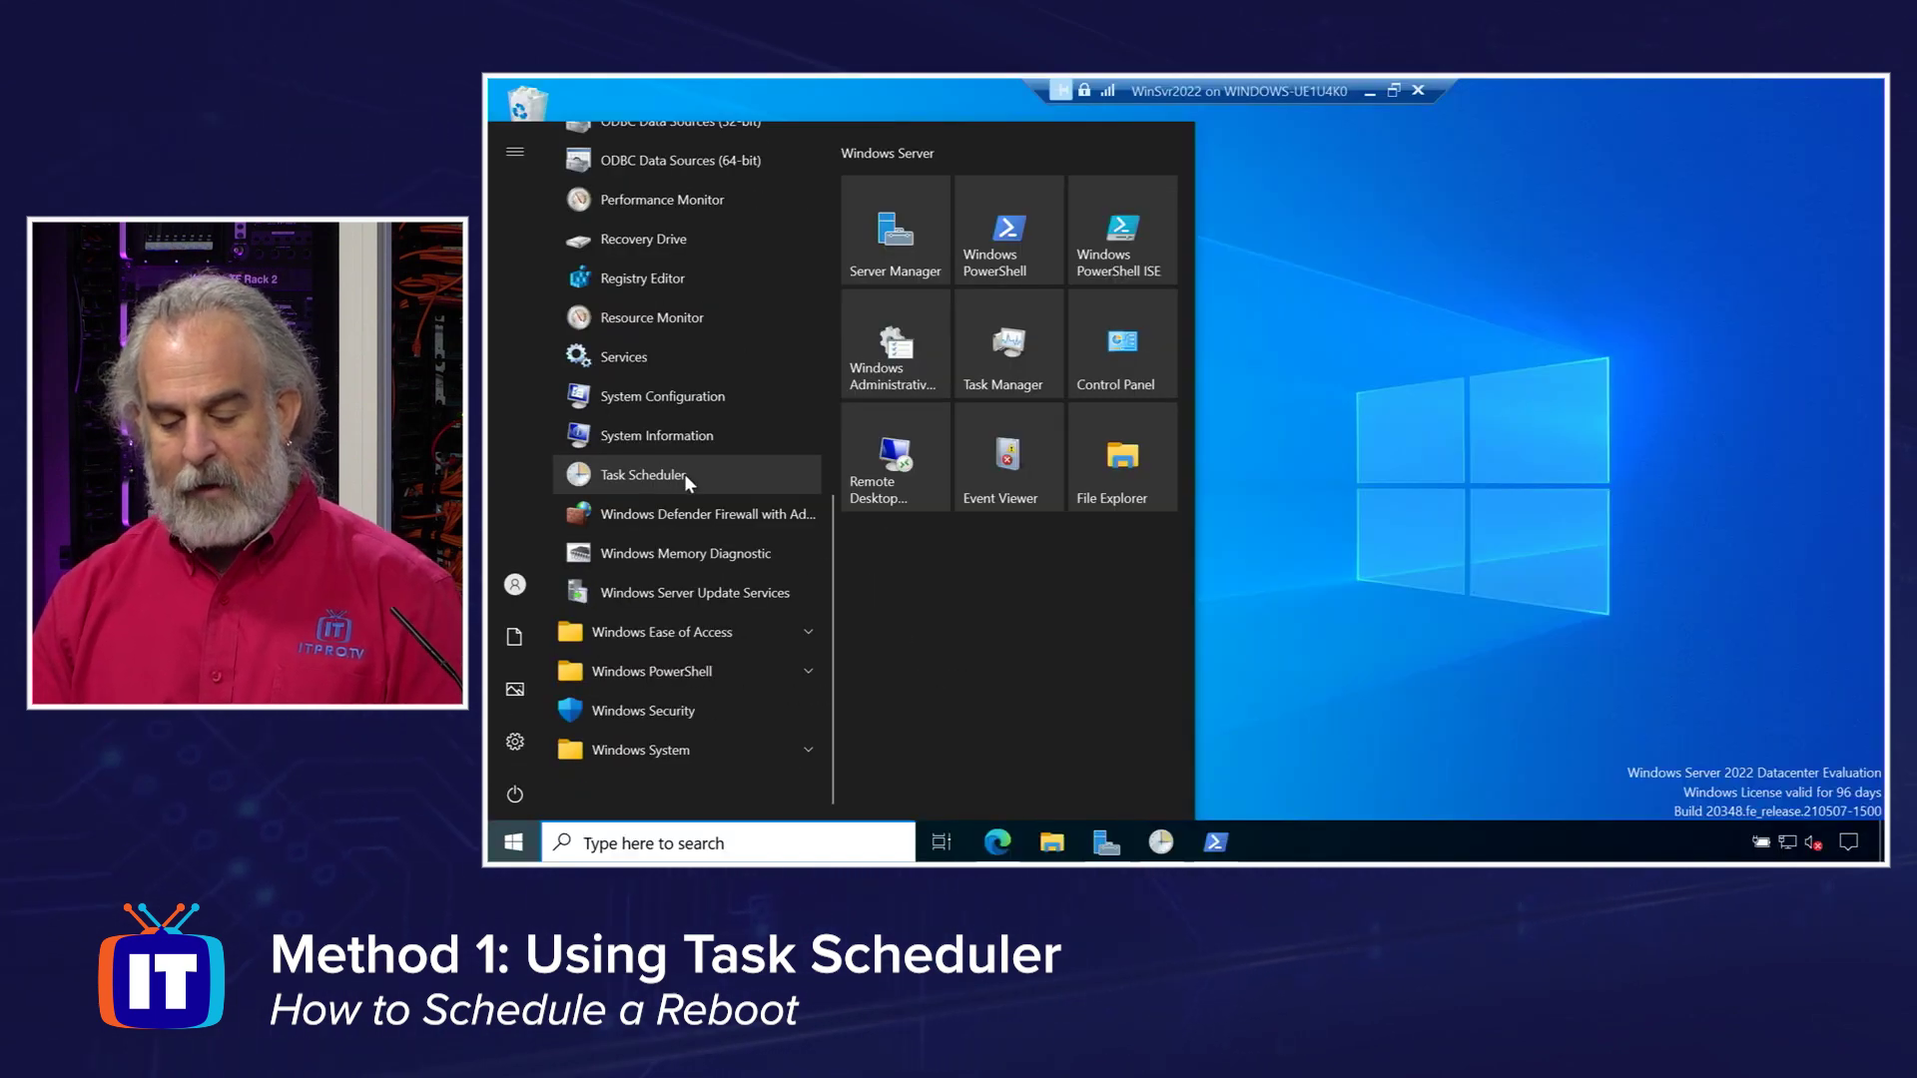
click(684, 473)
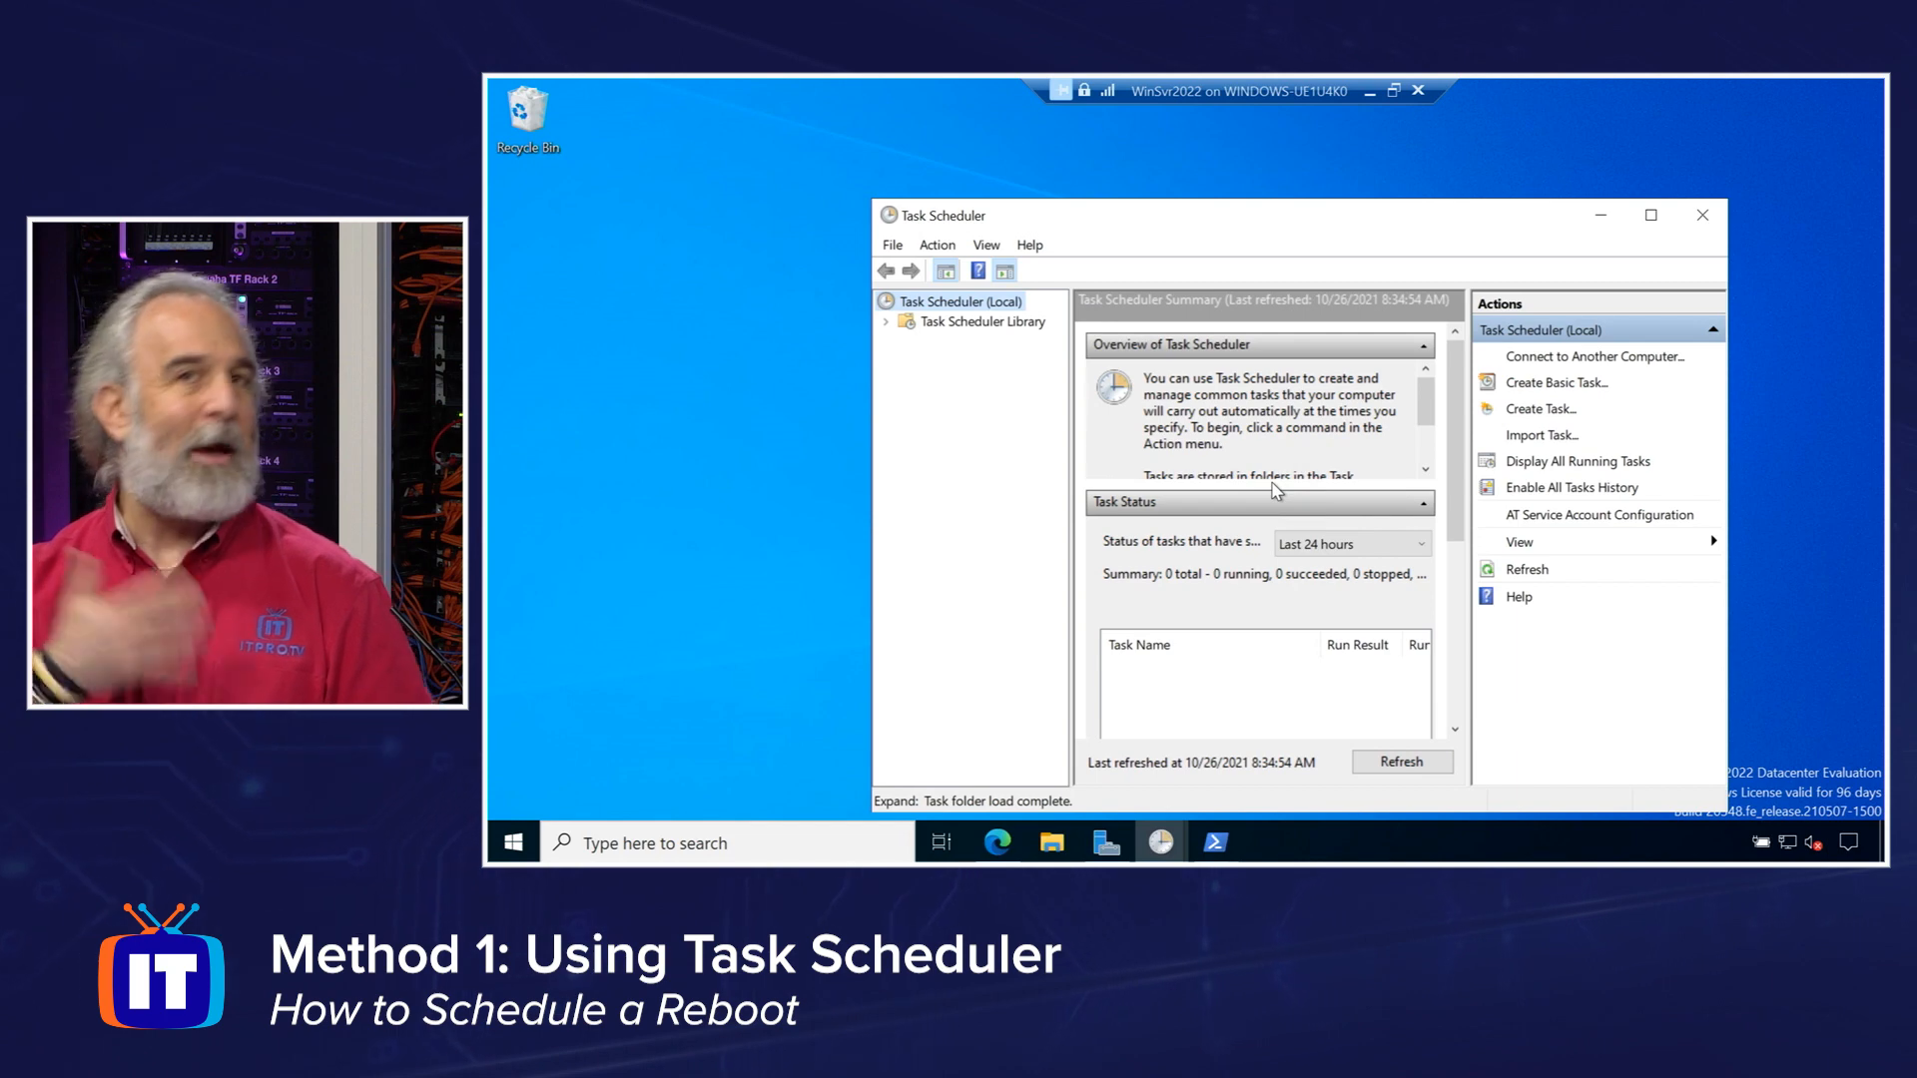
click(1701, 216)
Relaunch Task Scheduler from the taskbar so it opens full-size on the task library.
click(1162, 843)
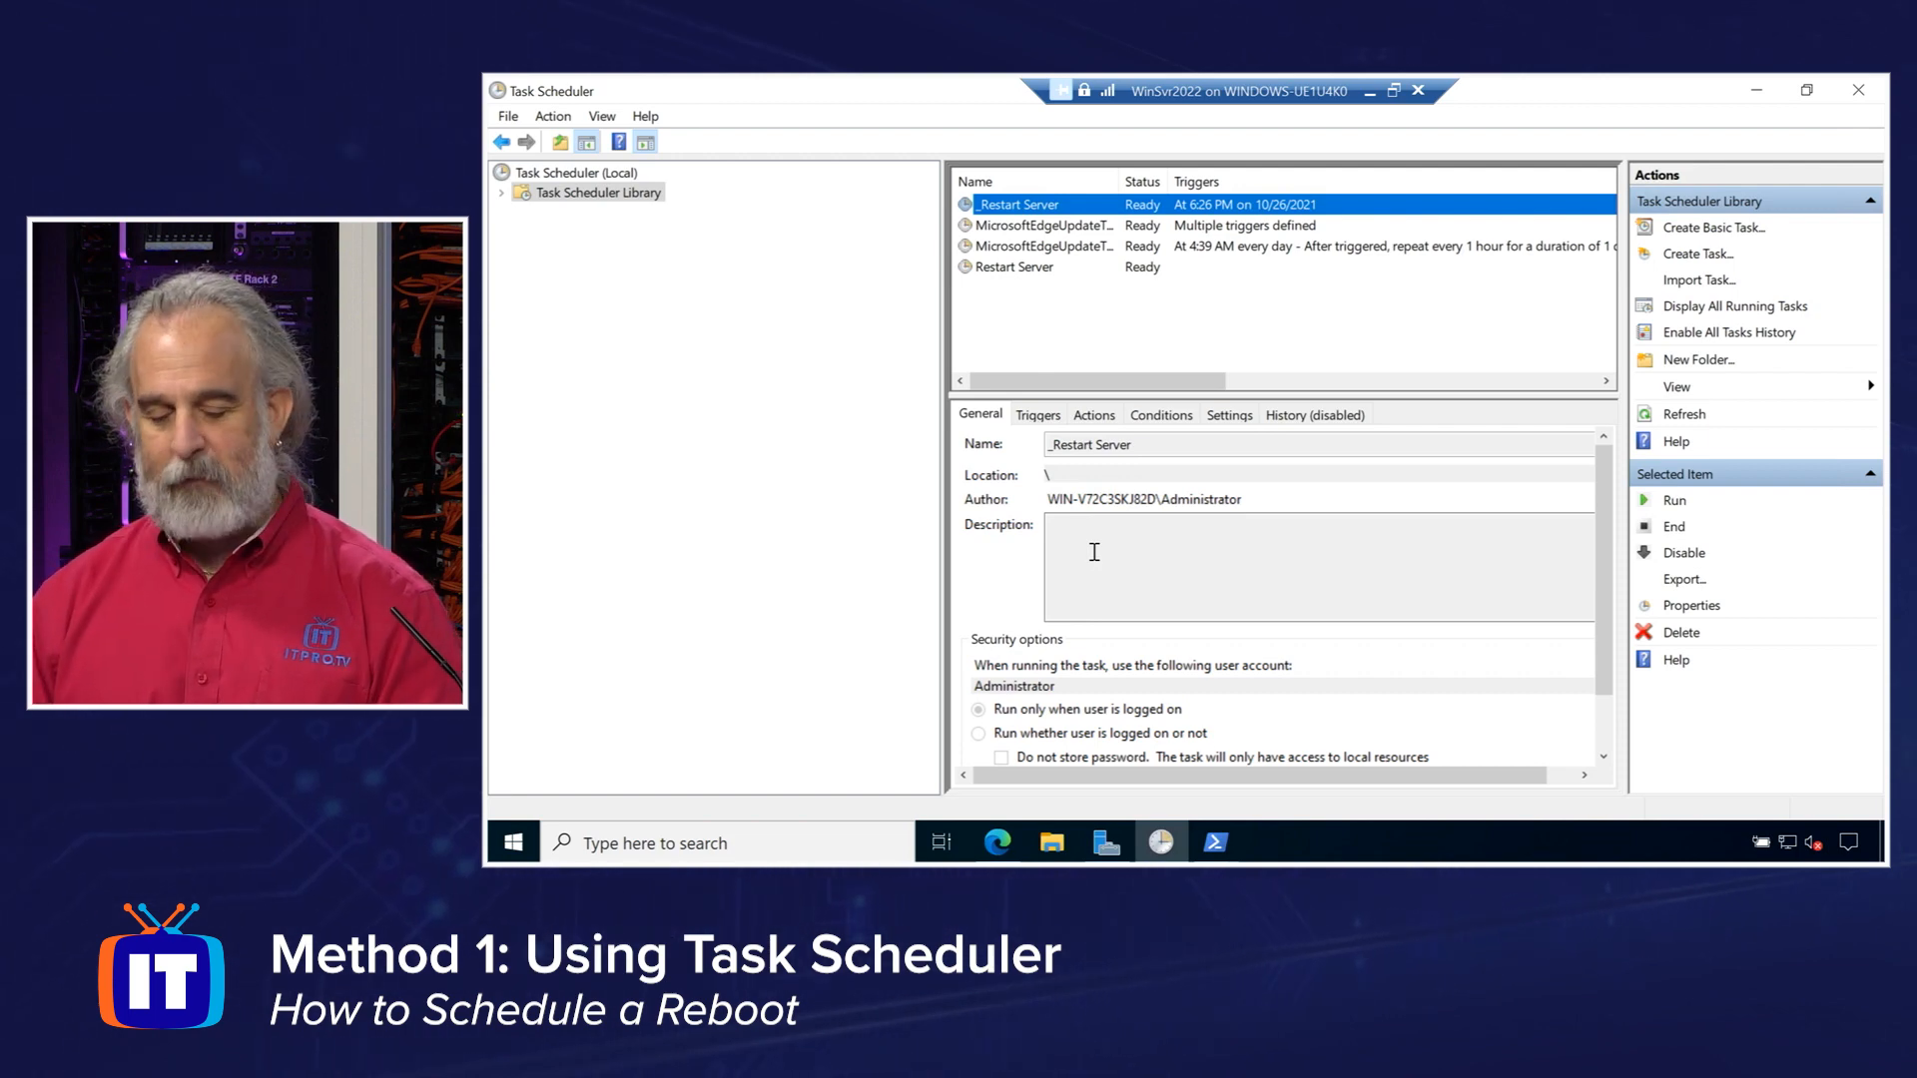
Show the Task Scheduler (Local) summary listing the 67 active tasks.
click(585, 194)
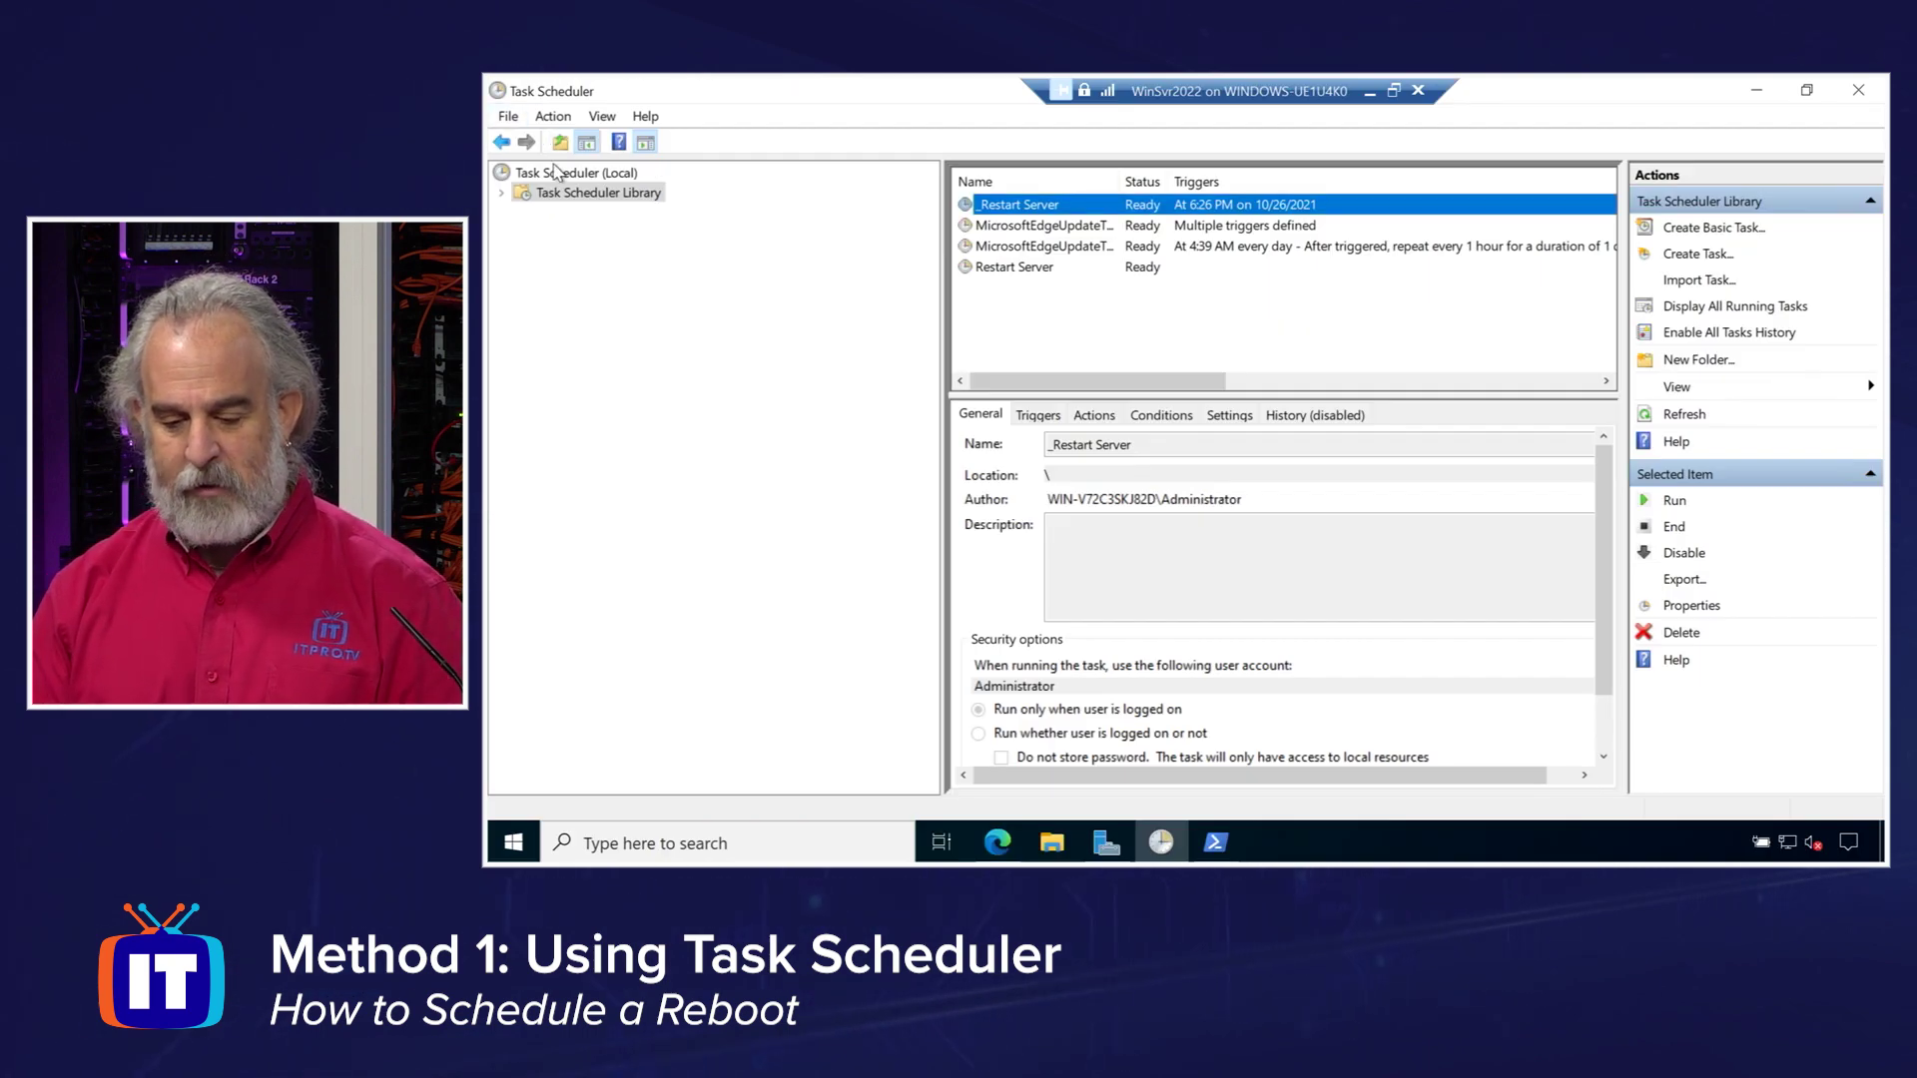
click(557, 173)
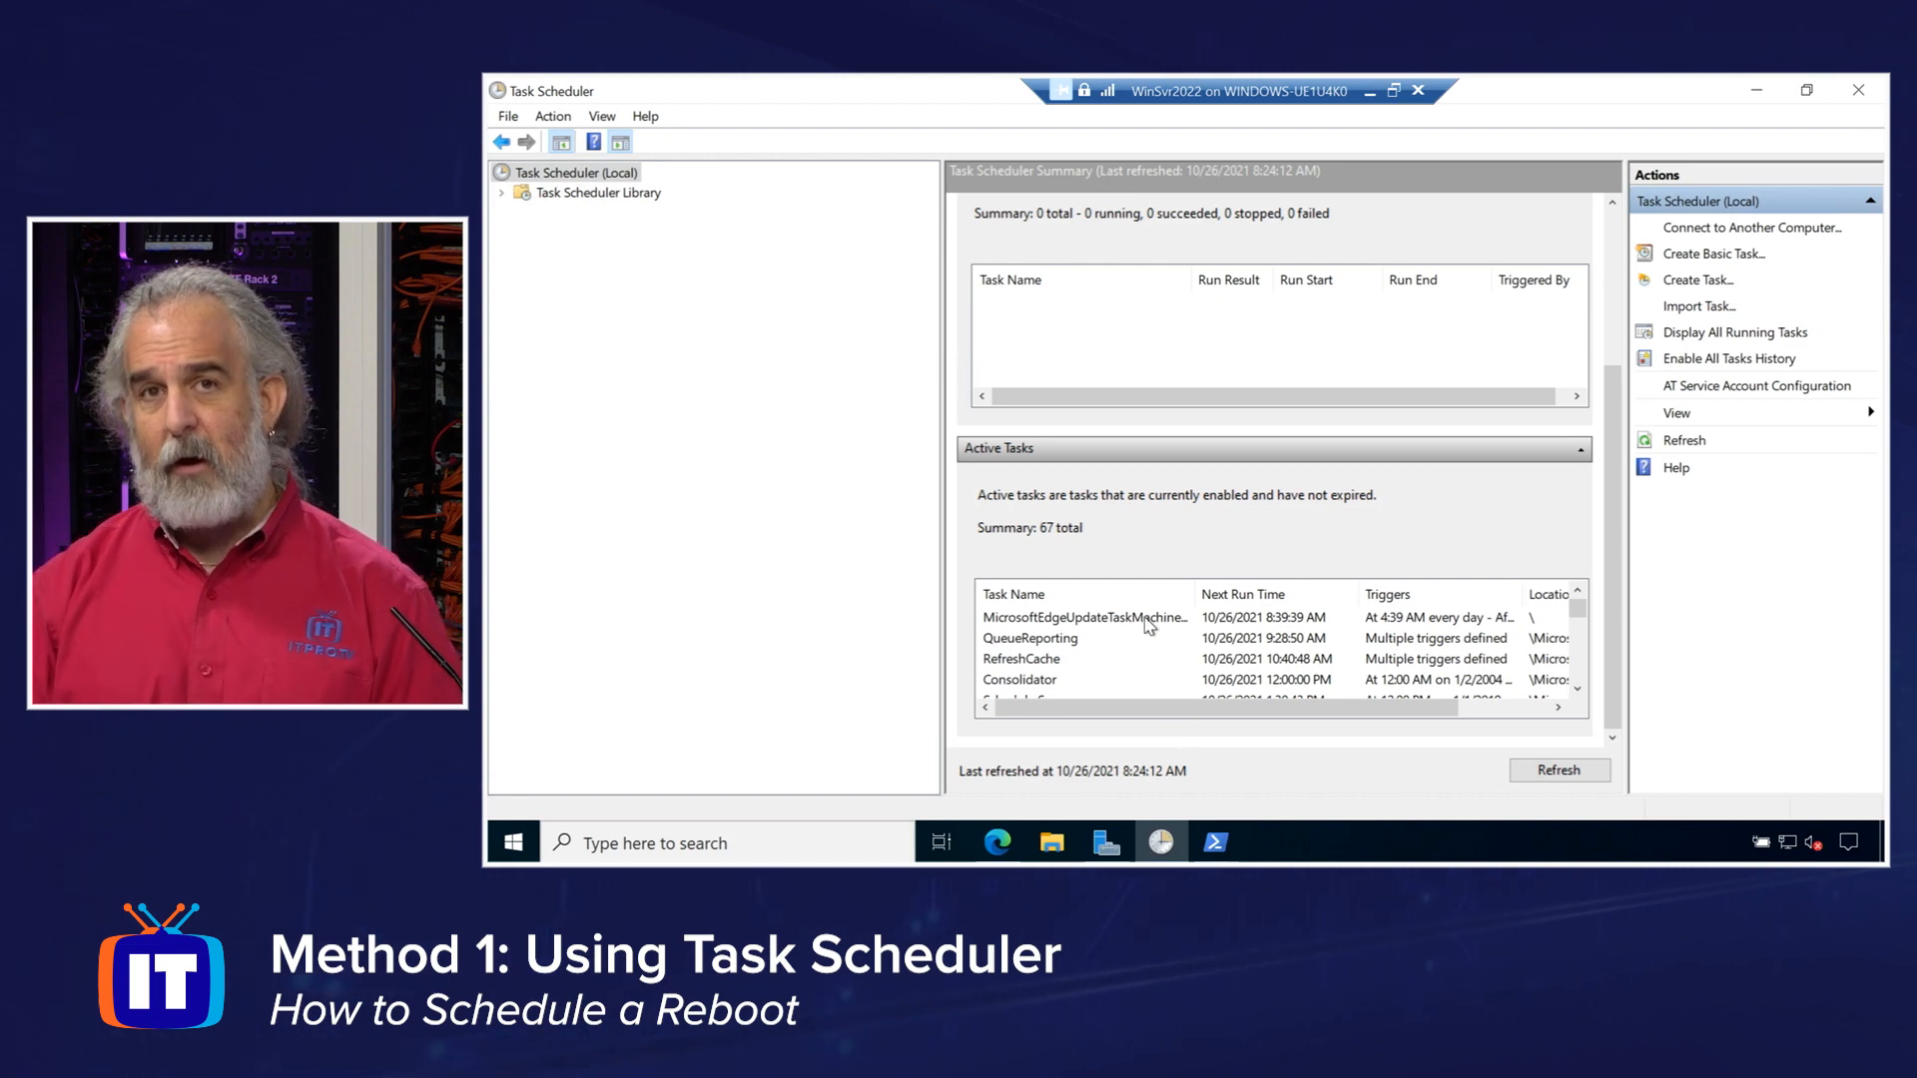
click(1055, 641)
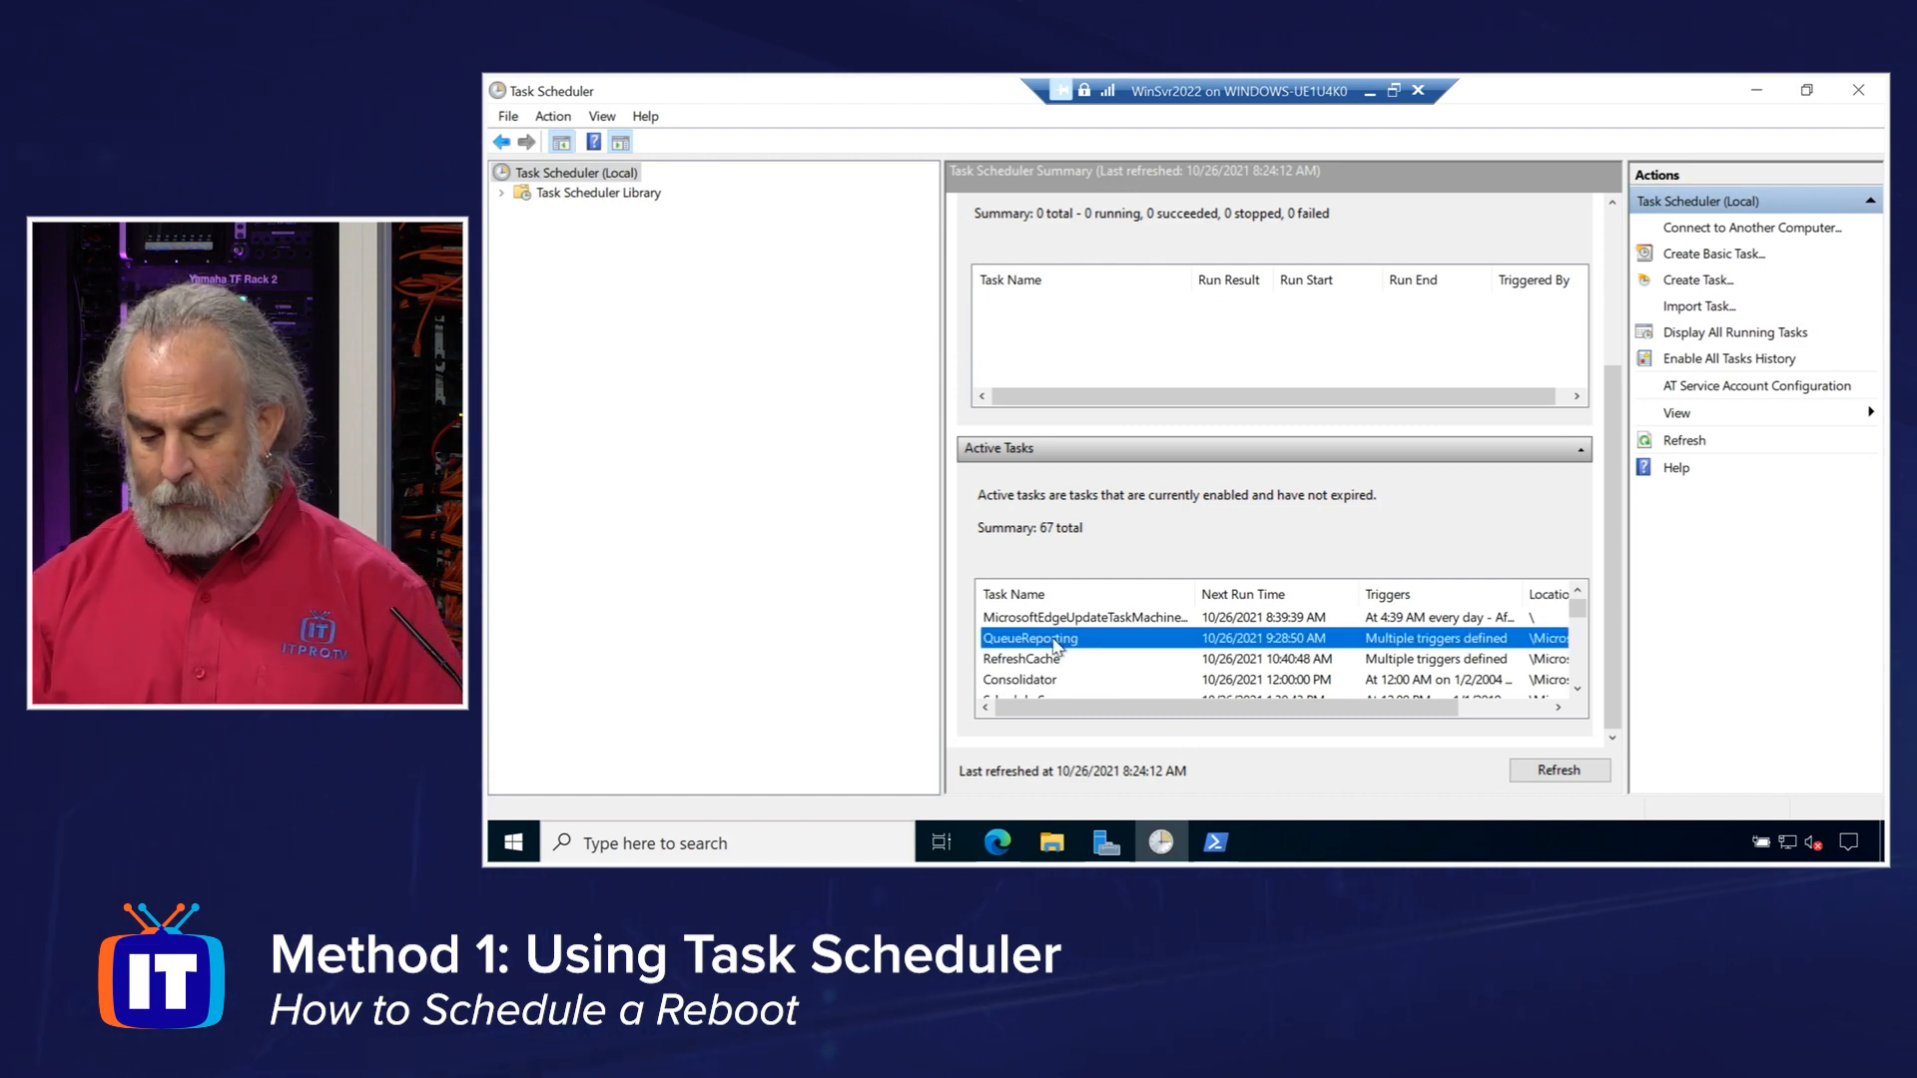
double_click(1055, 642)
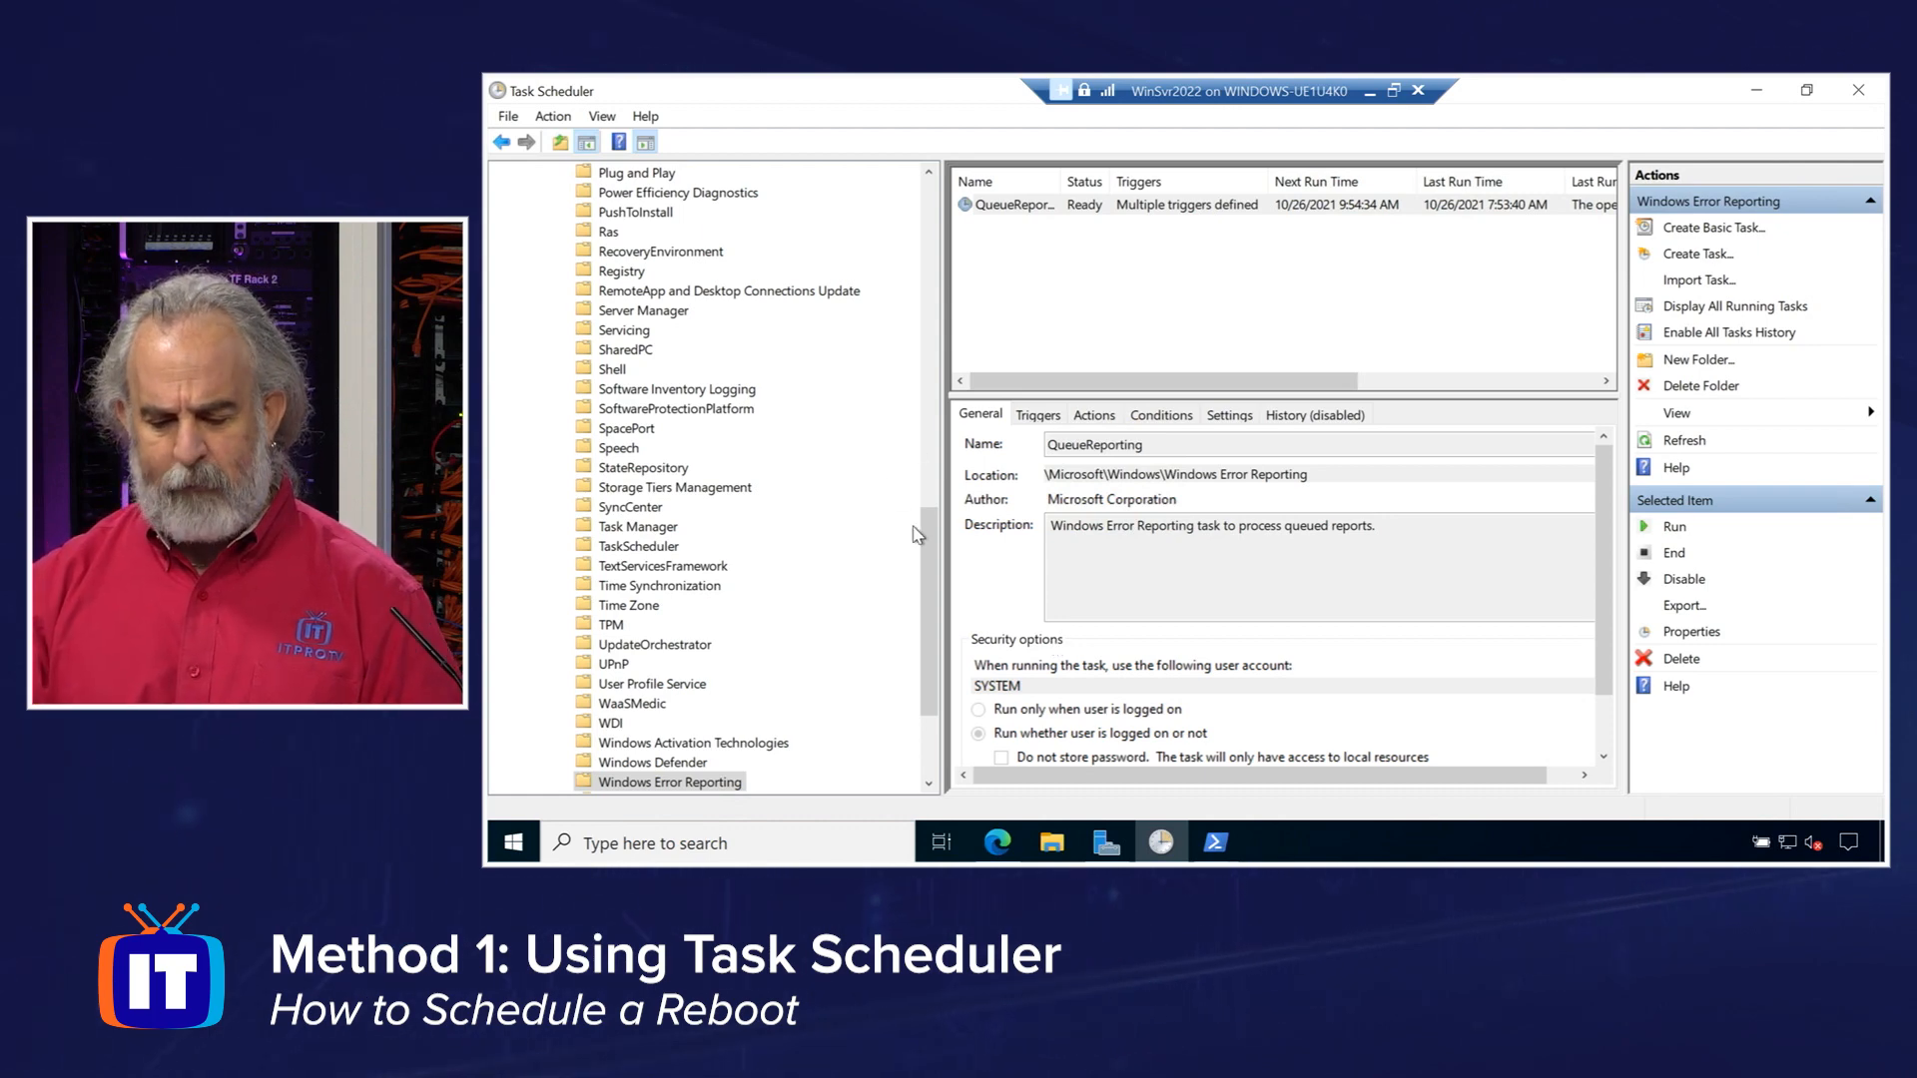
drag(931, 599, 929, 659)
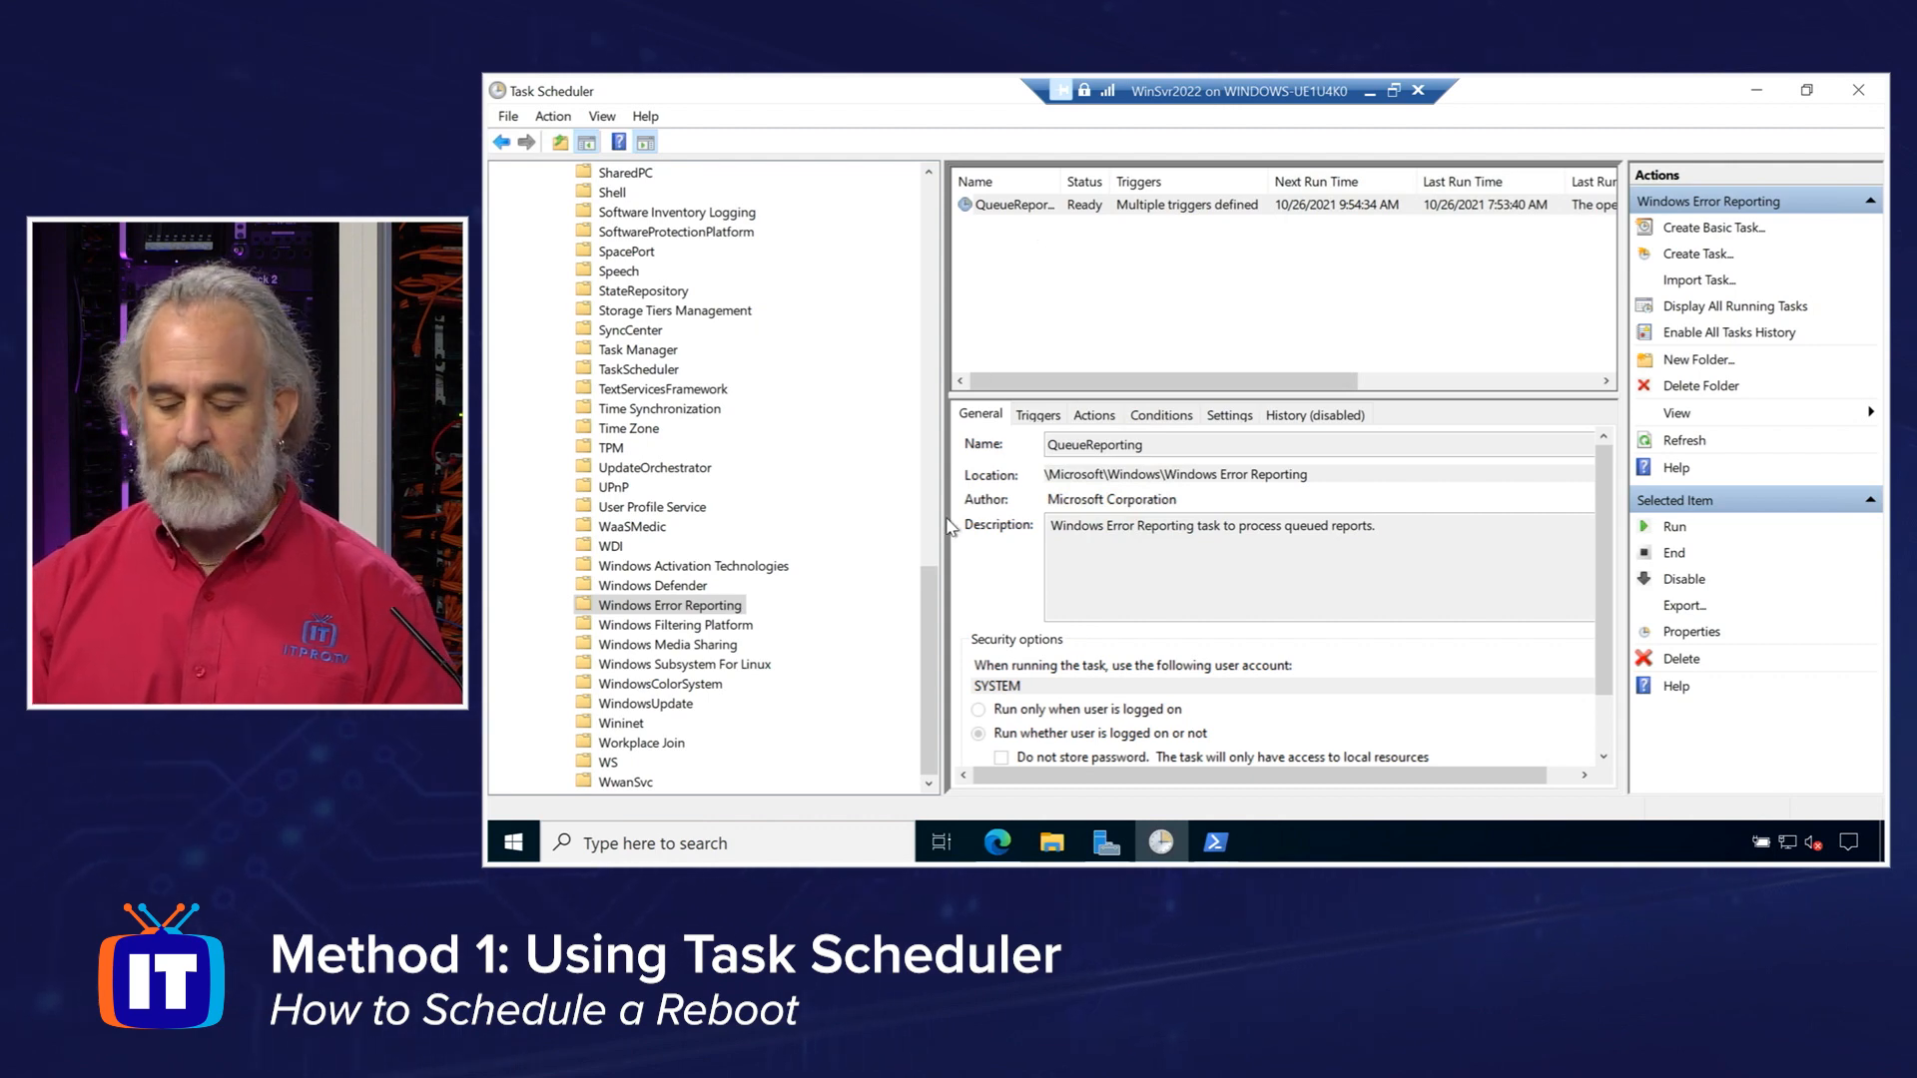
drag(924, 612, 926, 195)
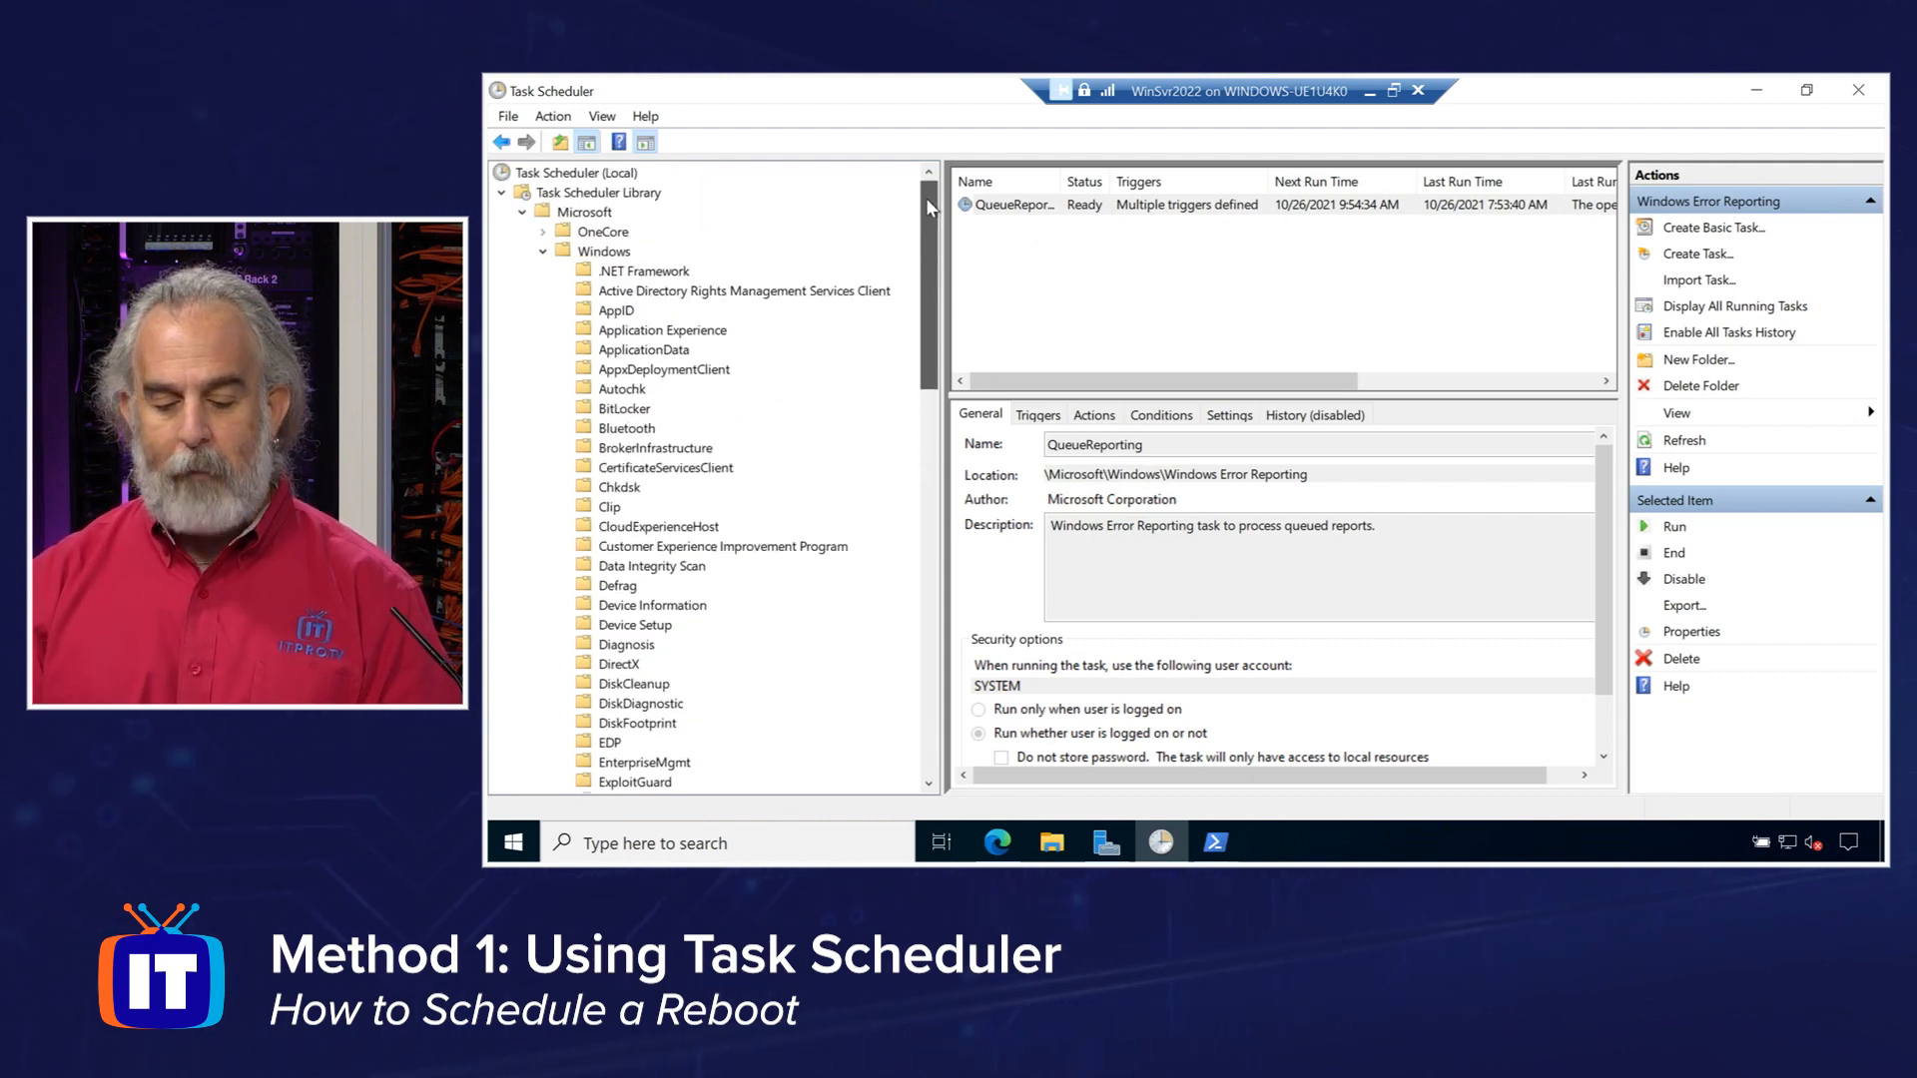
click(545, 254)
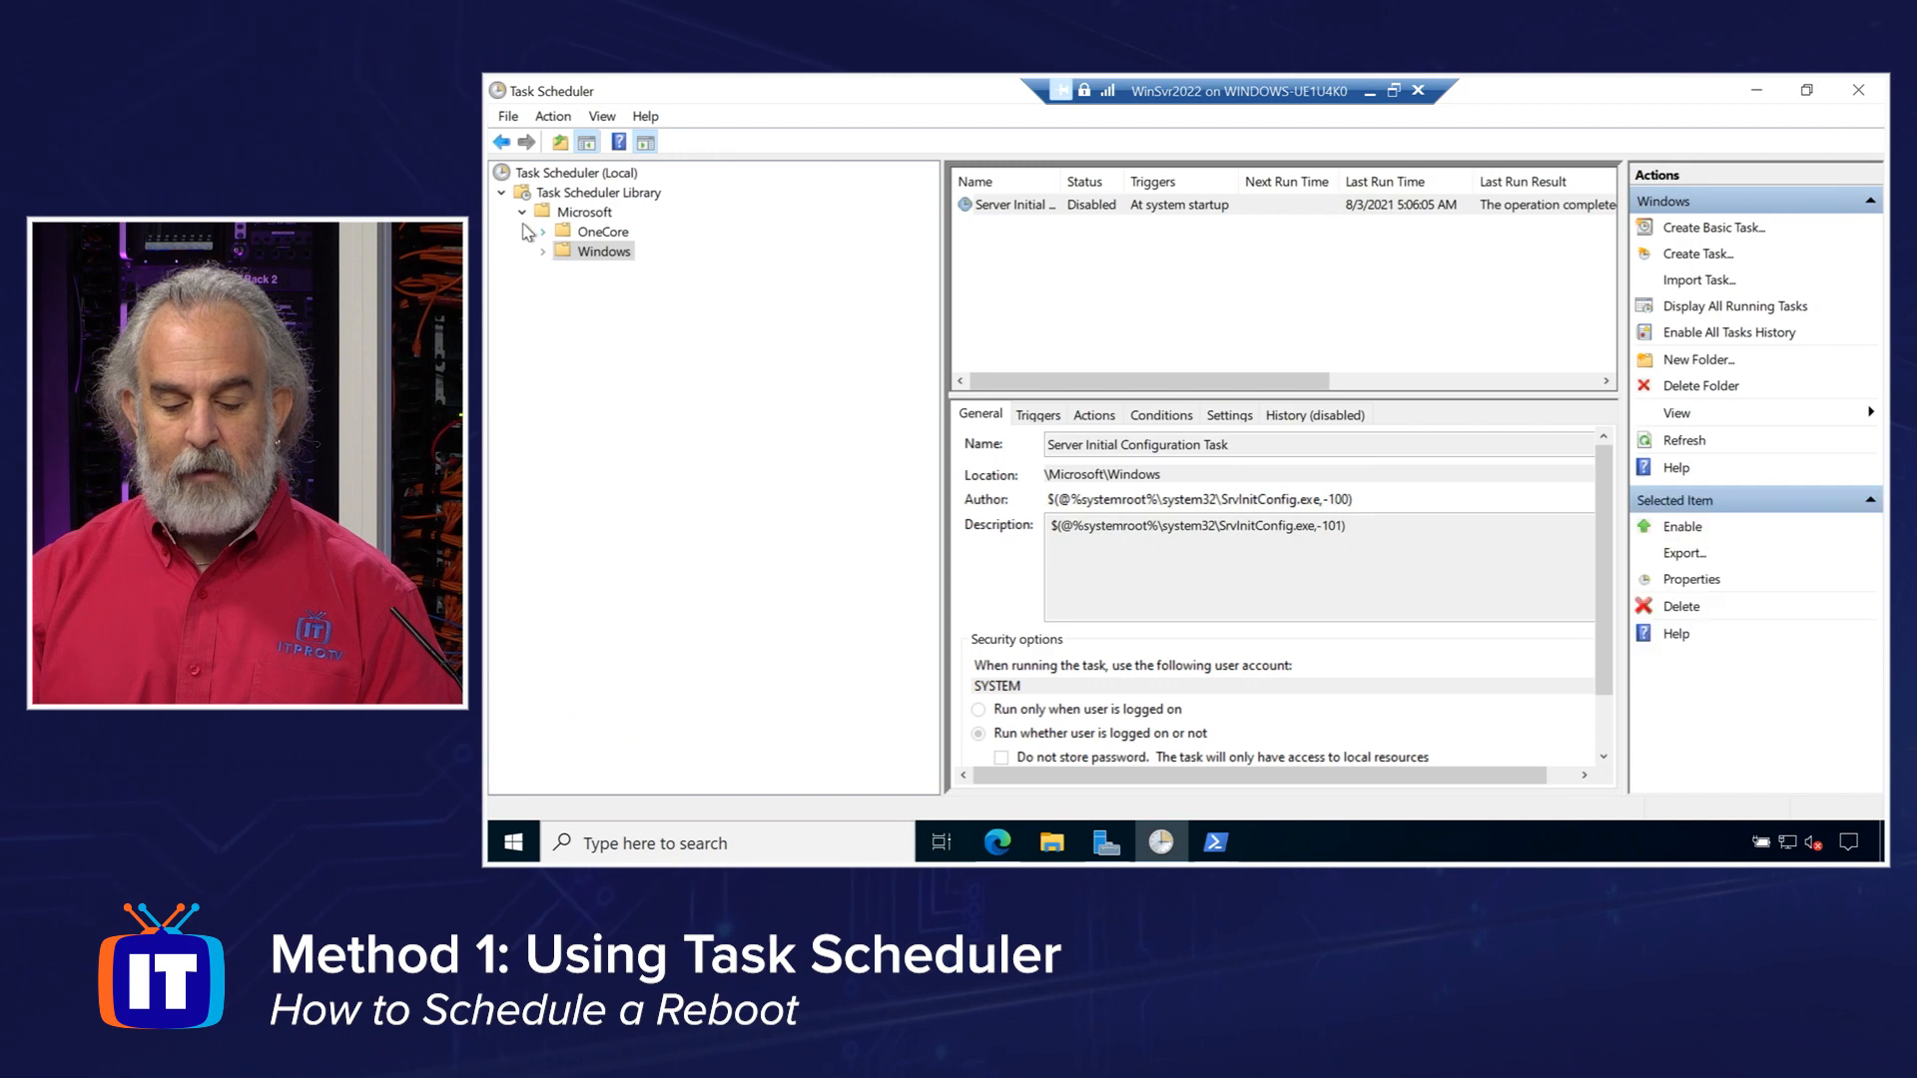
click(522, 215)
click(592, 193)
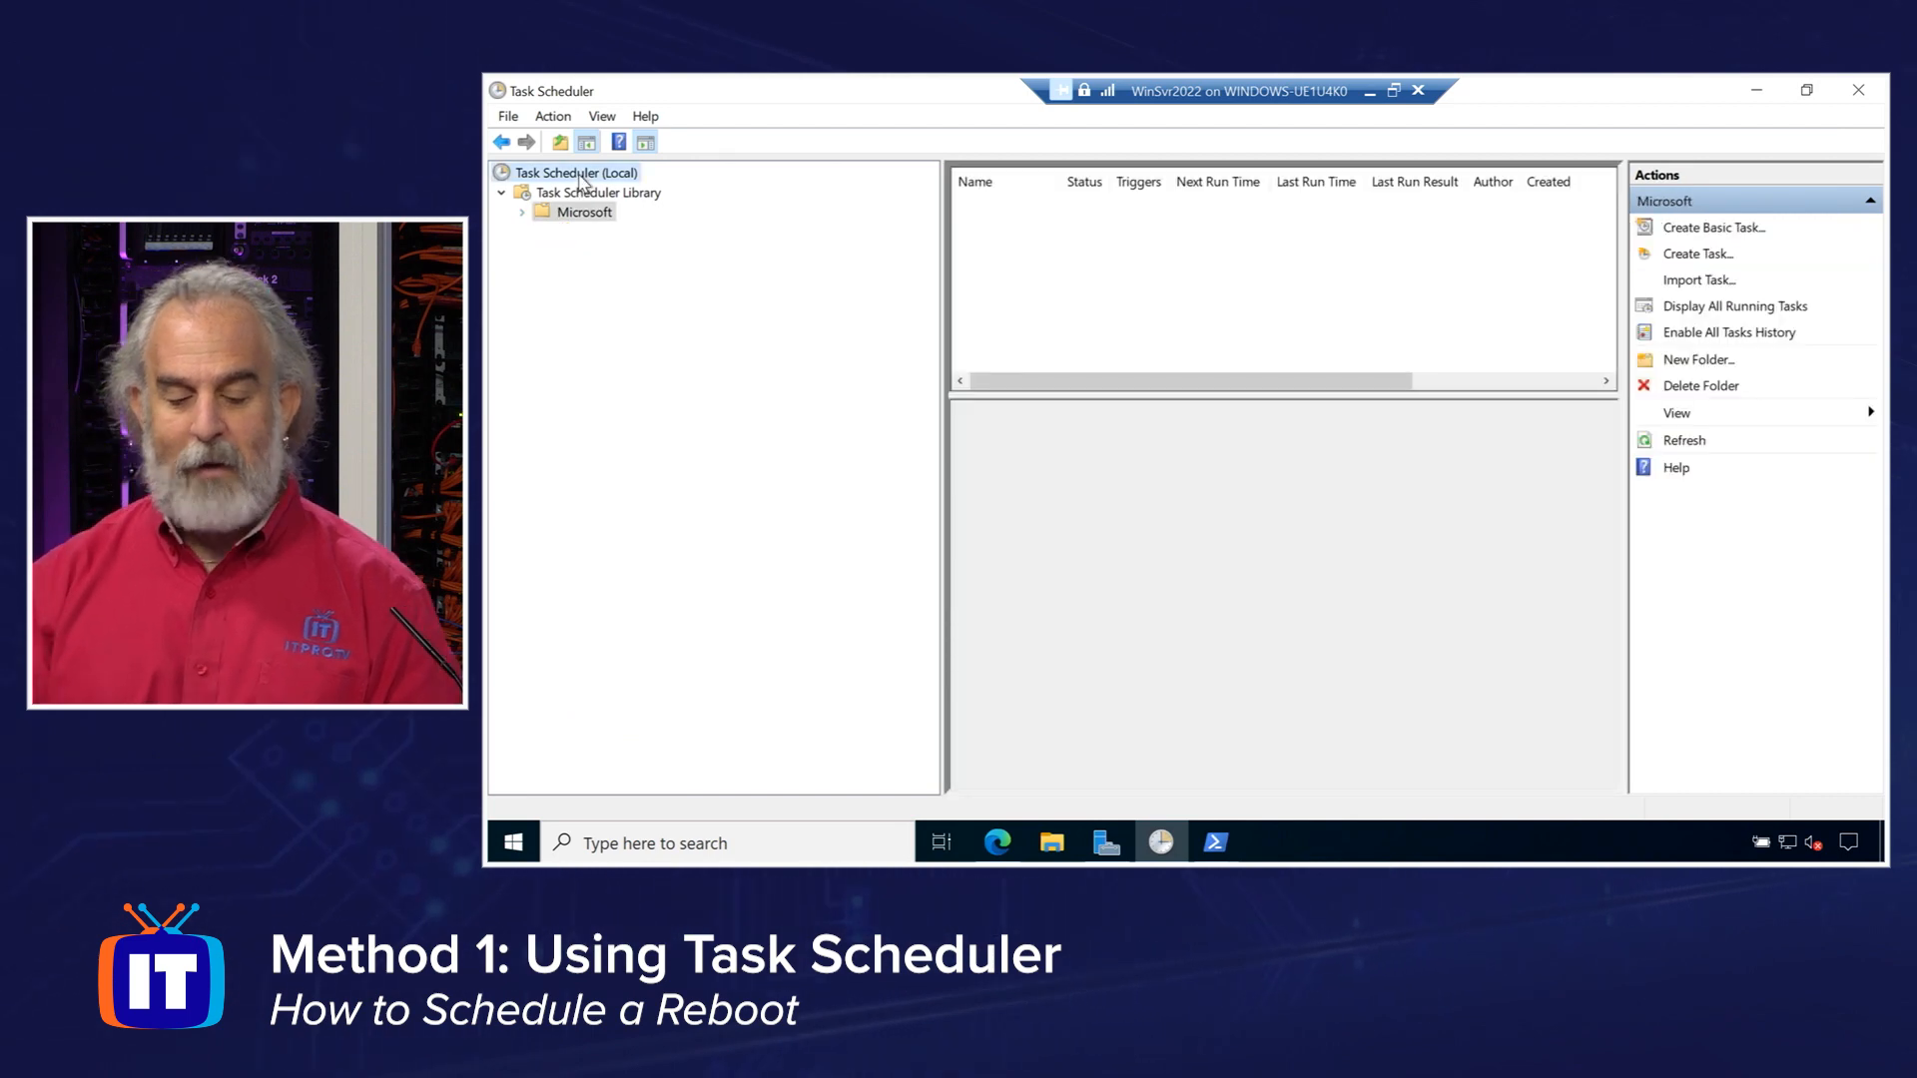
click(576, 175)
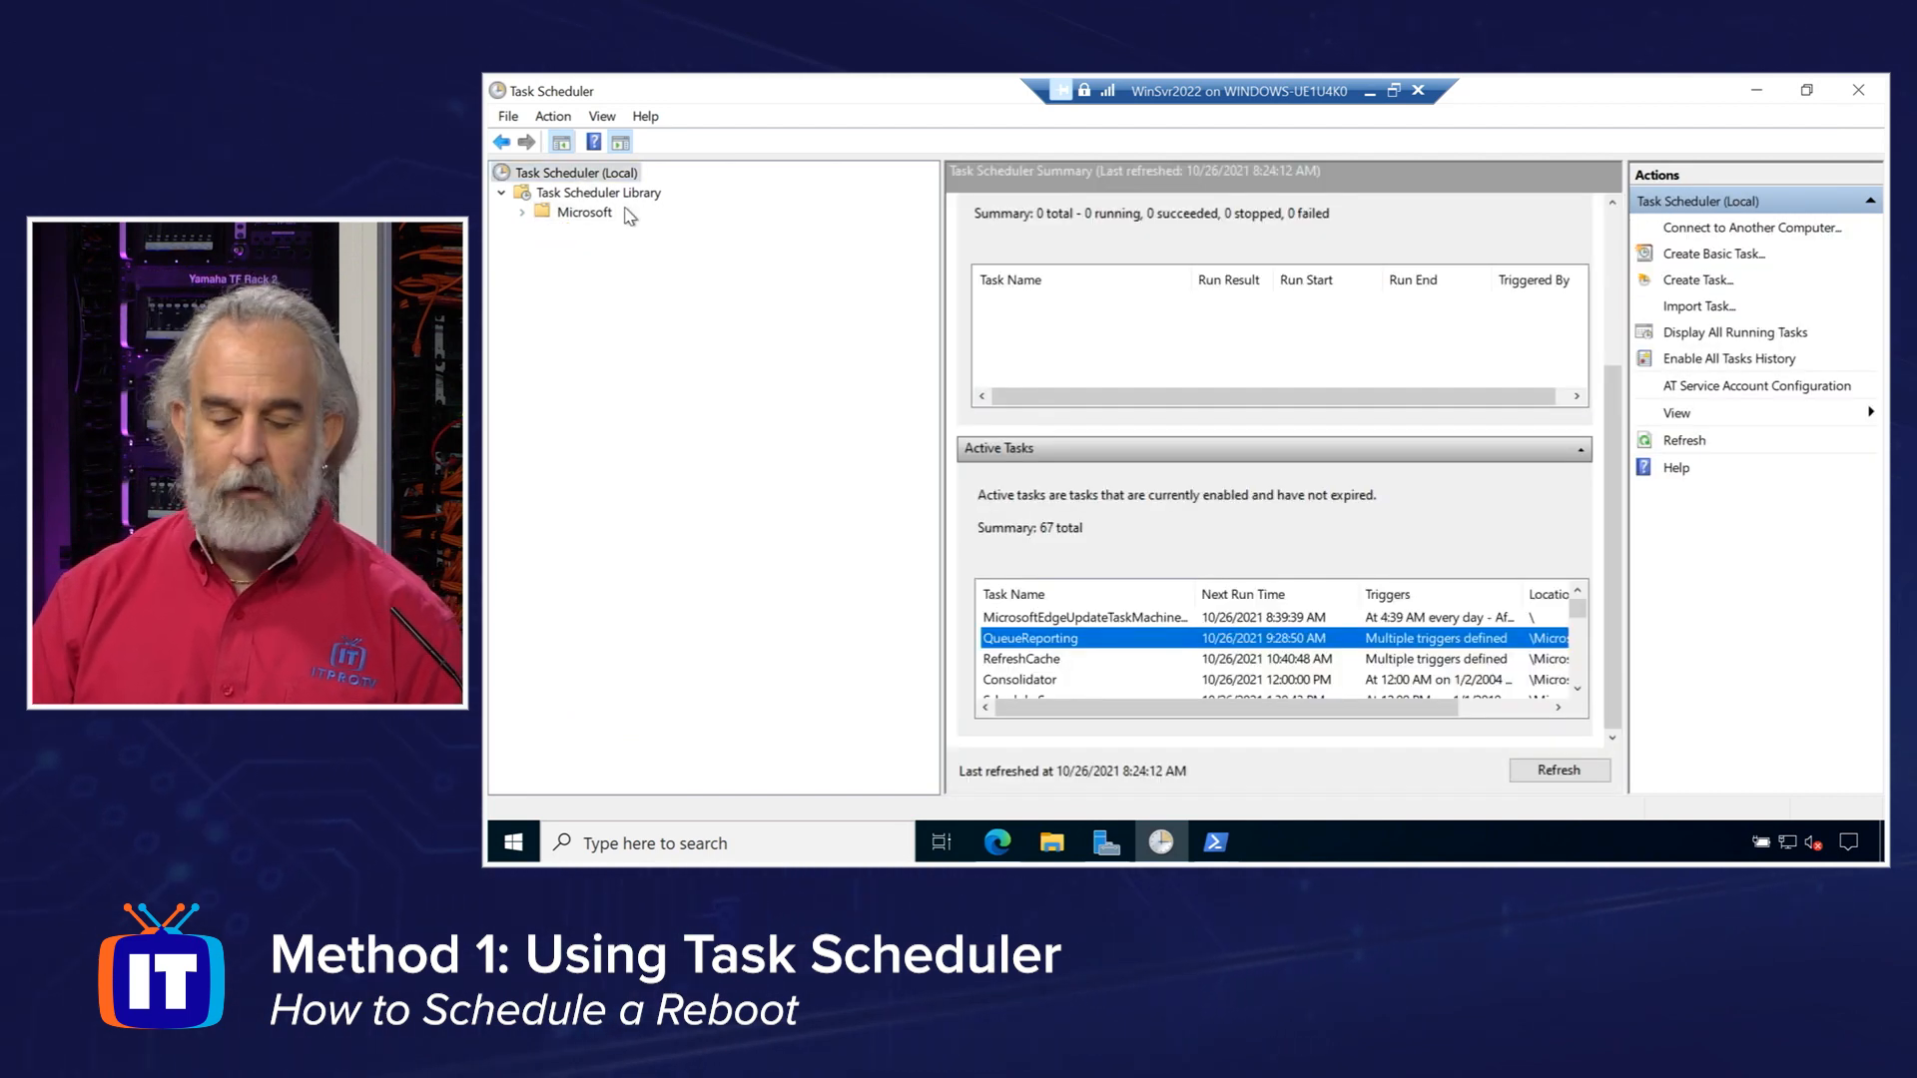
click(571, 195)
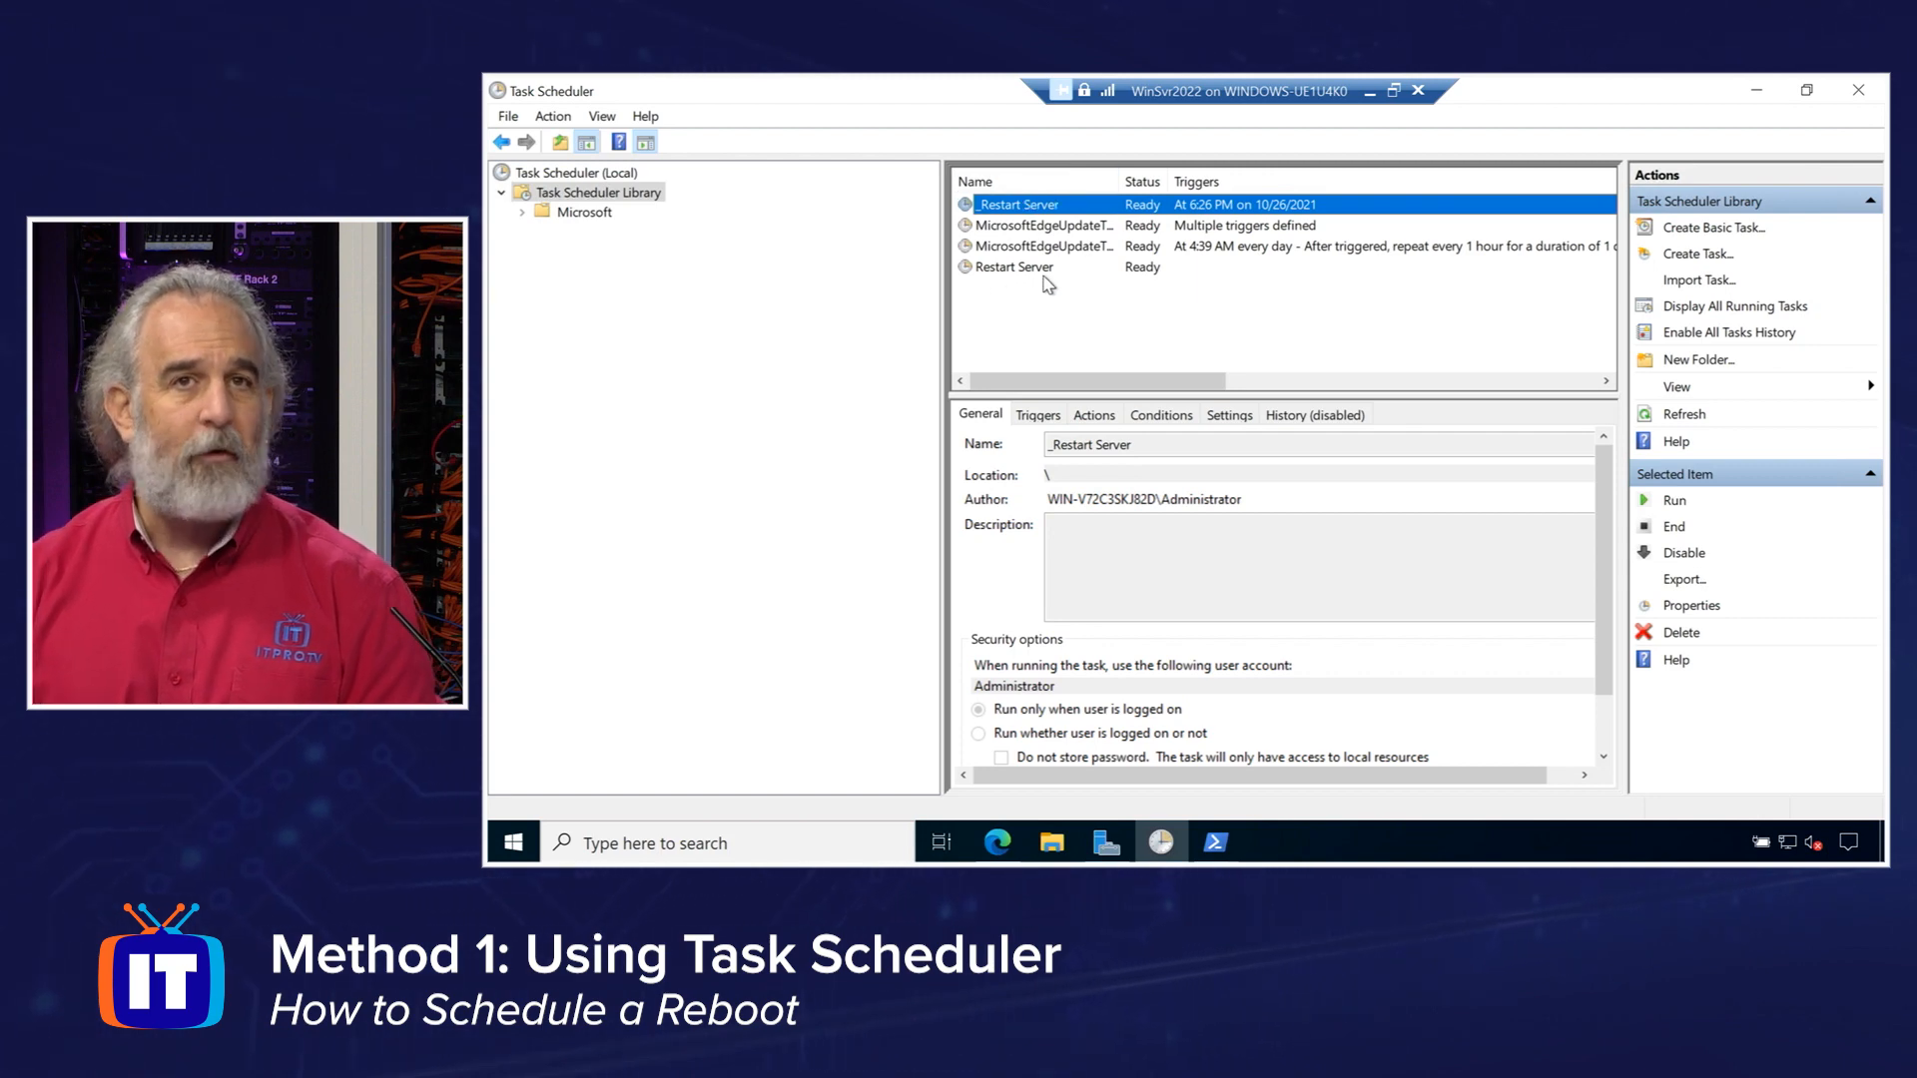
Bring up the Task Scheduler Library's context menu with its task-creation options.
right_click(636, 199)
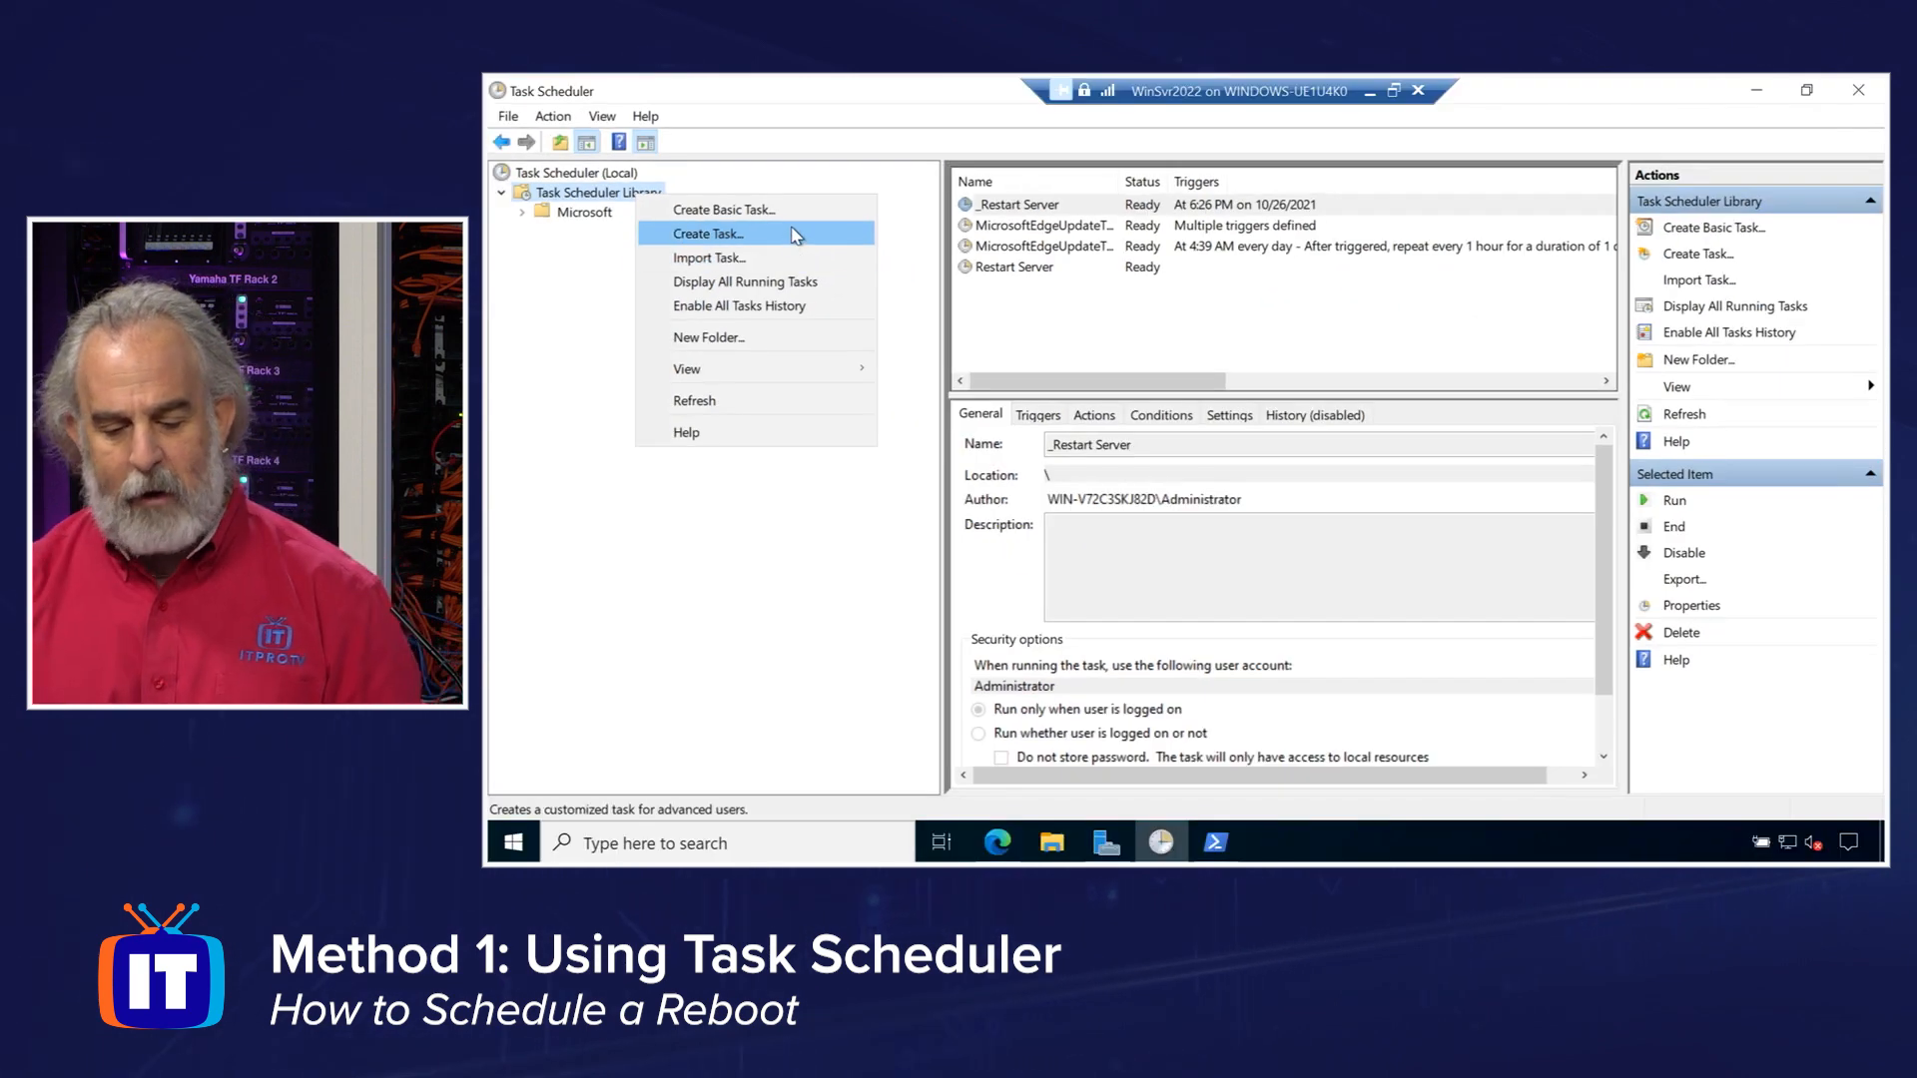
Start the Create Basic Task wizard, name the task, and advance to the trigger choice.
click(796, 215)
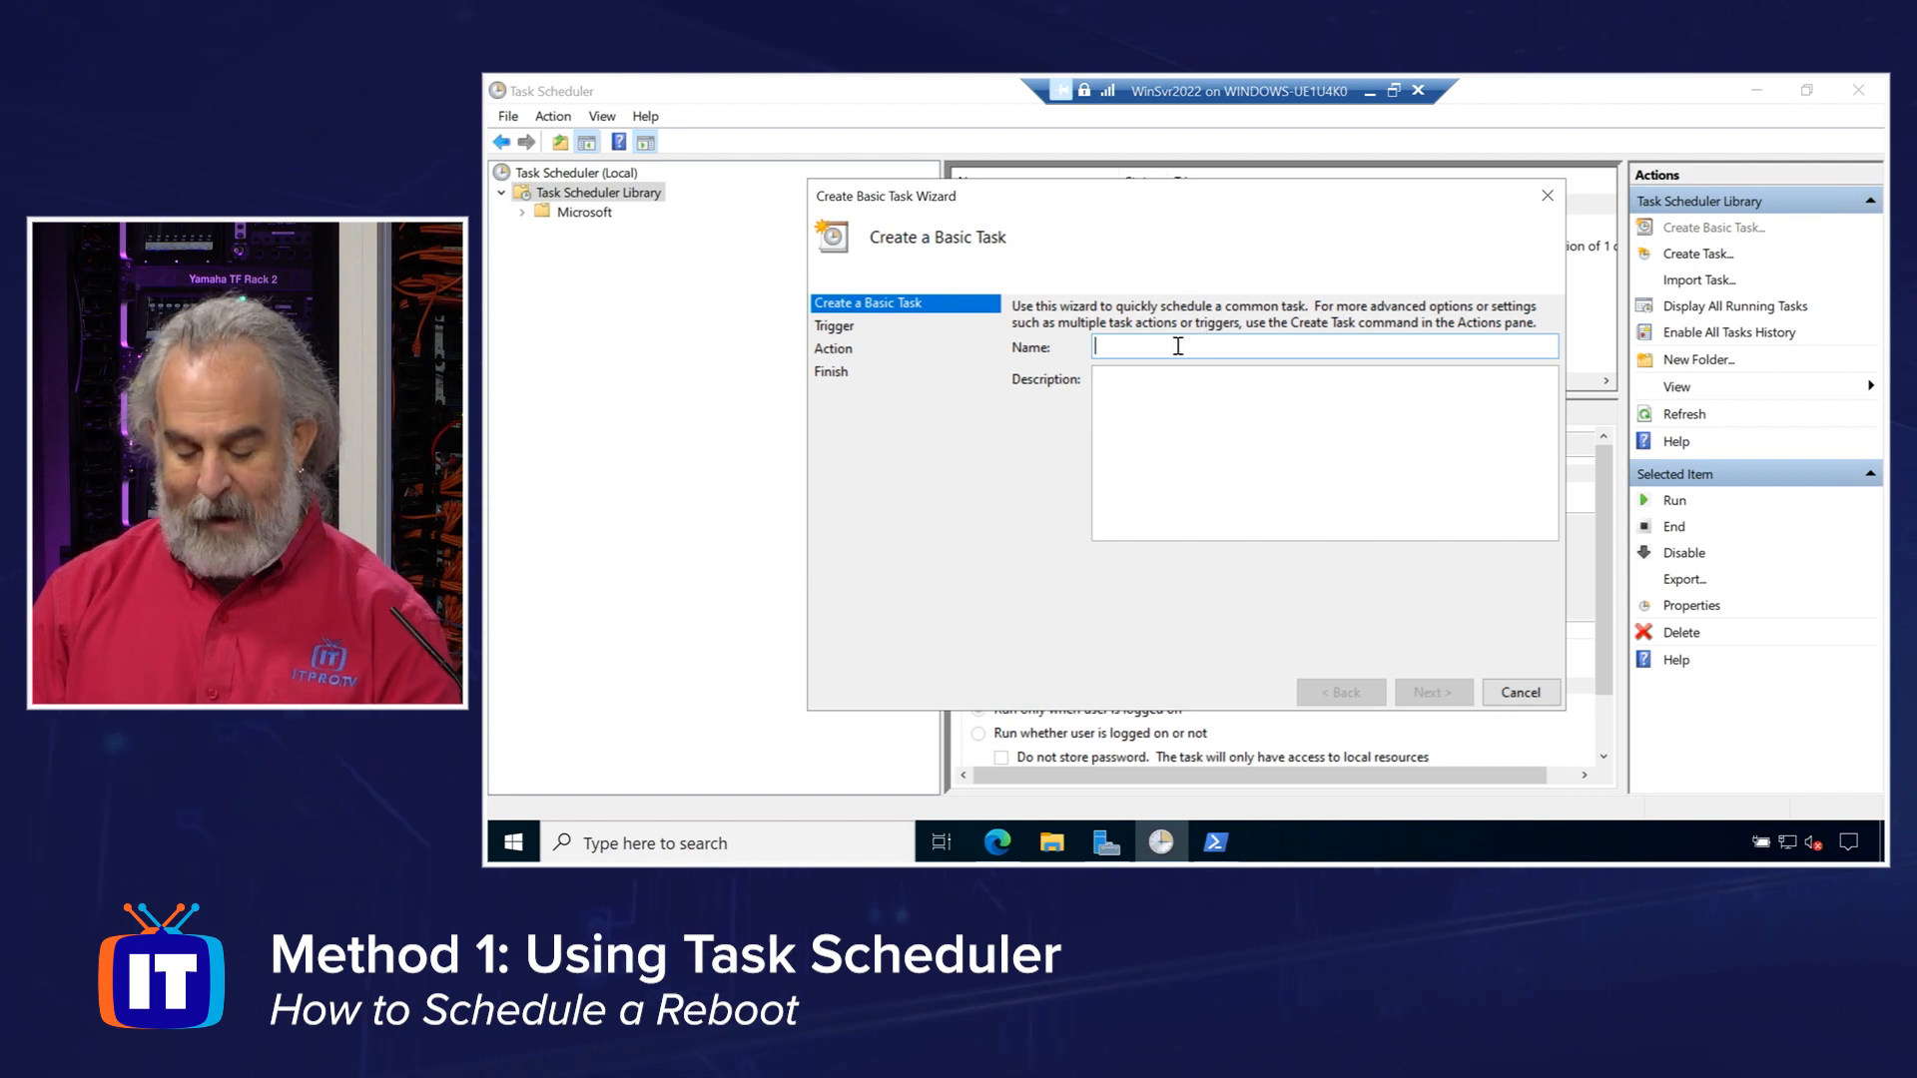
text(Adam Task 1)
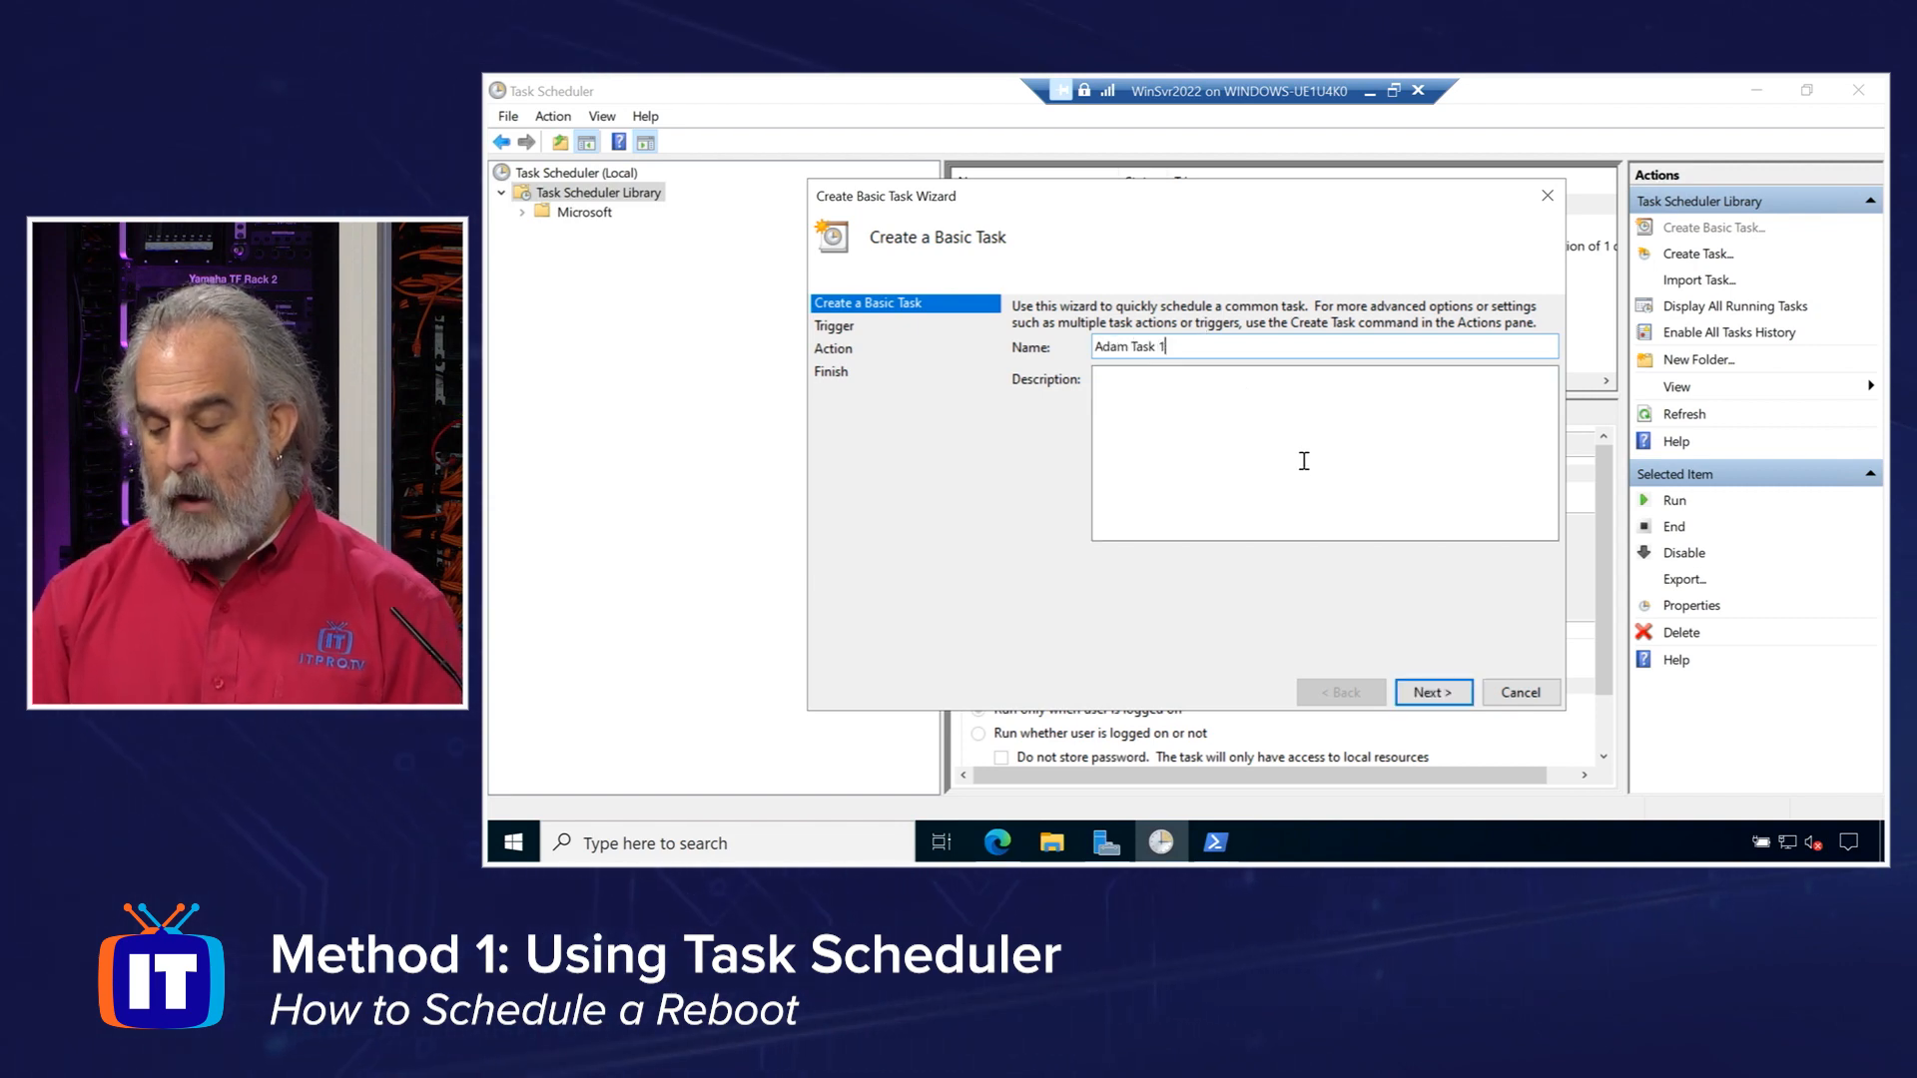
key(ctrl+shift+Left)
key(ctrl+shift+Left)
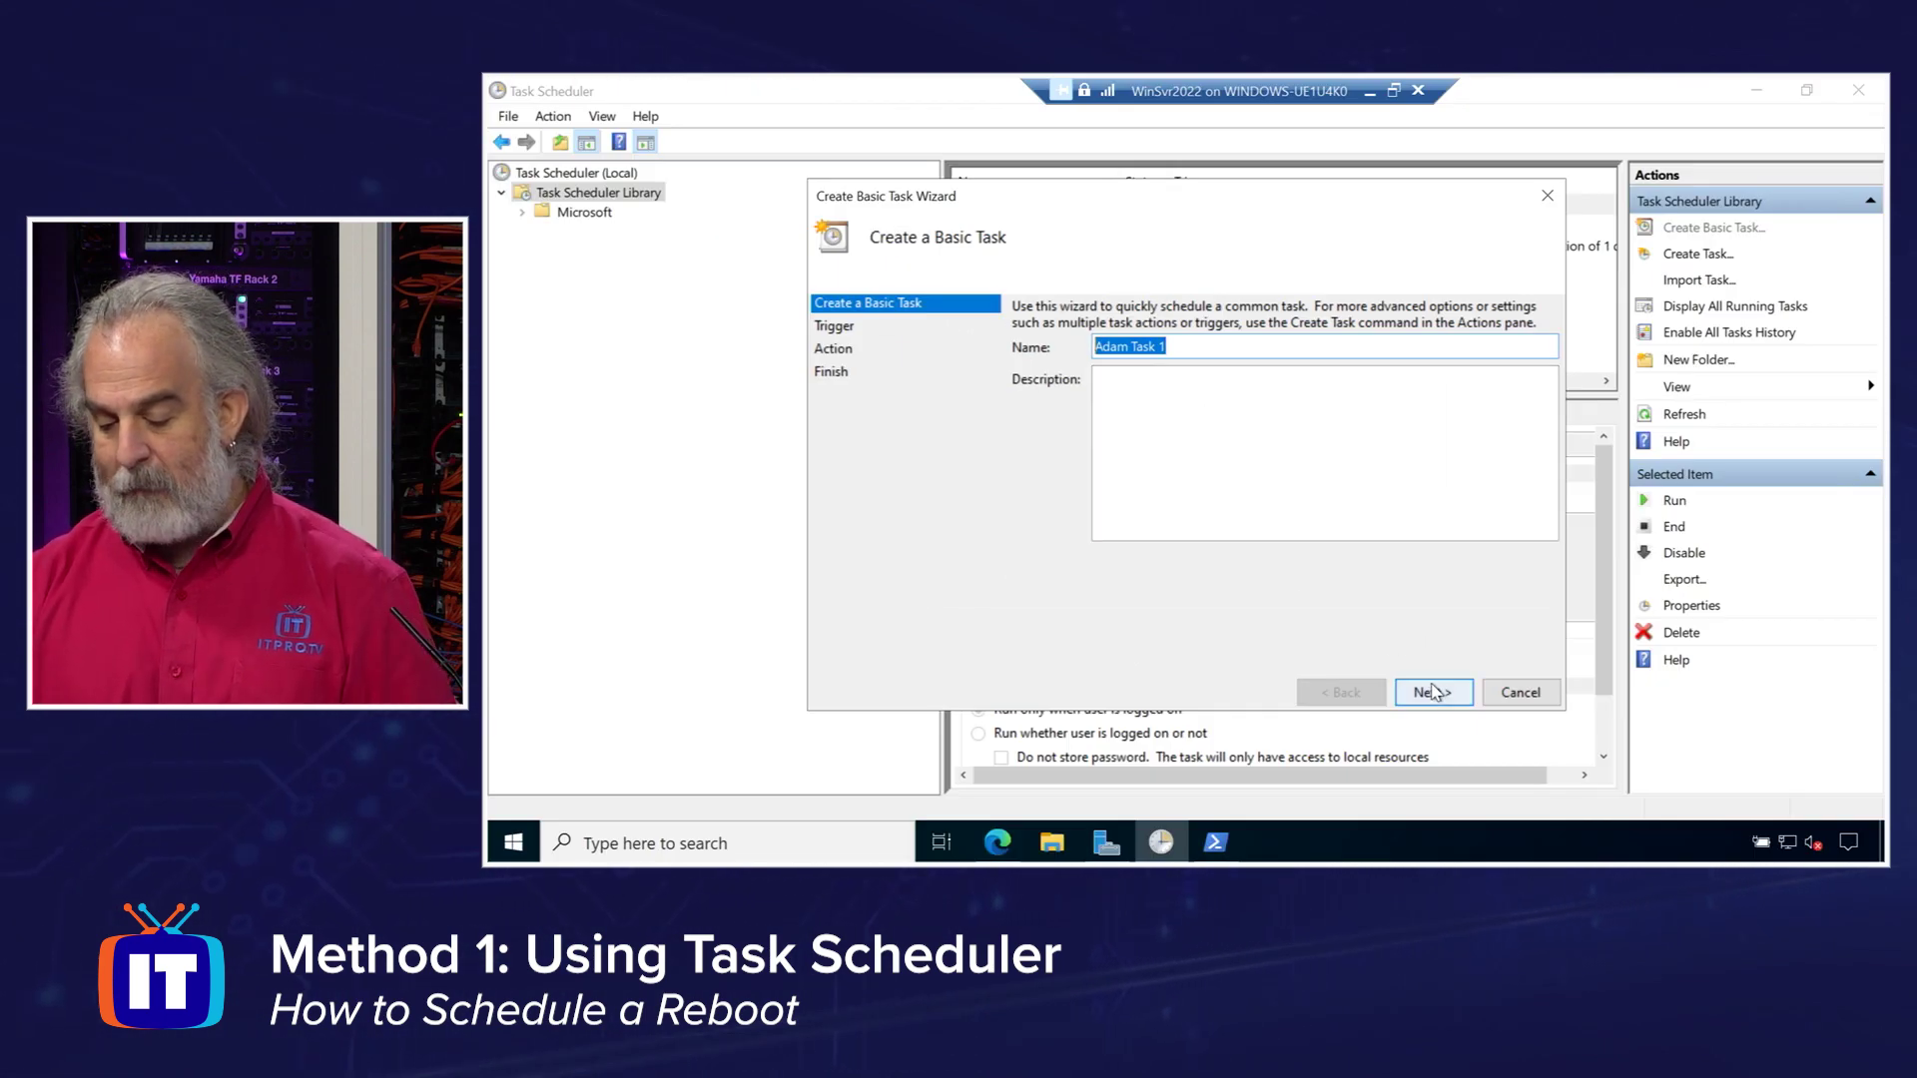
click(1430, 692)
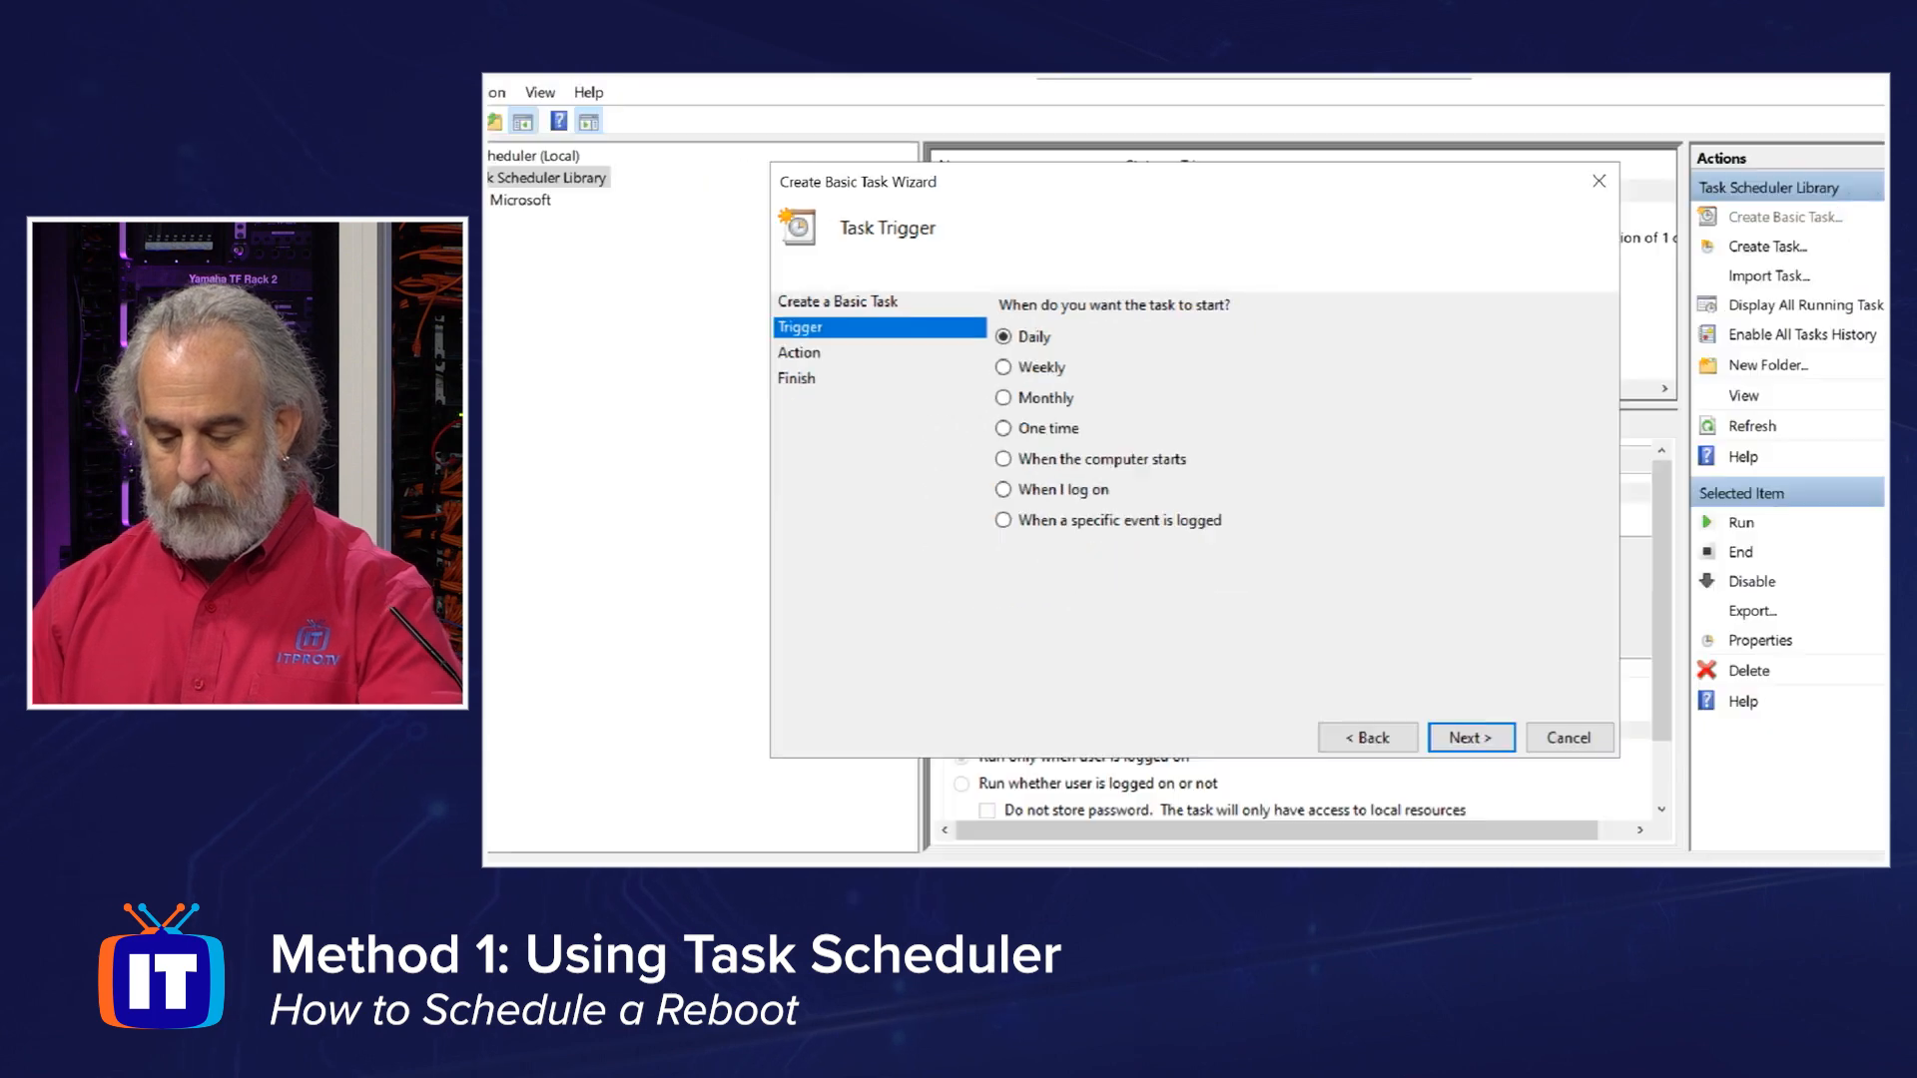
Set the trigger to One time and continue to the start date and time.
click(1001, 428)
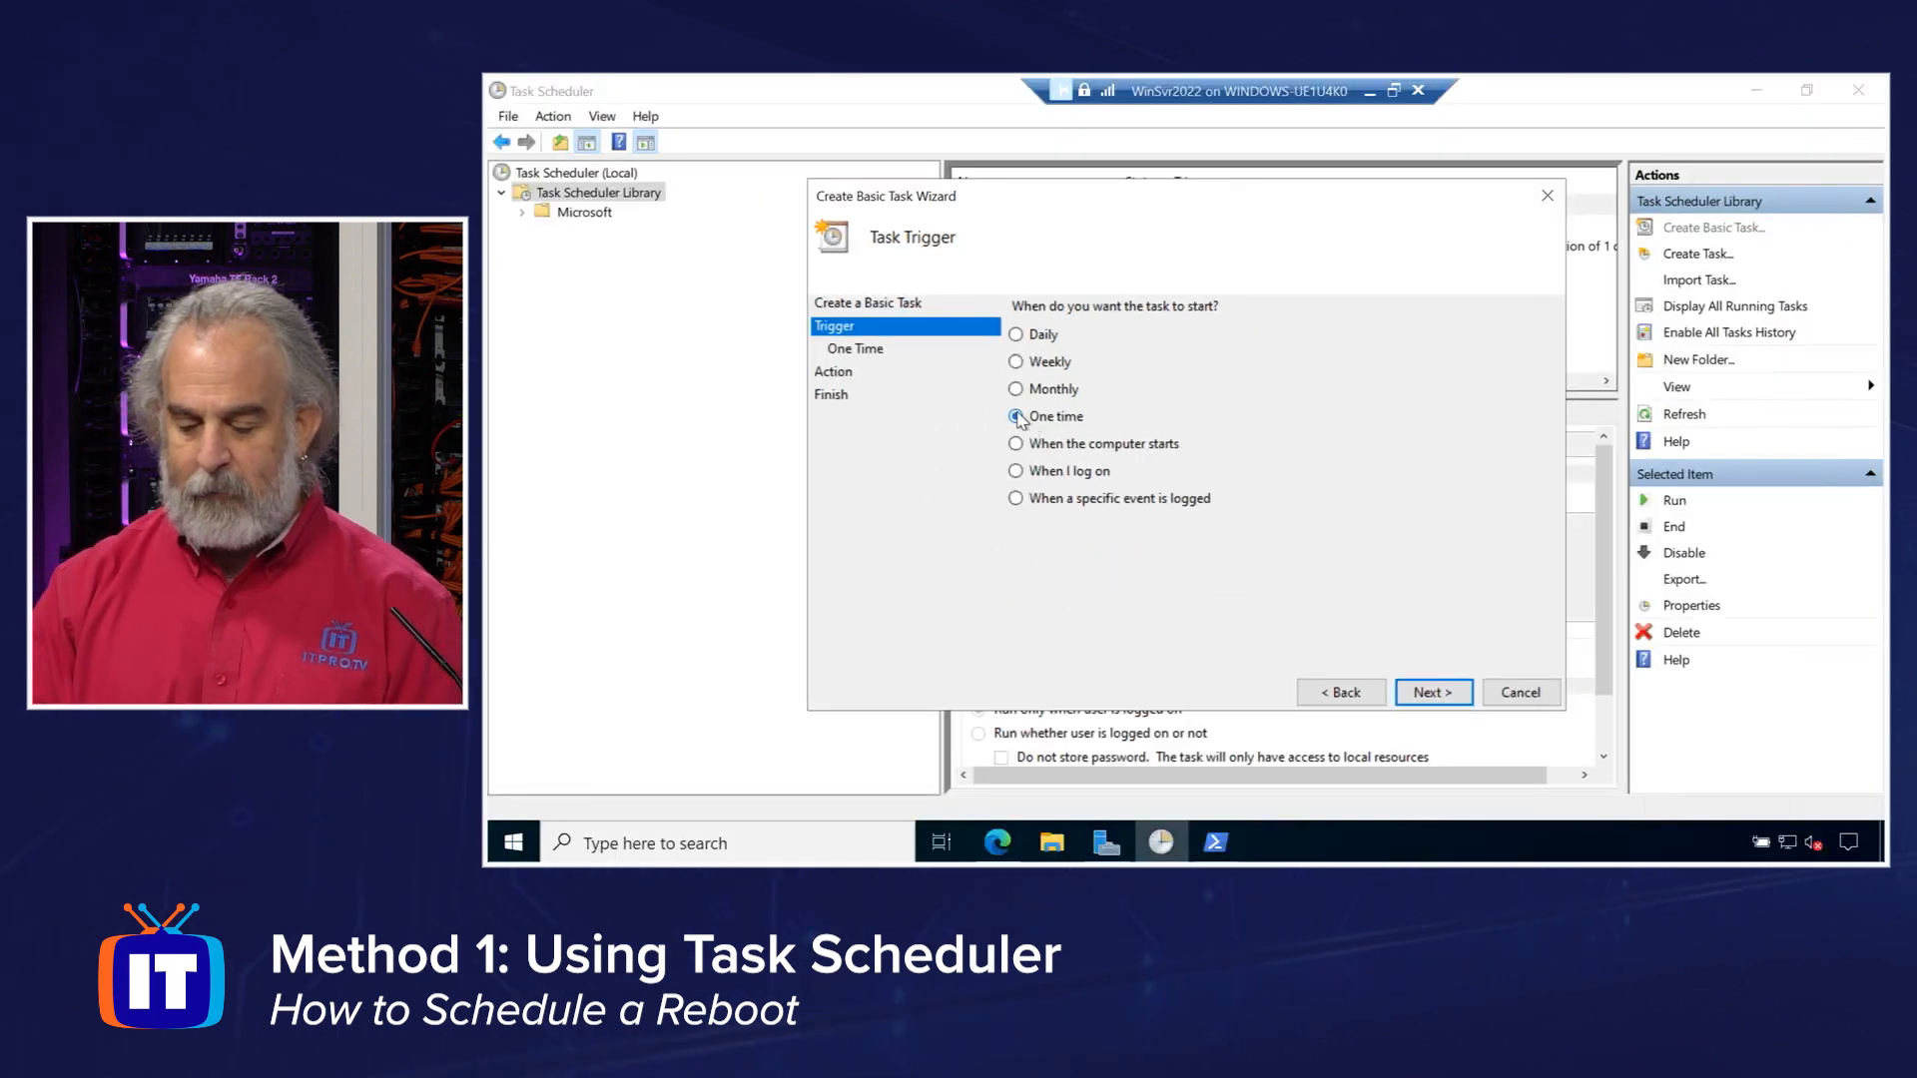
click(1017, 499)
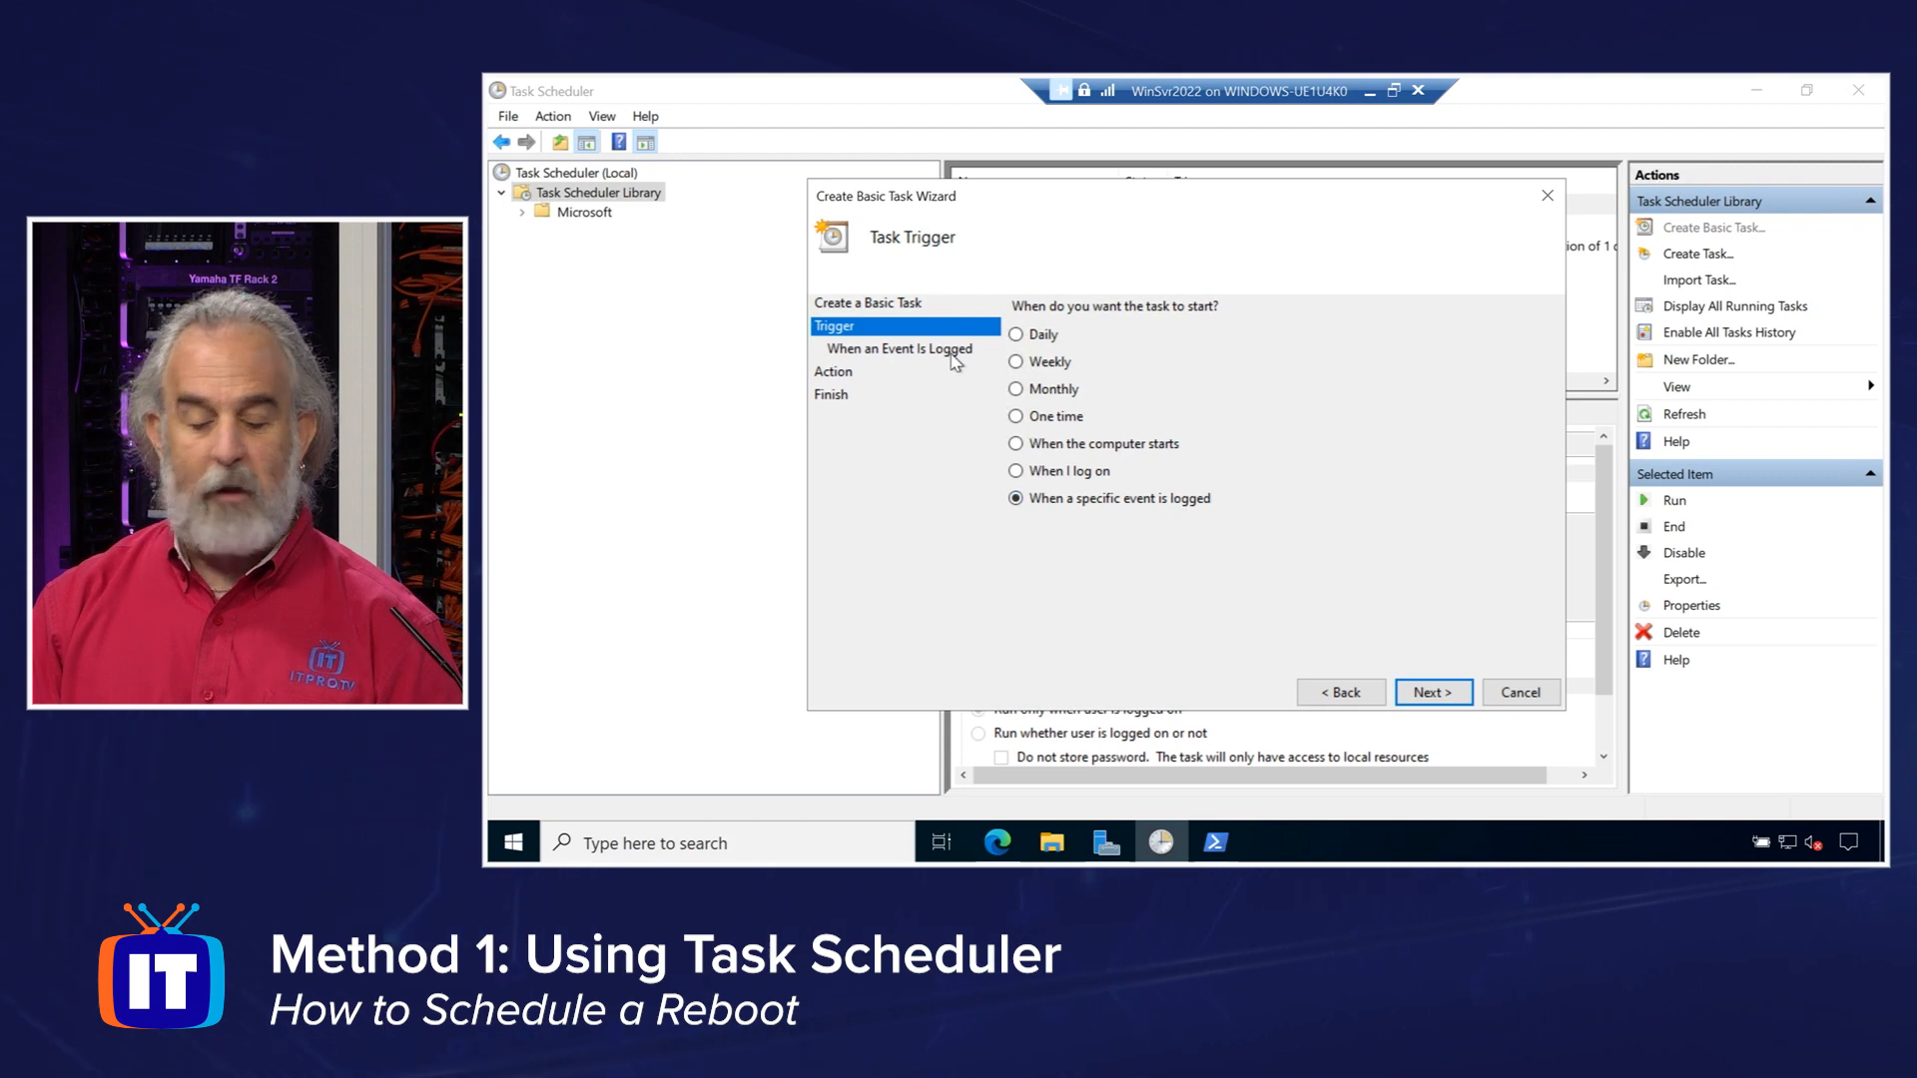
click(1072, 476)
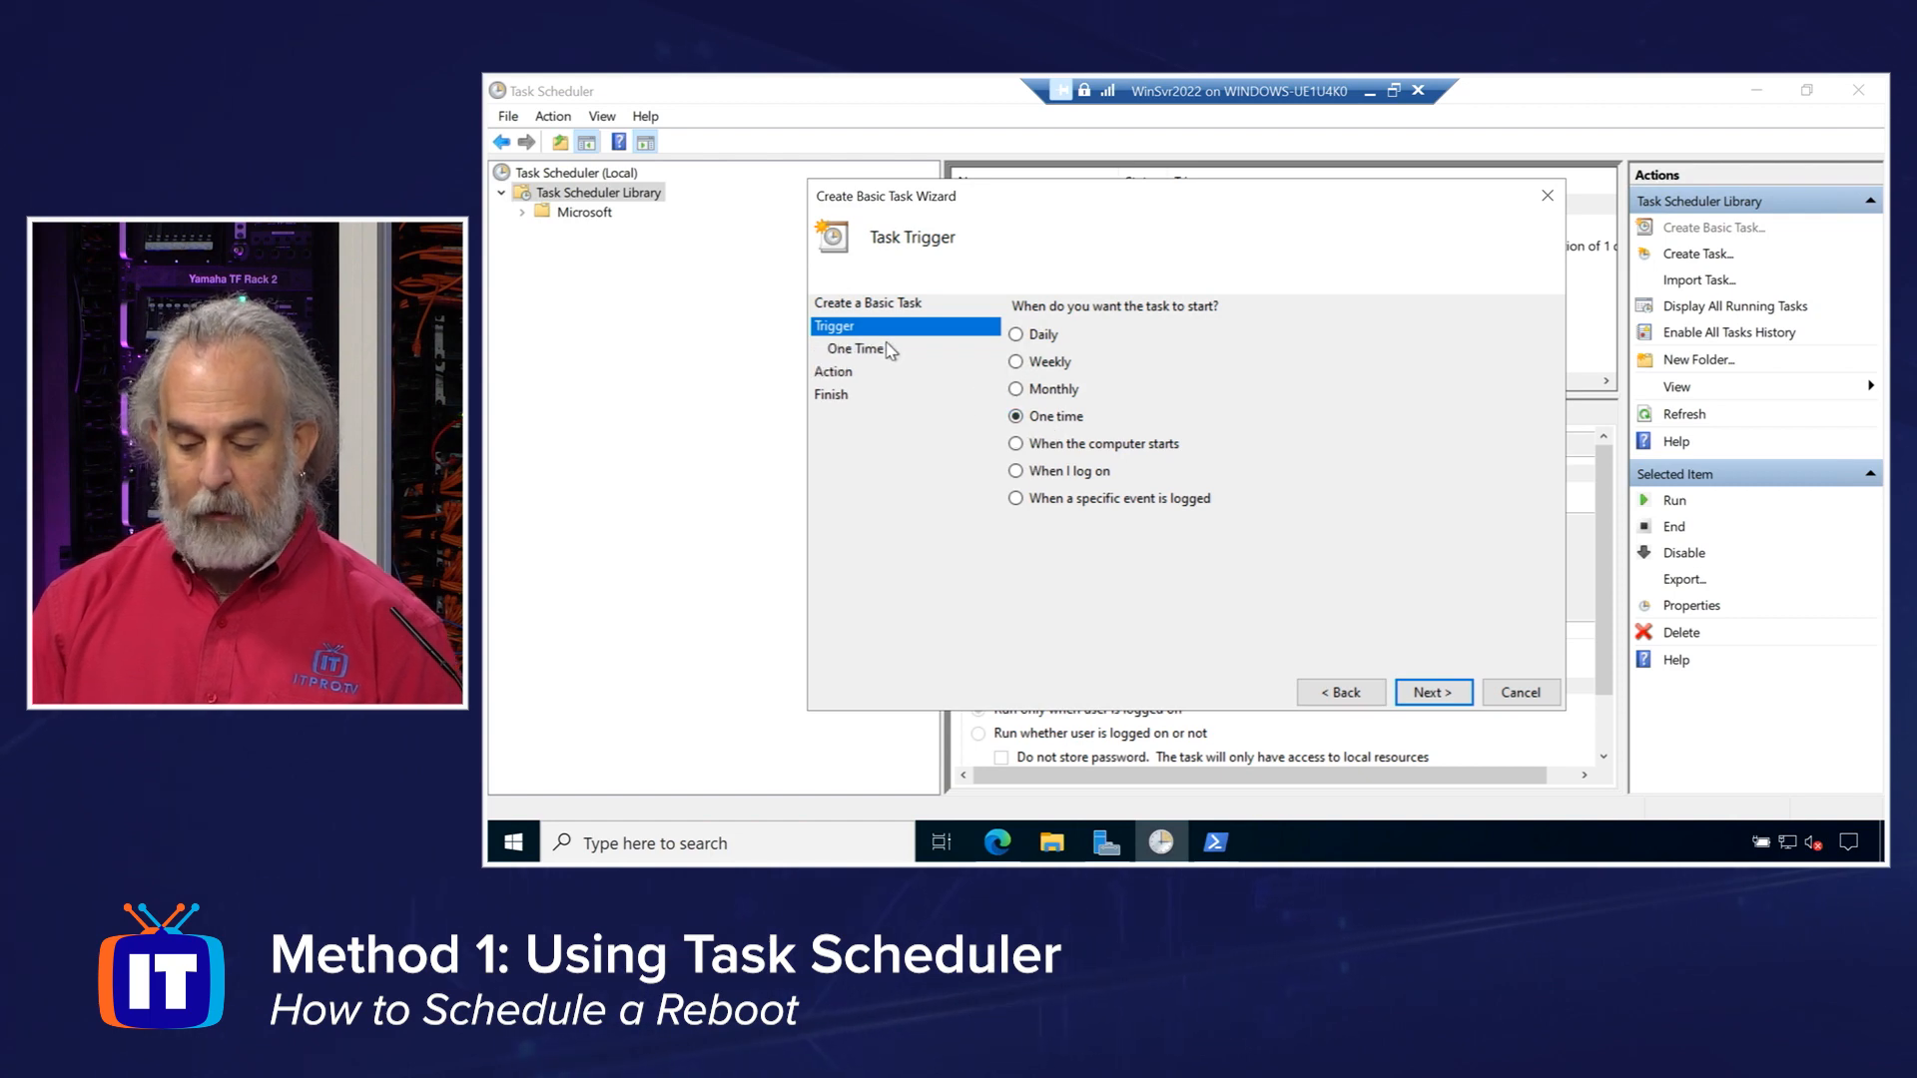
click(1434, 692)
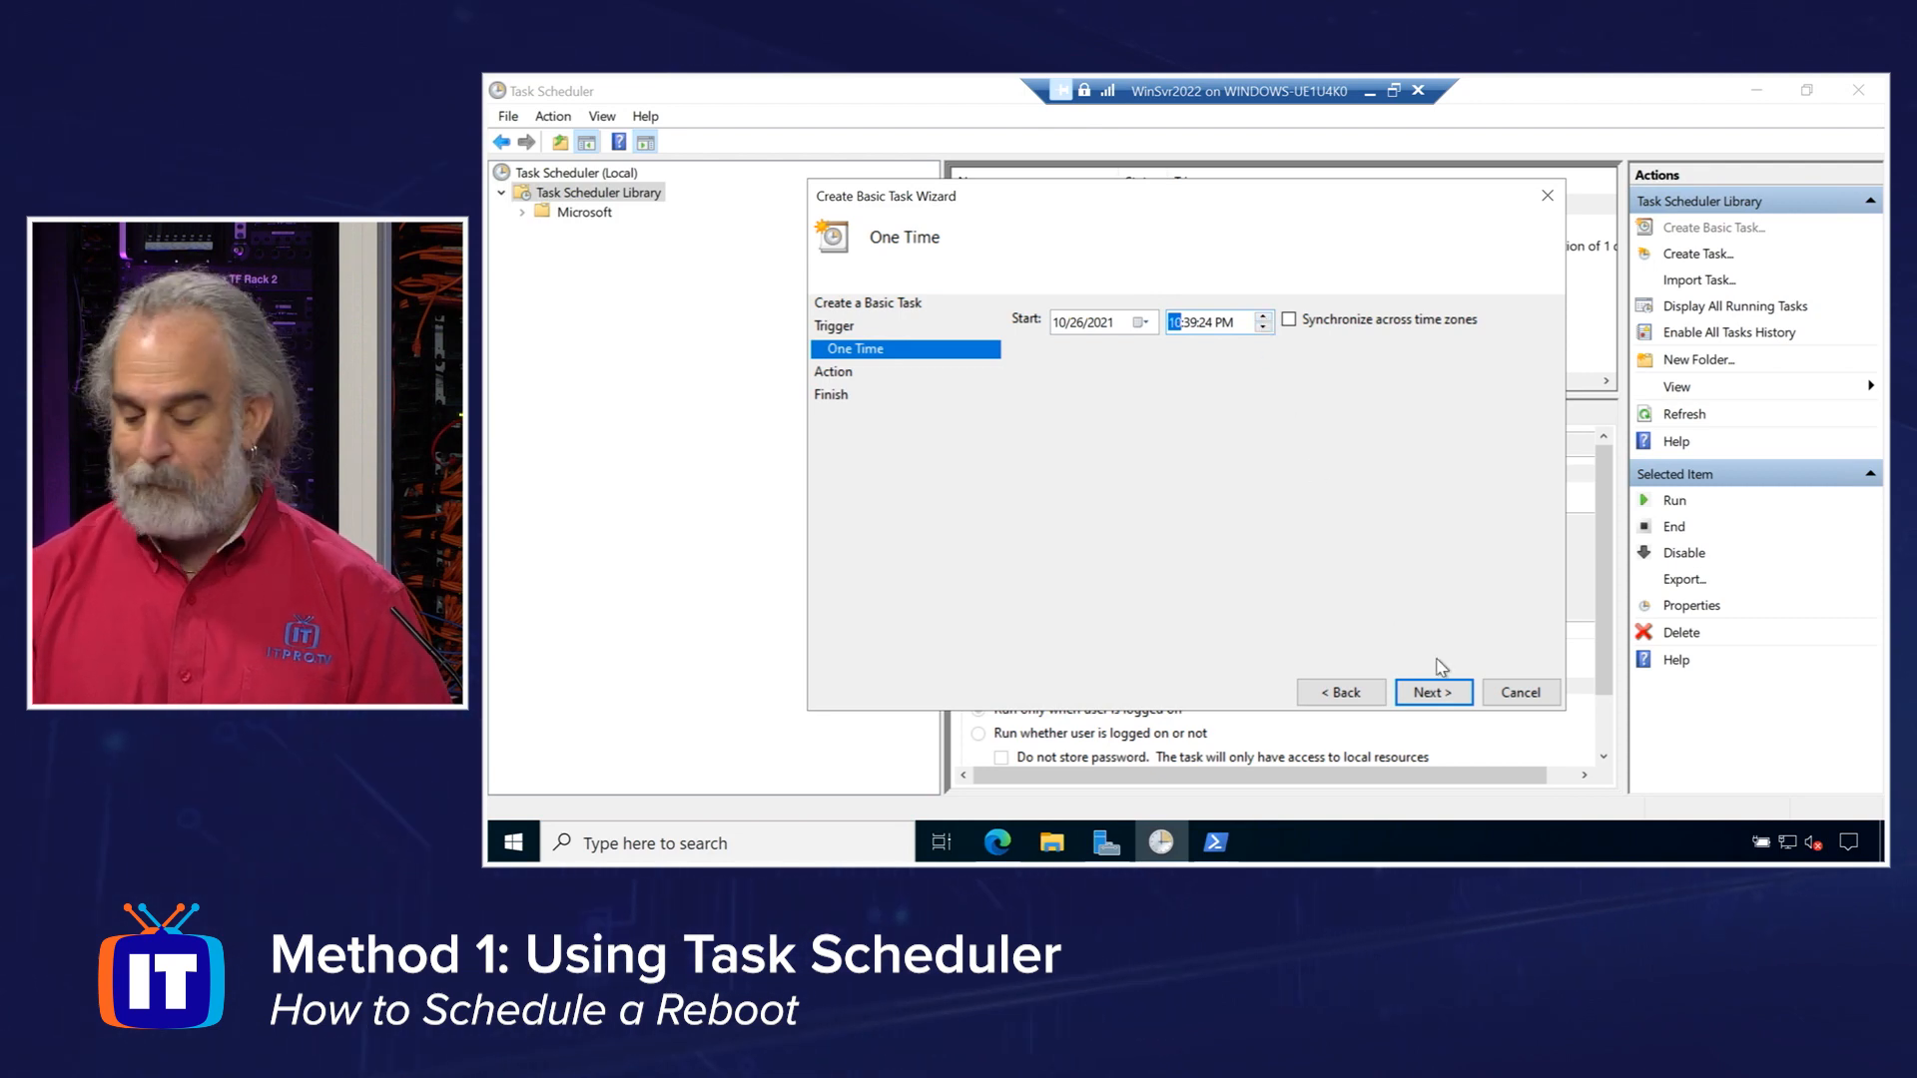
Keep the 10/26/2021 10:39 PM start and the Start a program action, reaching the program page.
click(1433, 693)
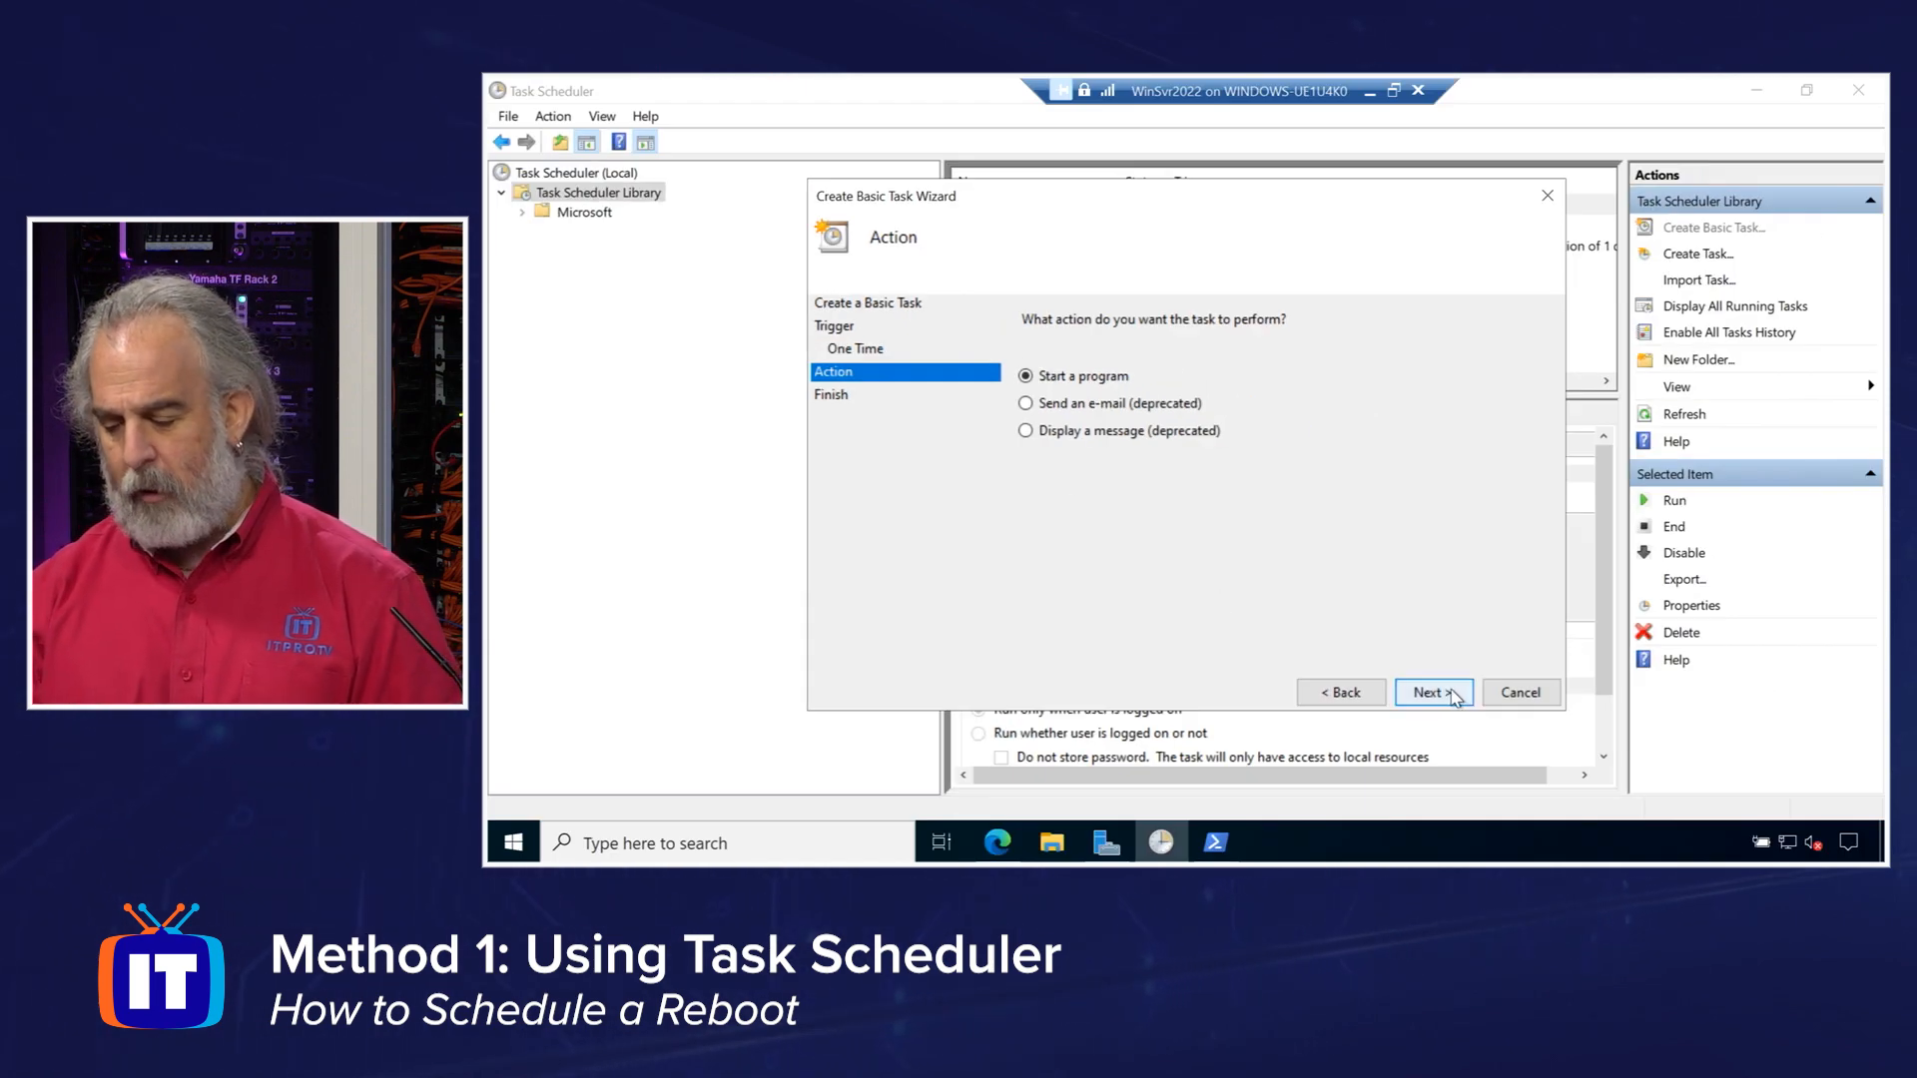
click(1431, 692)
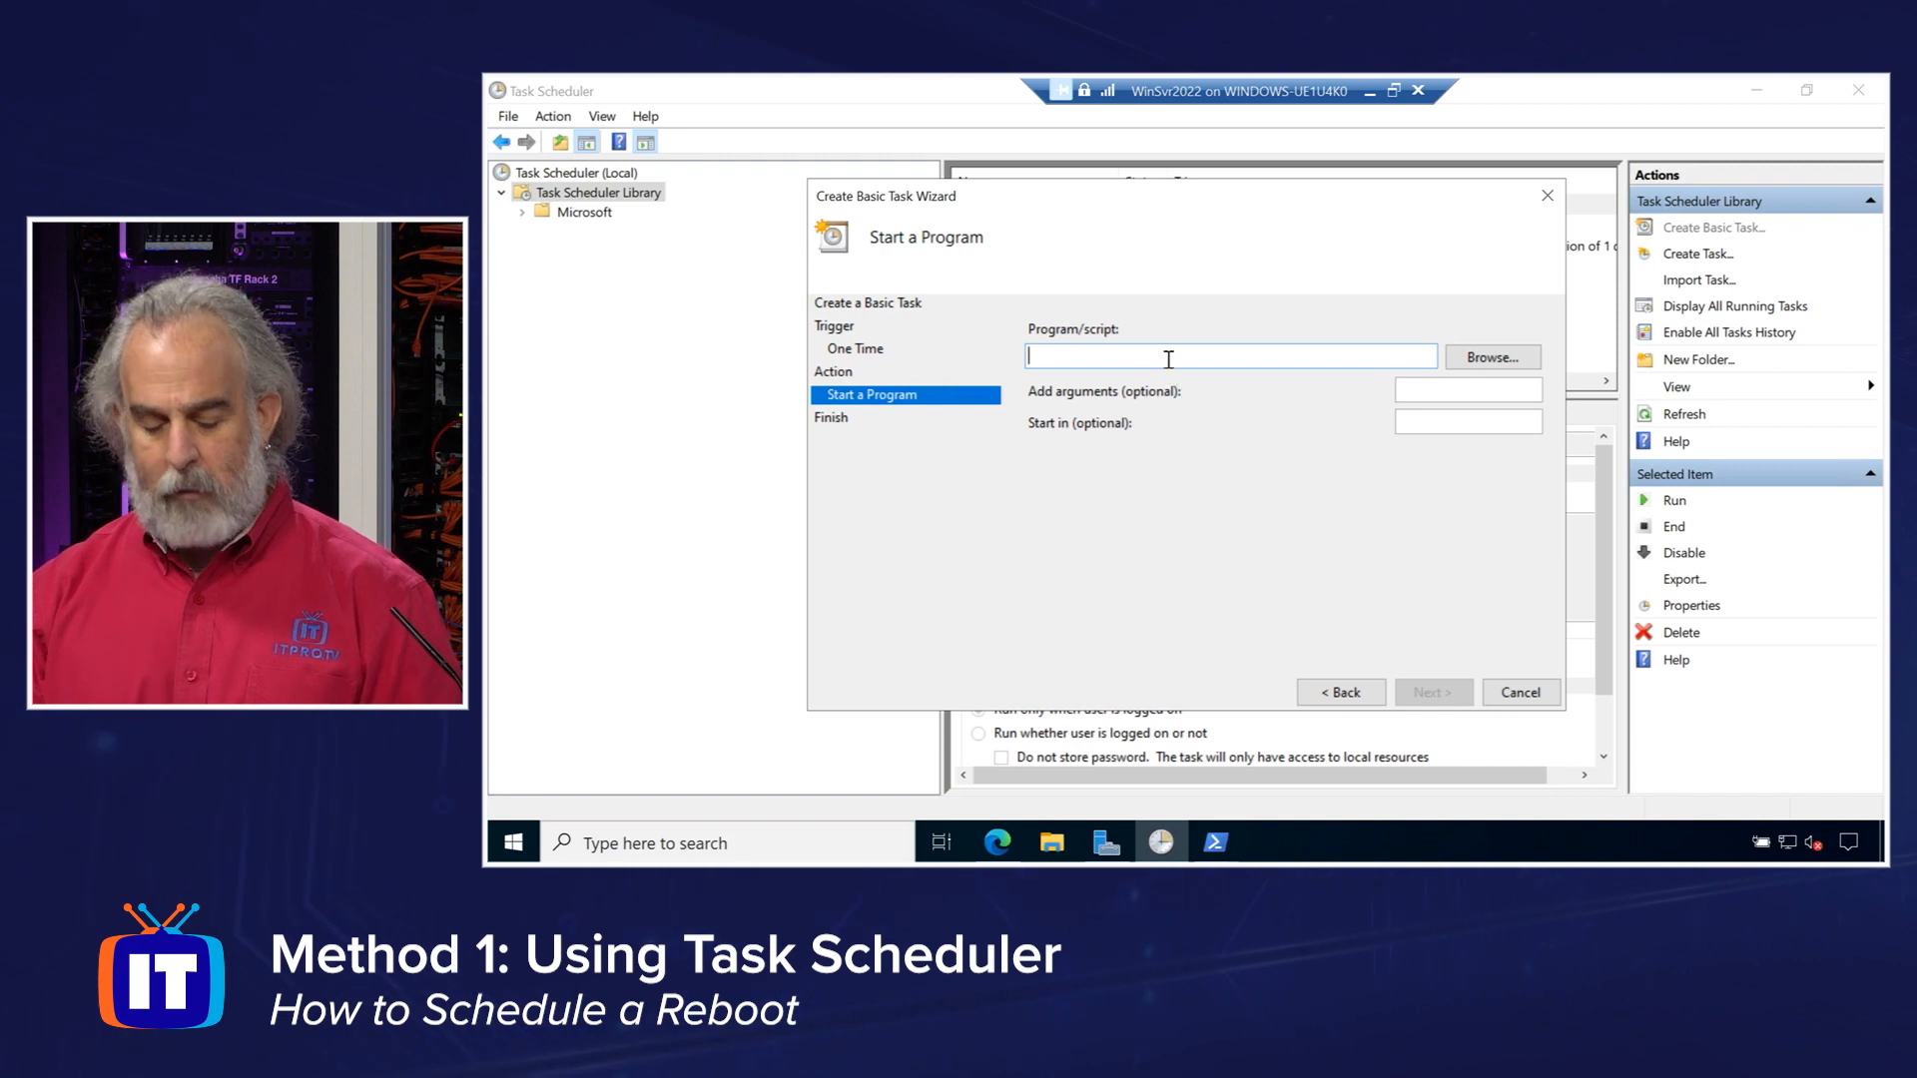
Set the program to C:\WINDOWS\System32\shutdown.exe and continue to the summary.
text(C:\WINDOWS\System32\shutdown.exe)
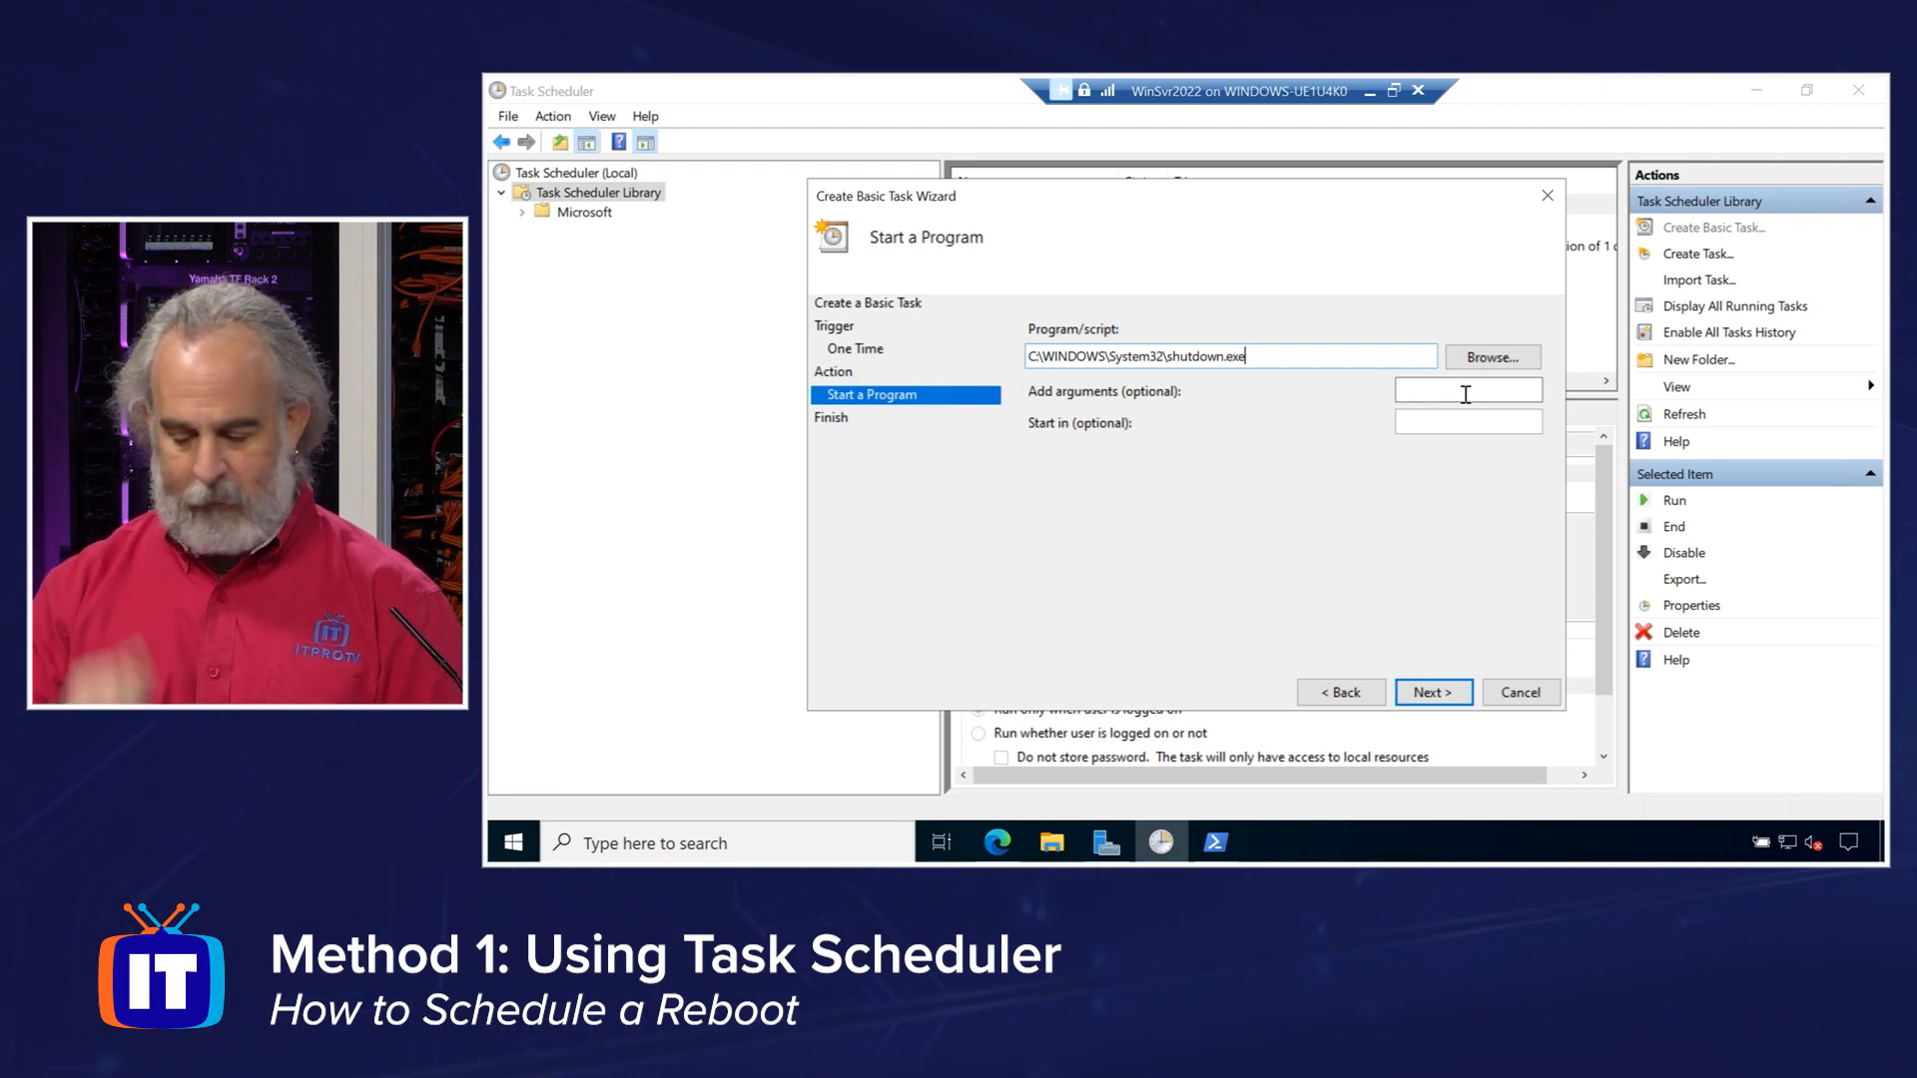
click(1433, 692)
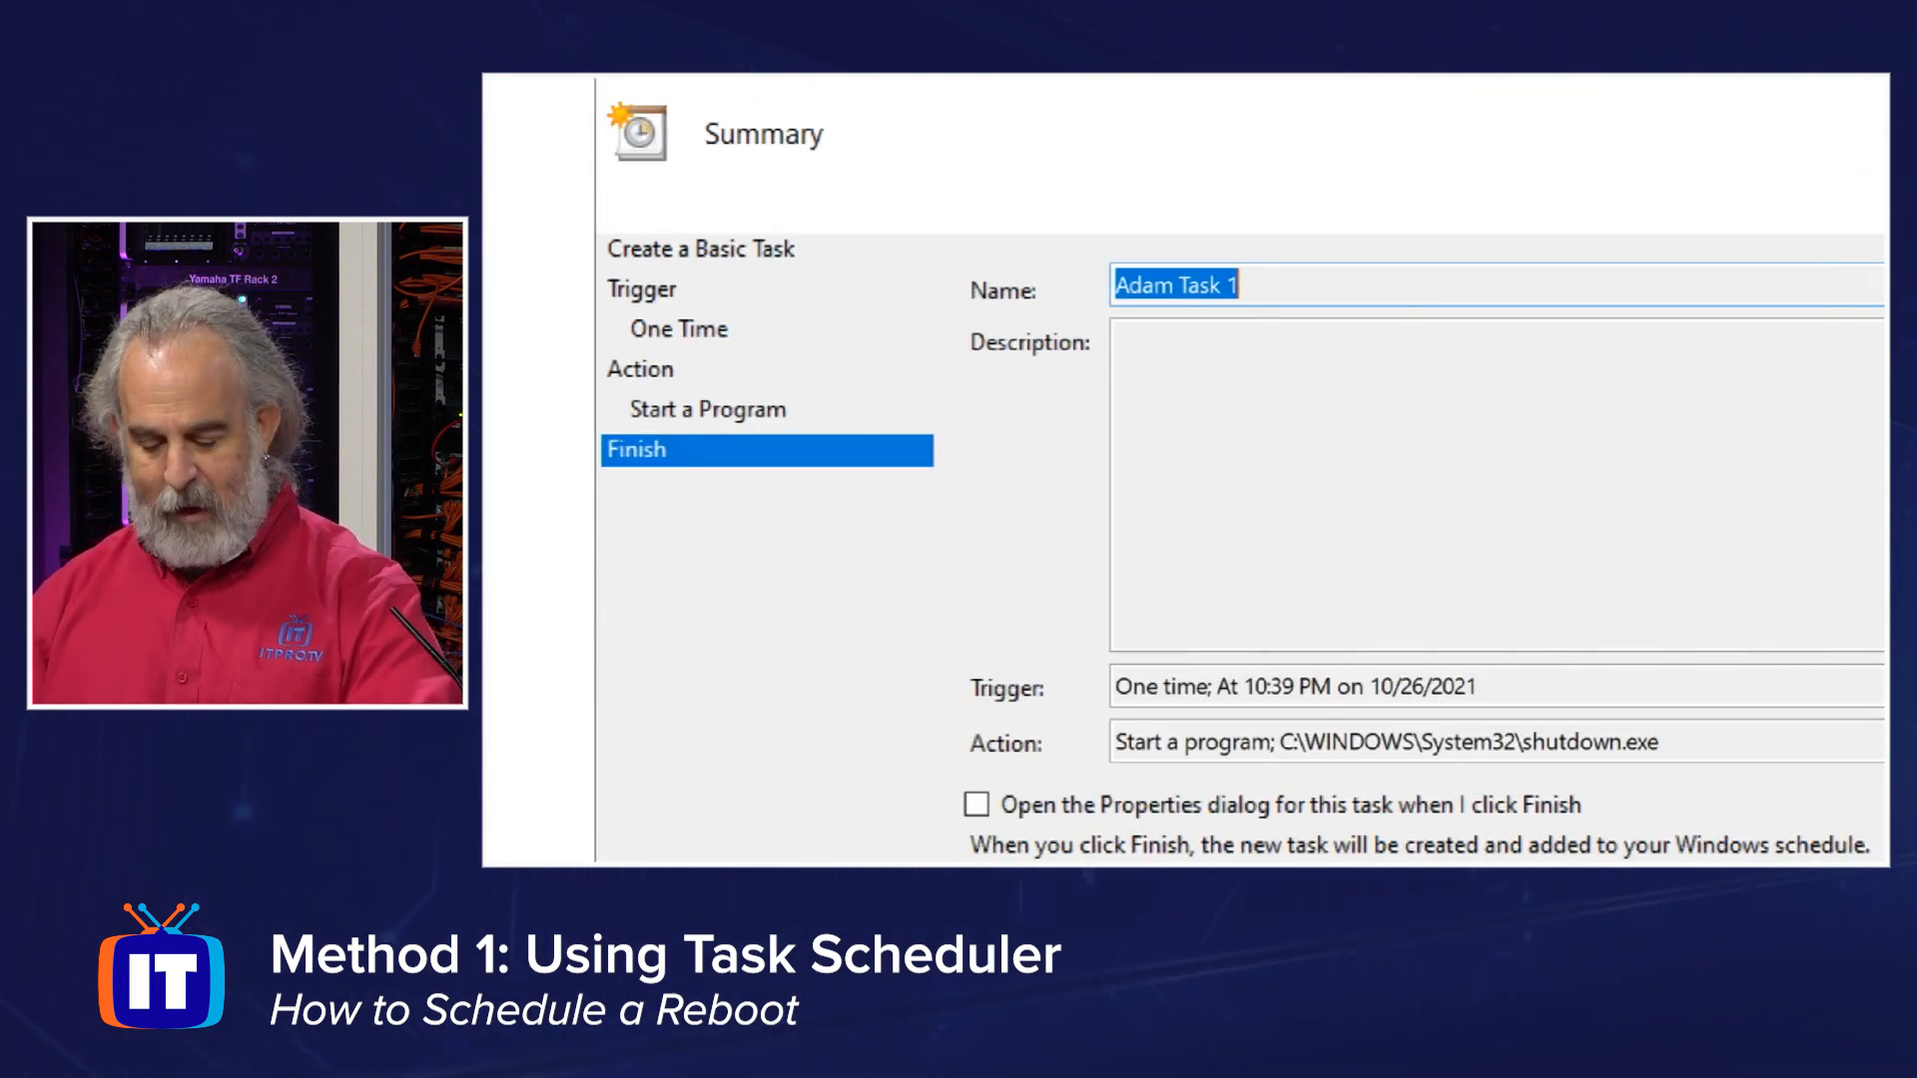
Finish the wizard, creating 'Adam Task 1' in the Task Scheduler Library.
click(1433, 692)
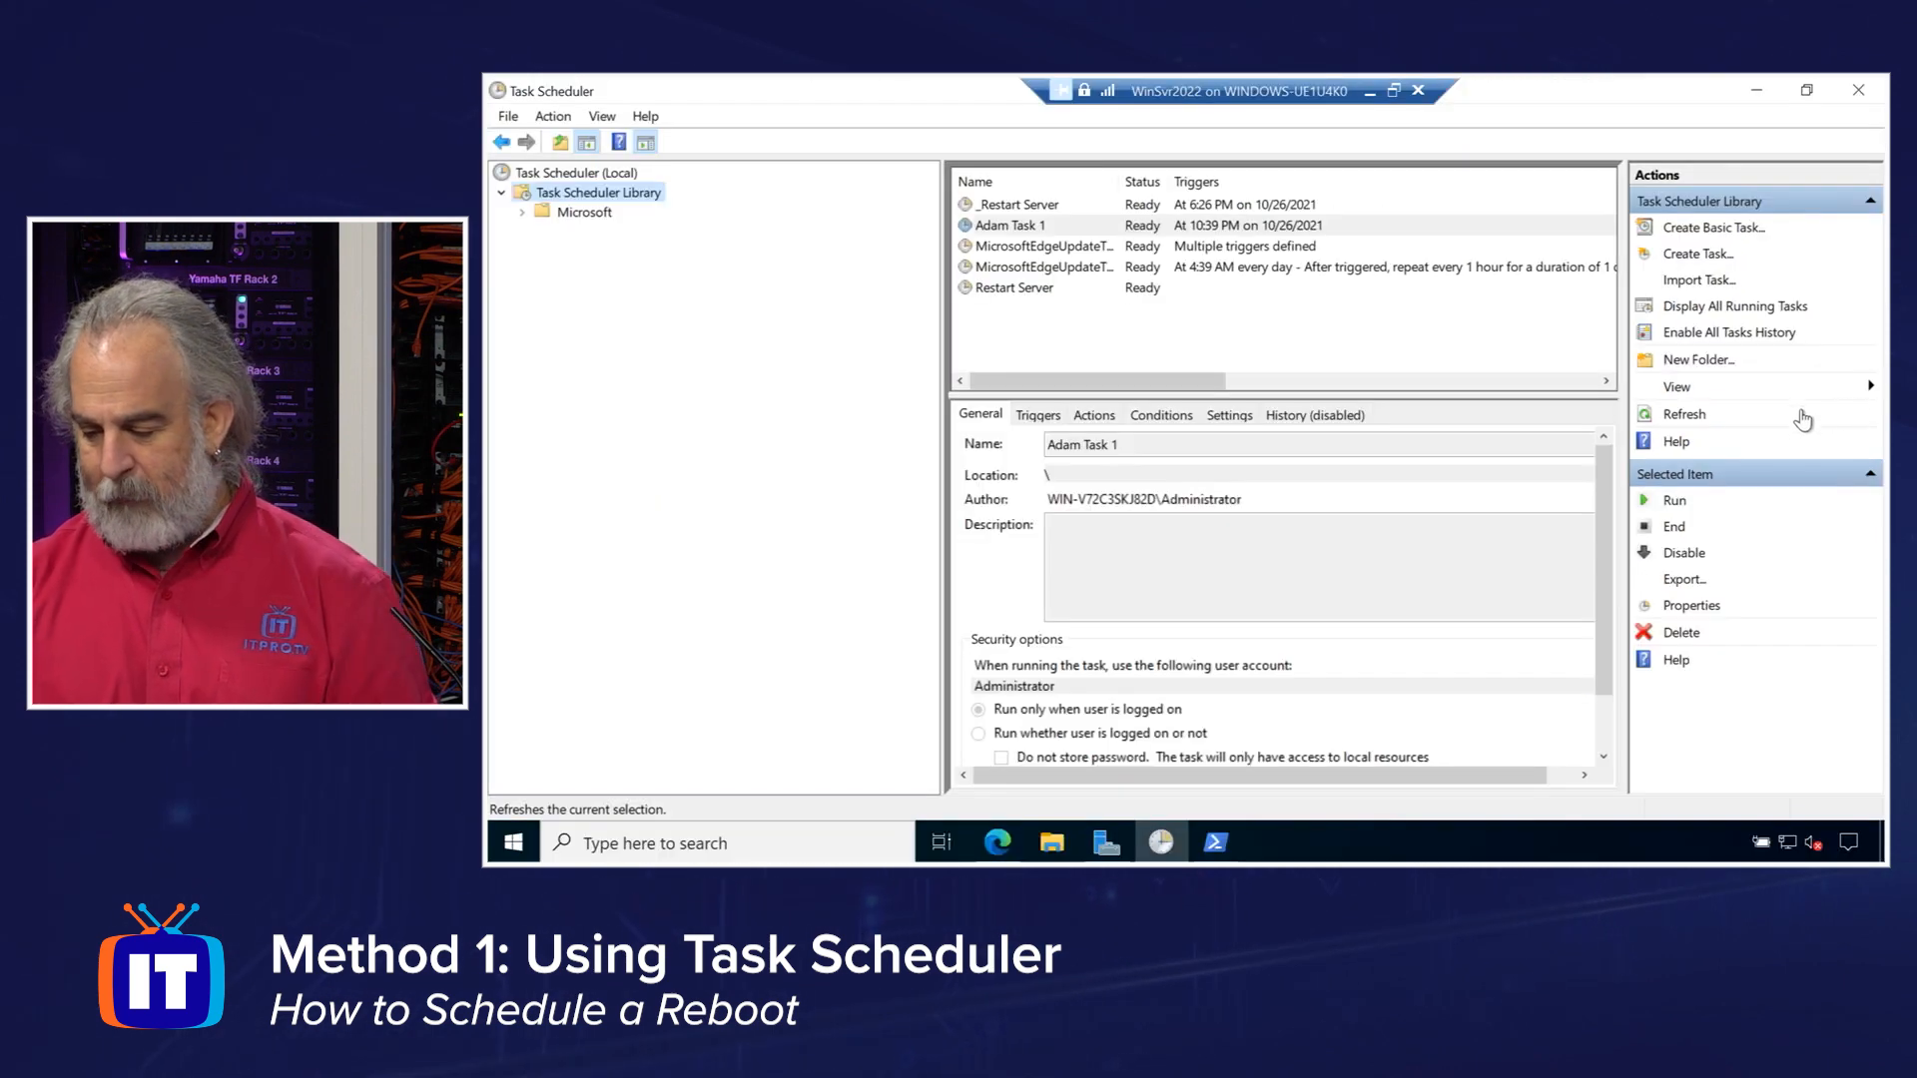
Review Adam Task 1's triggers, actions and conditions, then minimize Task Scheduler.
click(1693, 414)
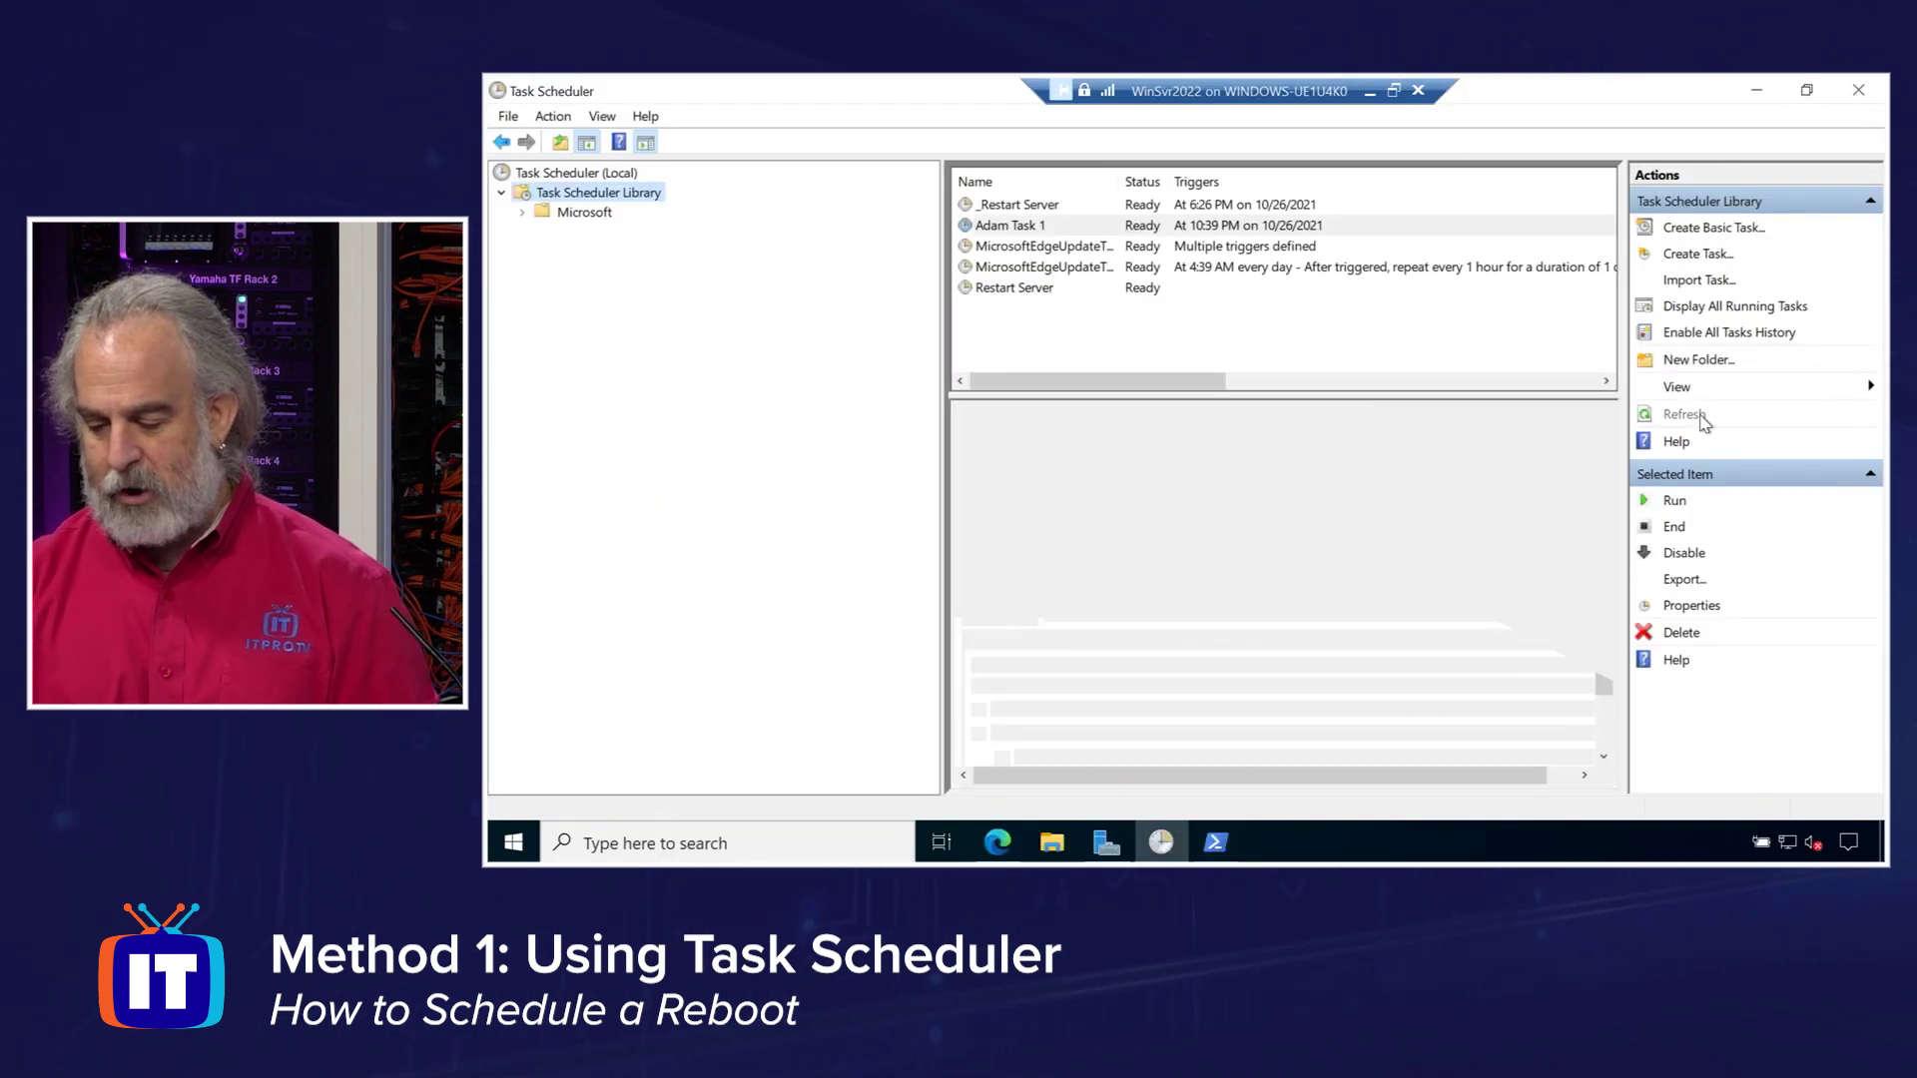
click(1357, 227)
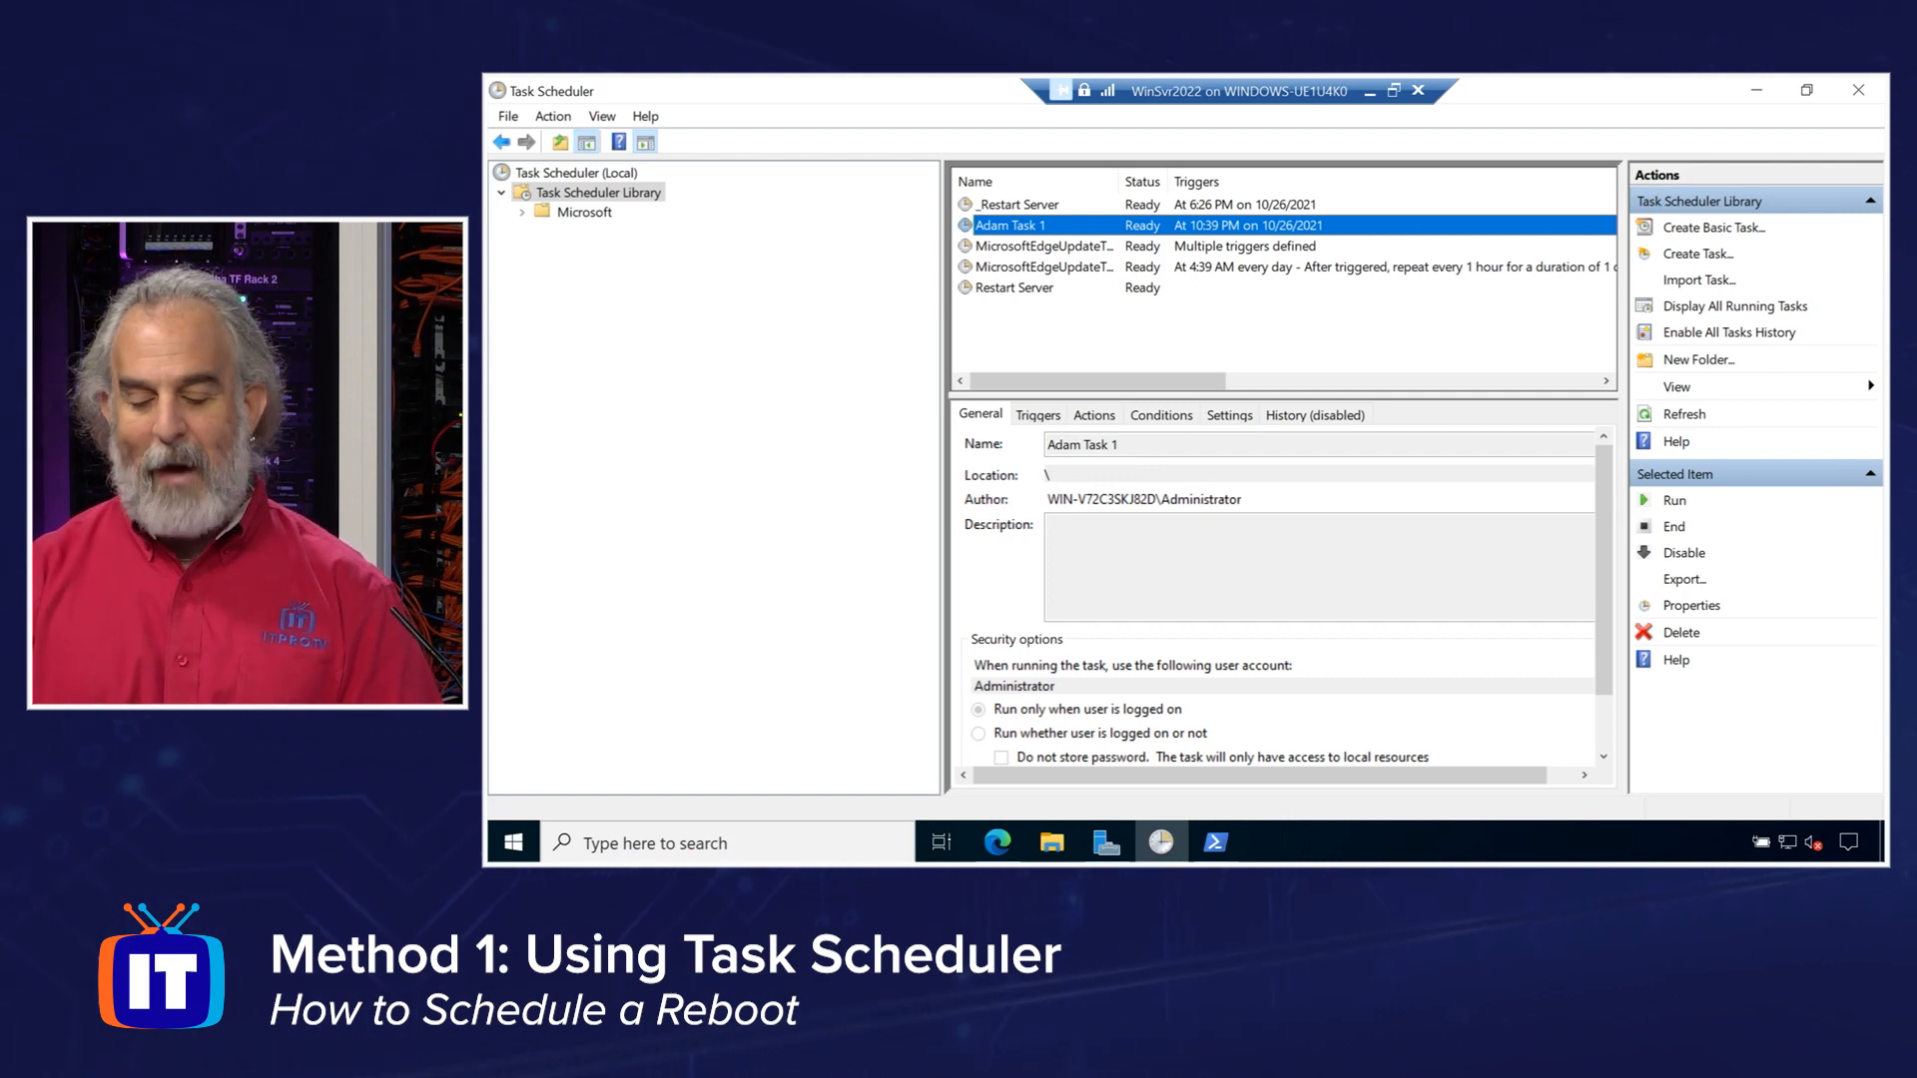
click(1037, 414)
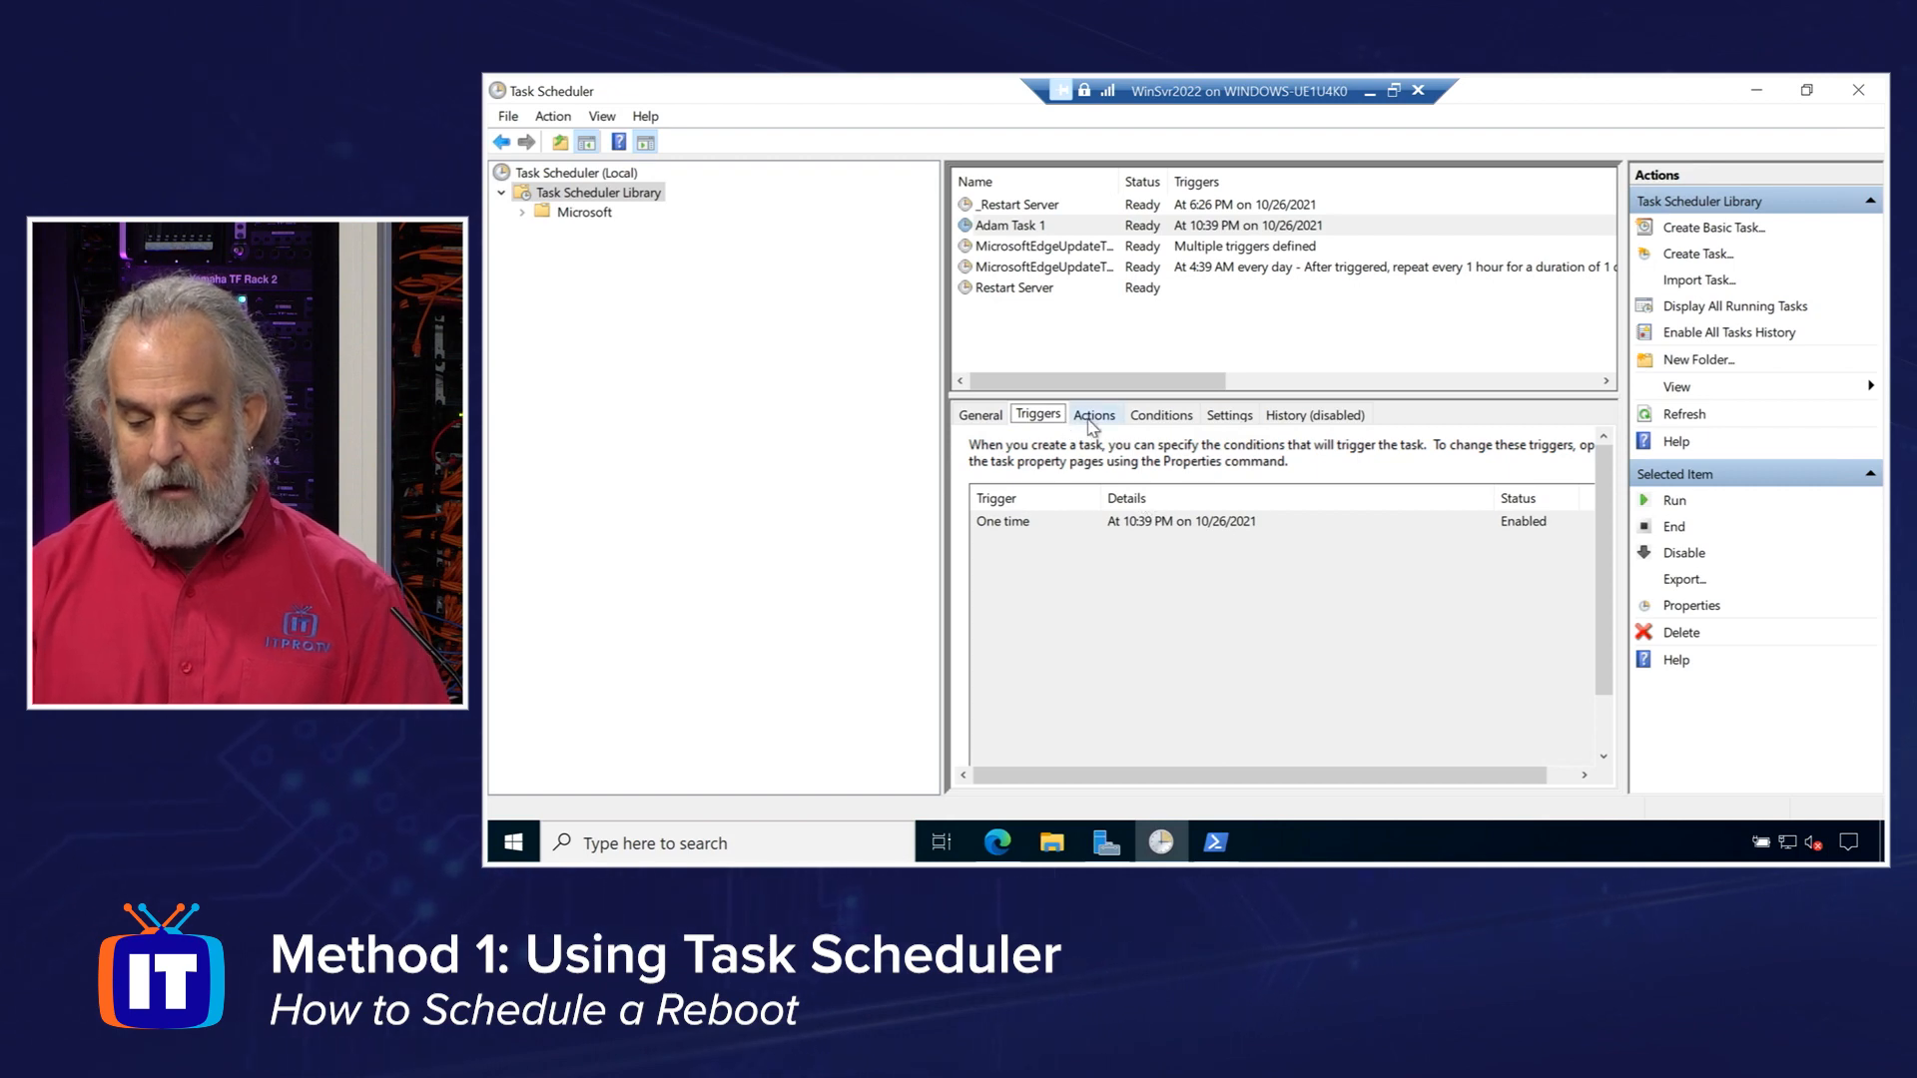
click(1093, 417)
click(1165, 416)
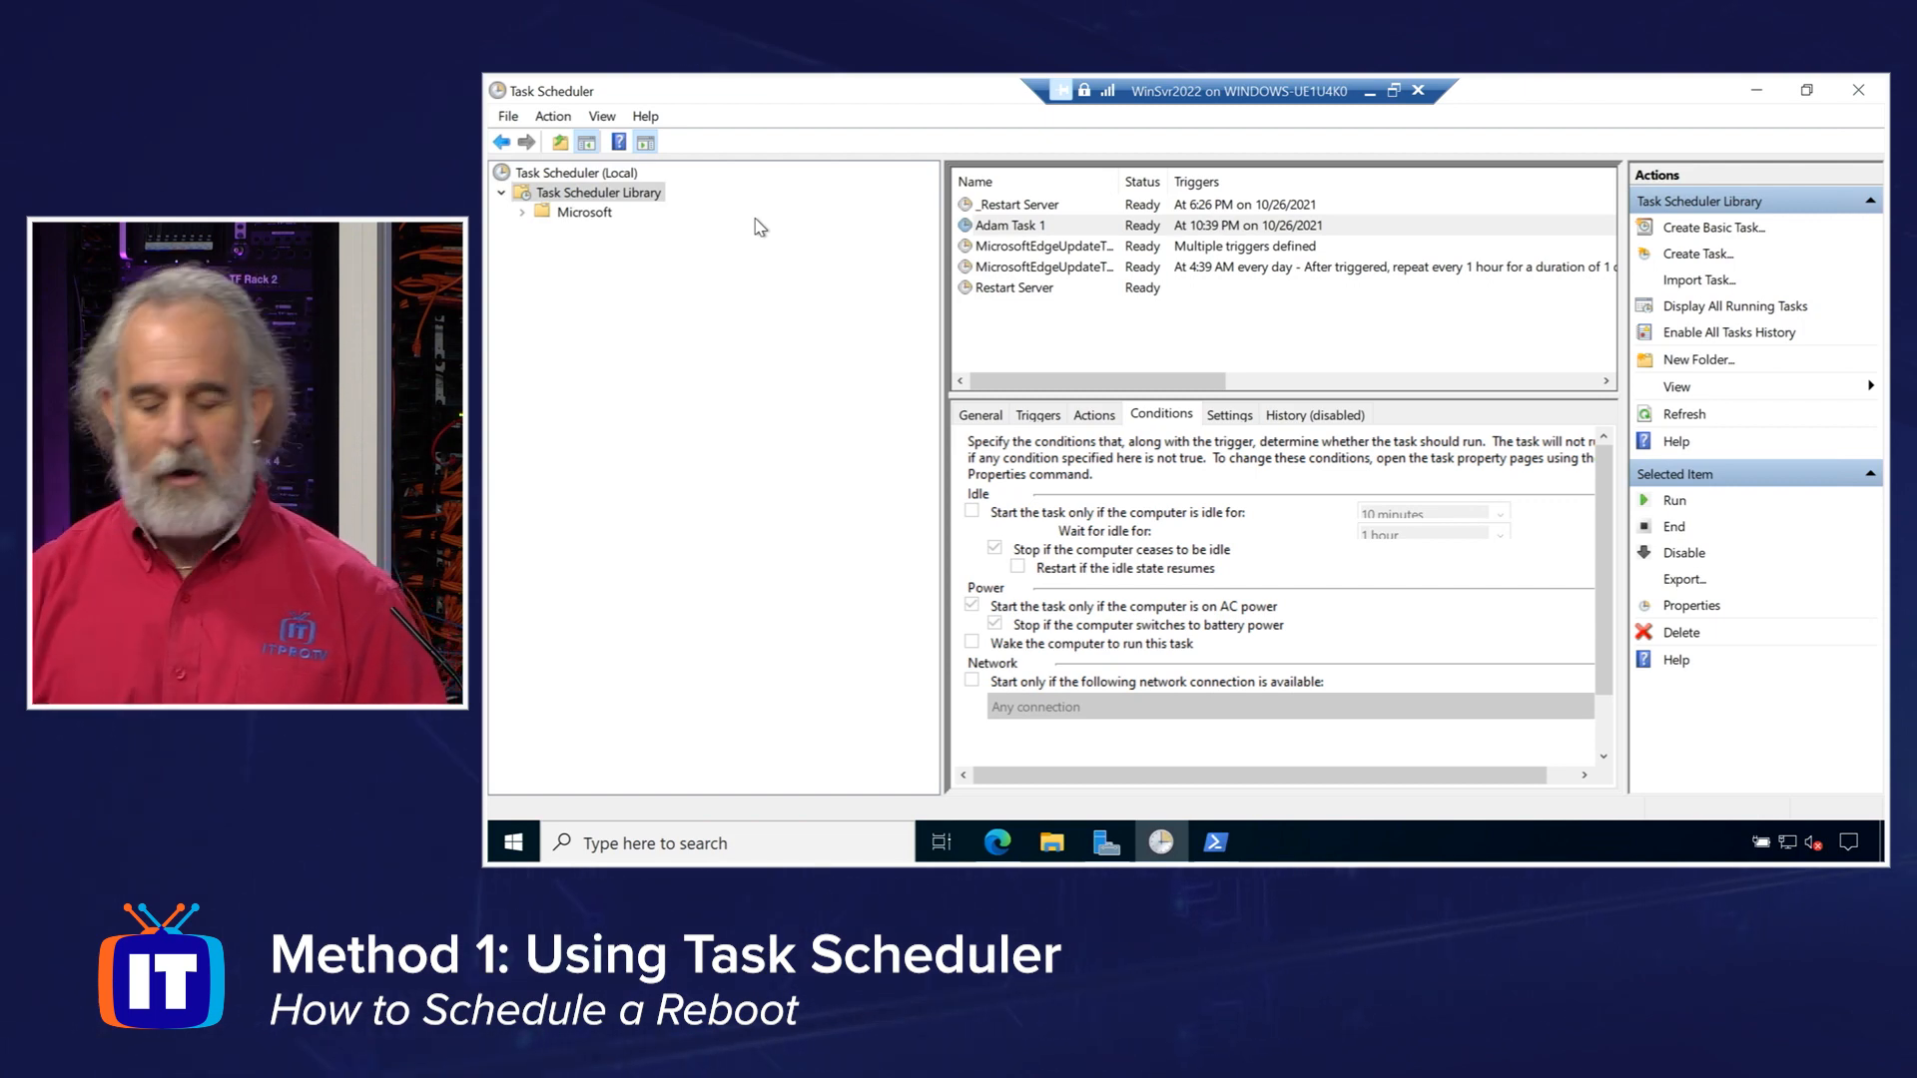
click(1758, 92)
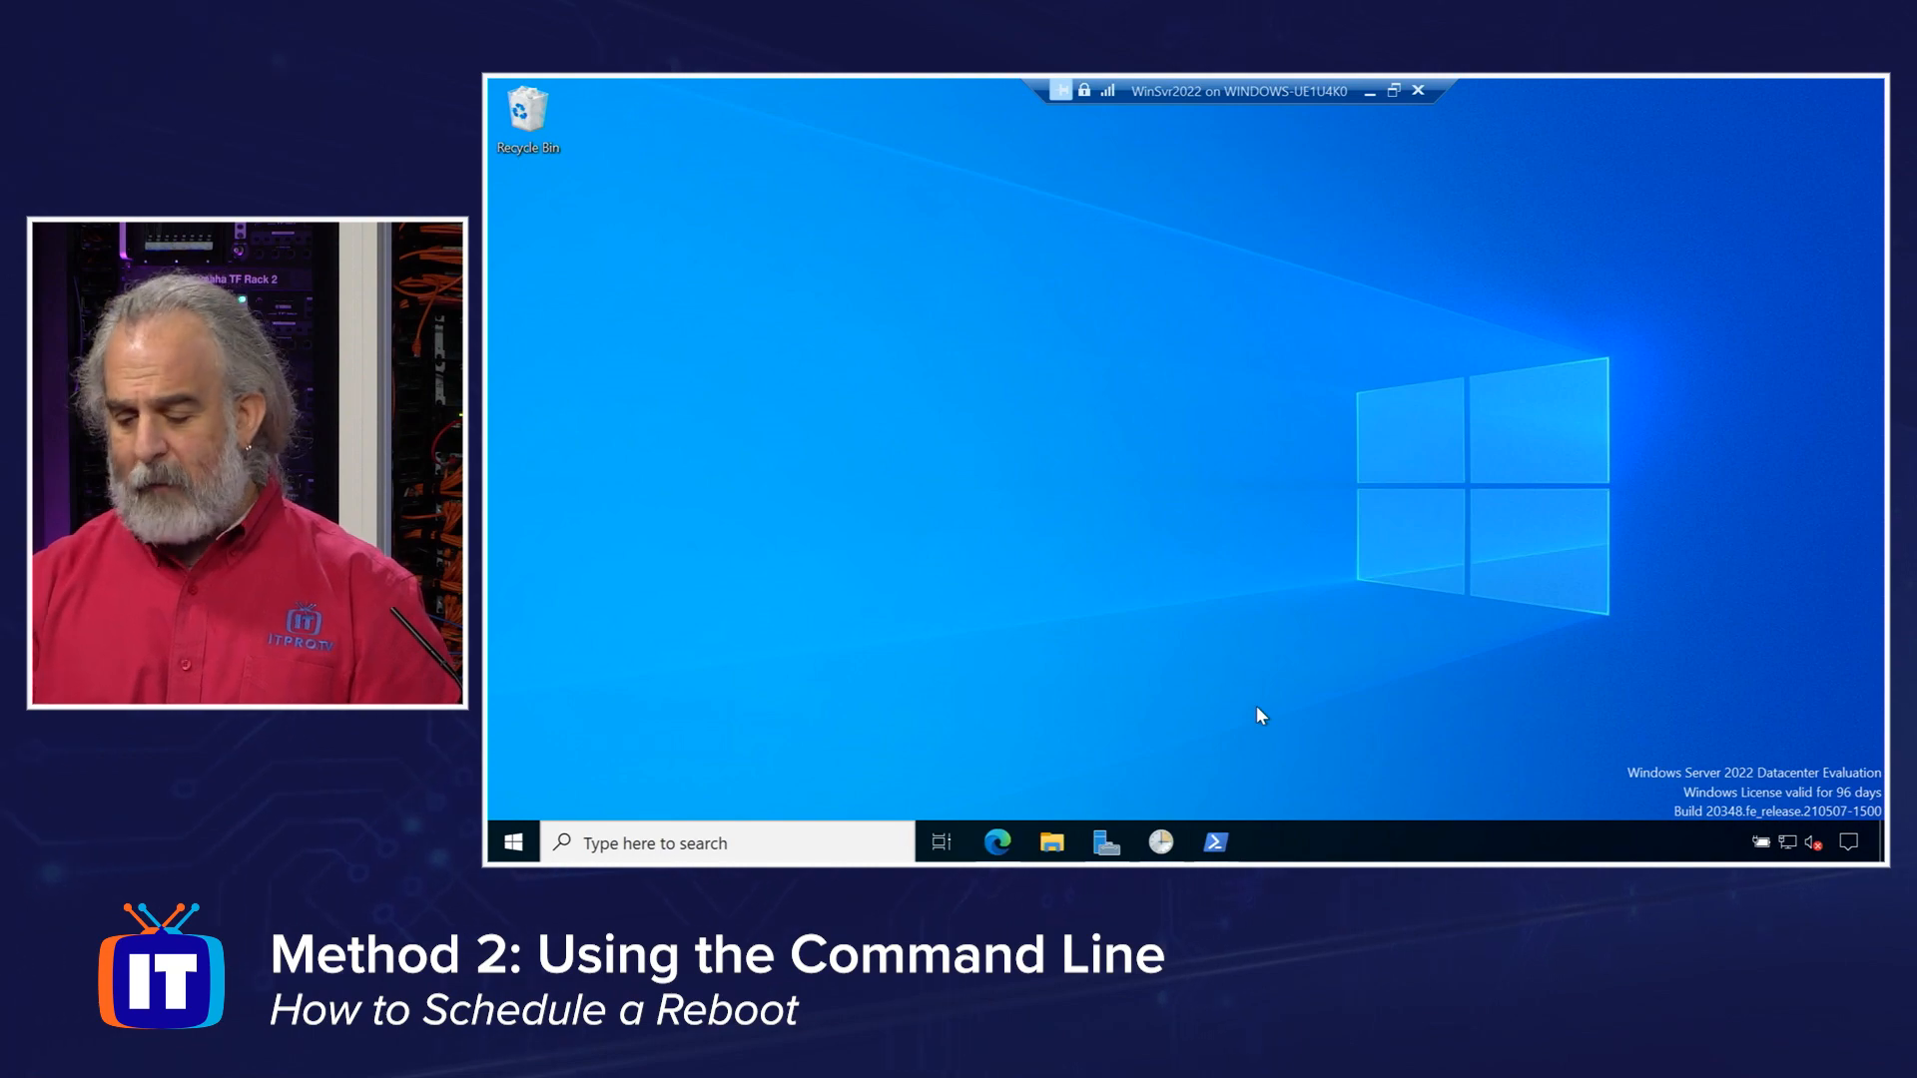
mouse_move(1214, 842)
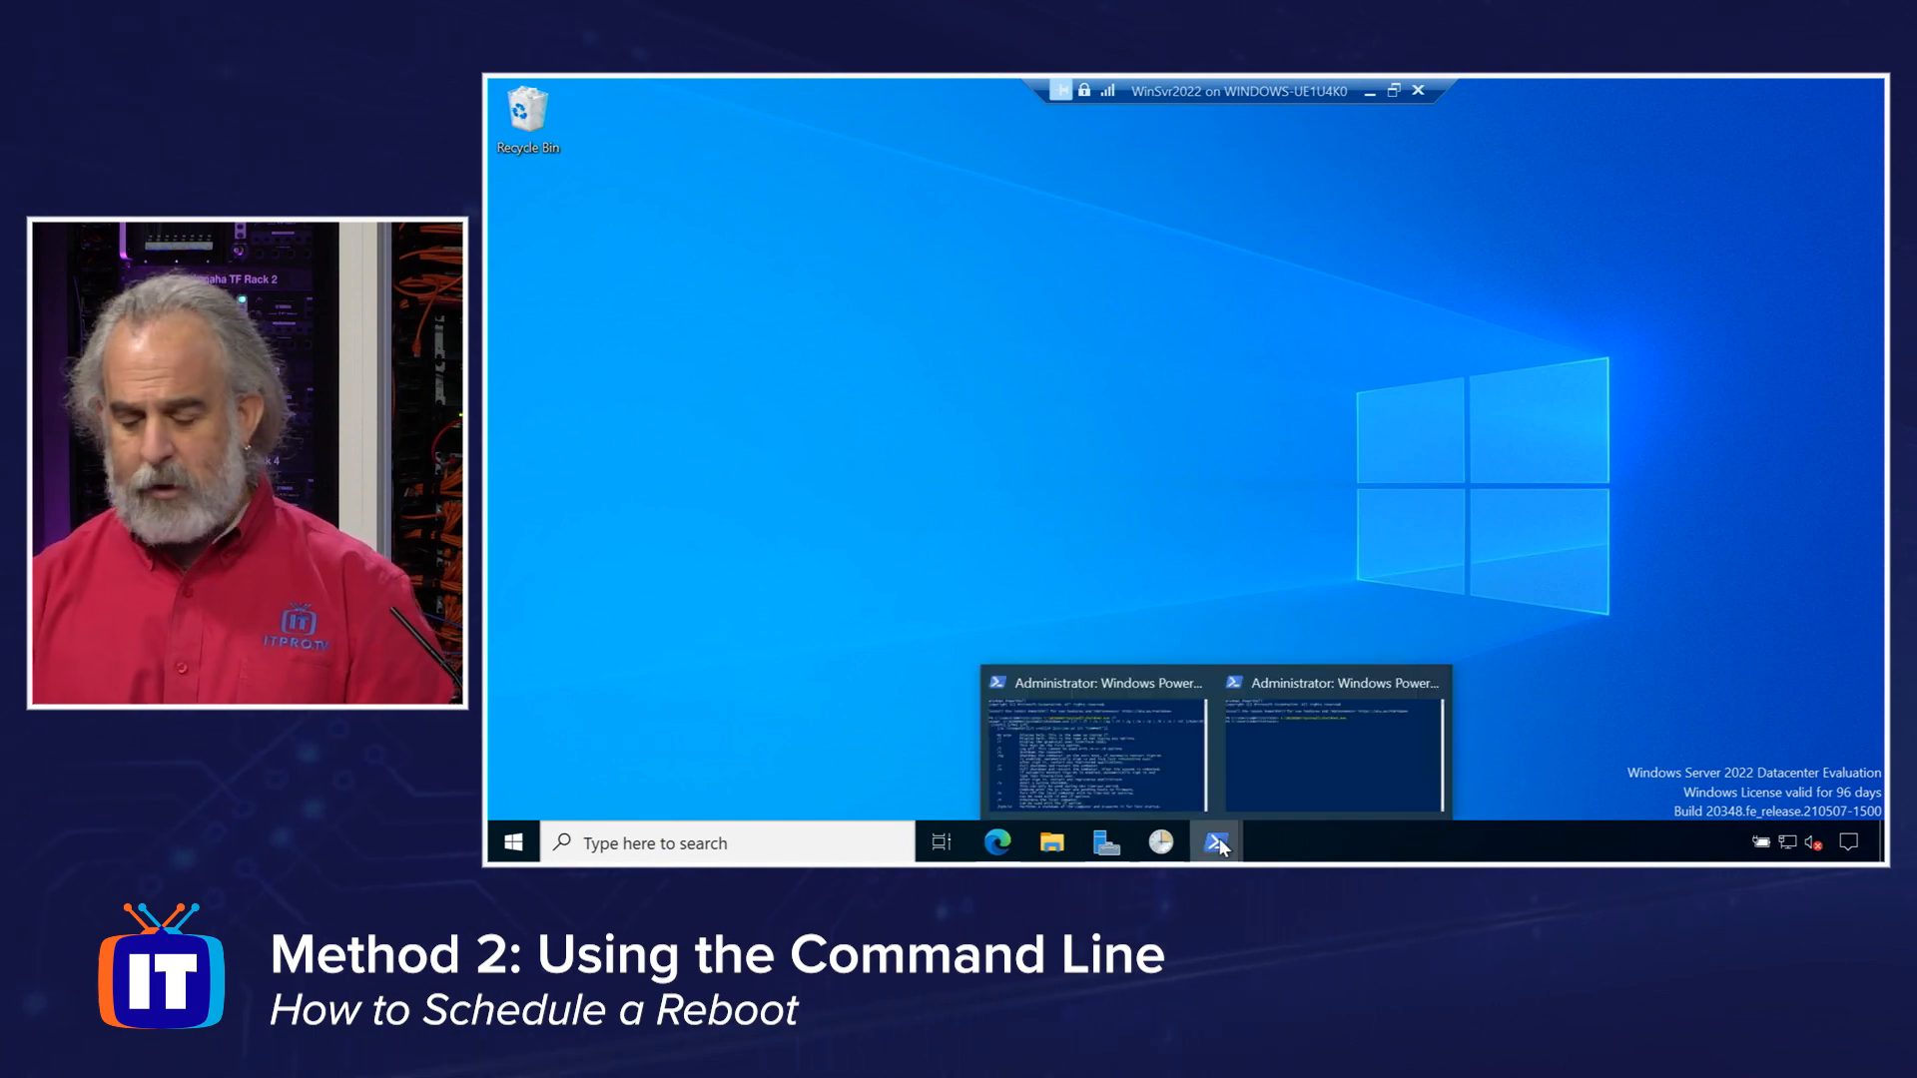
Bring the PowerShell console with the shutdown.exe usage help back to the front.
click(1142, 769)
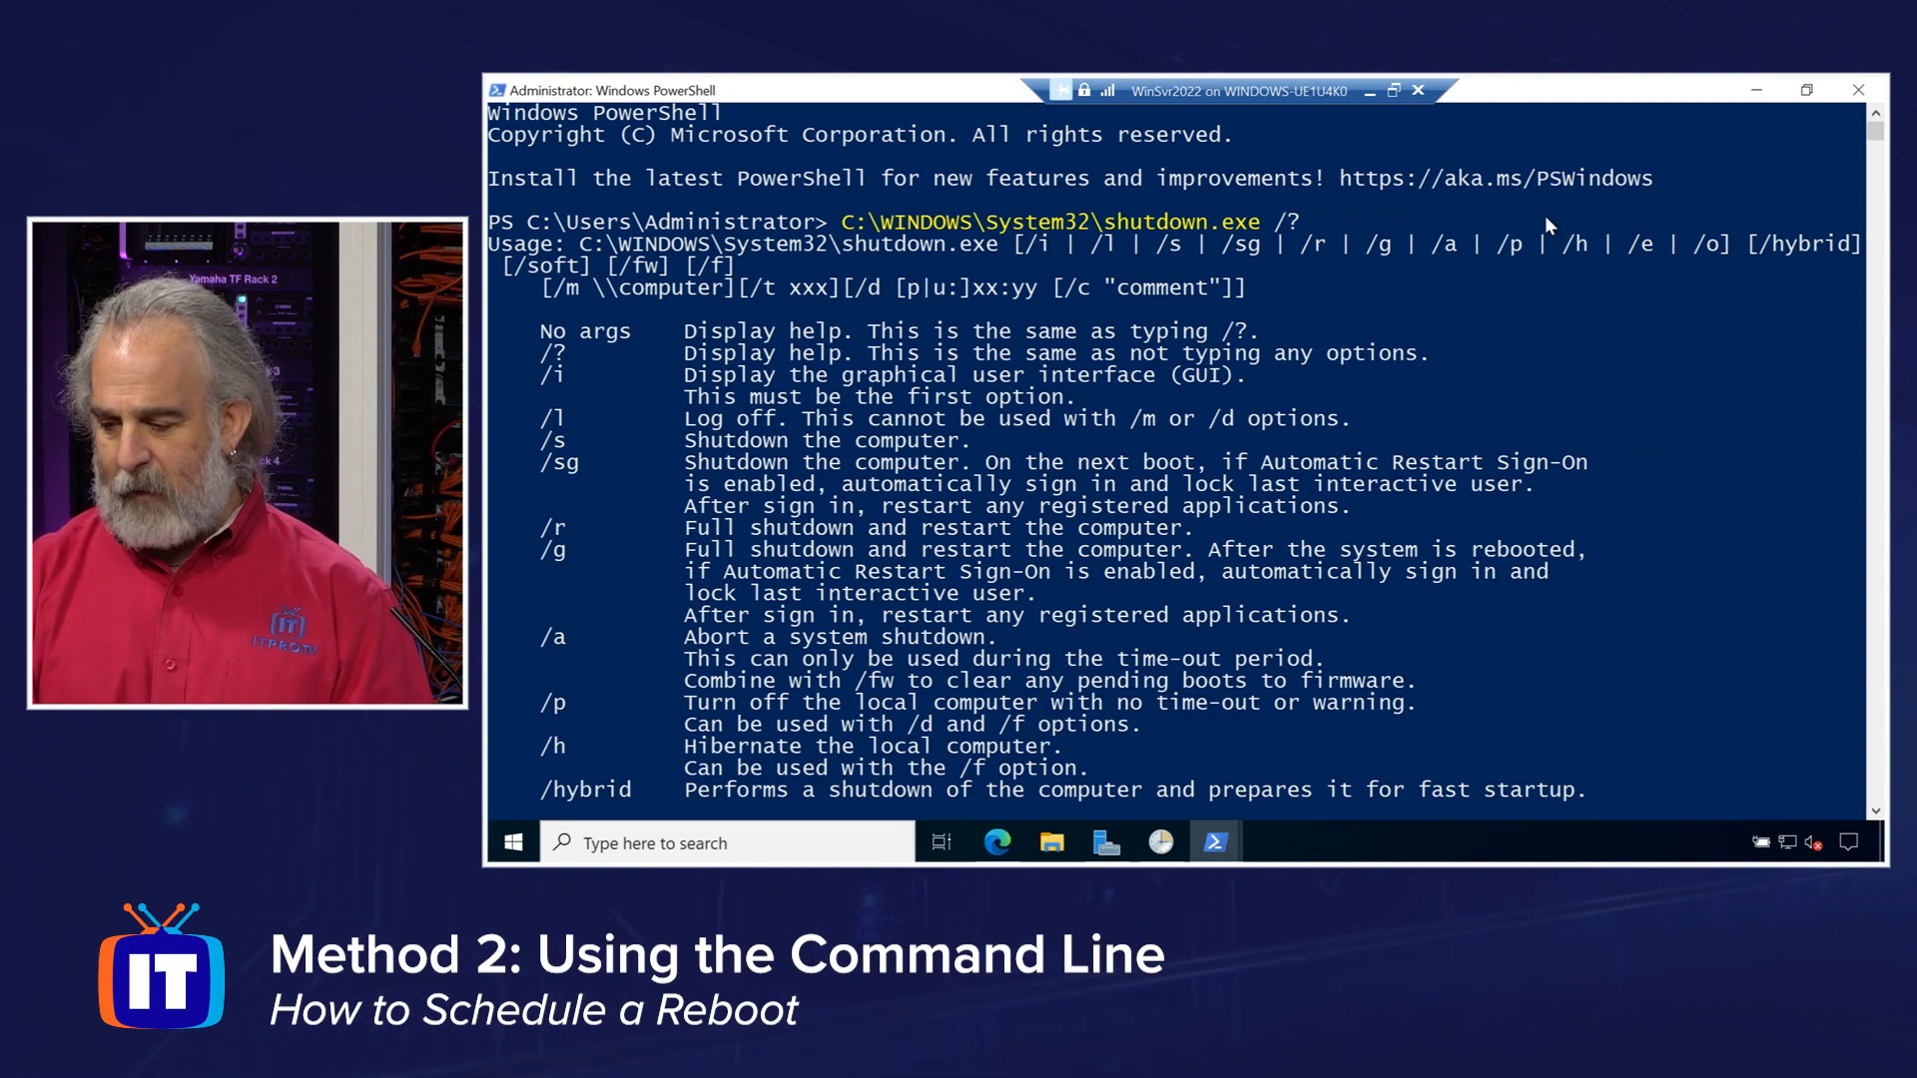
drag(1877, 132, 1876, 143)
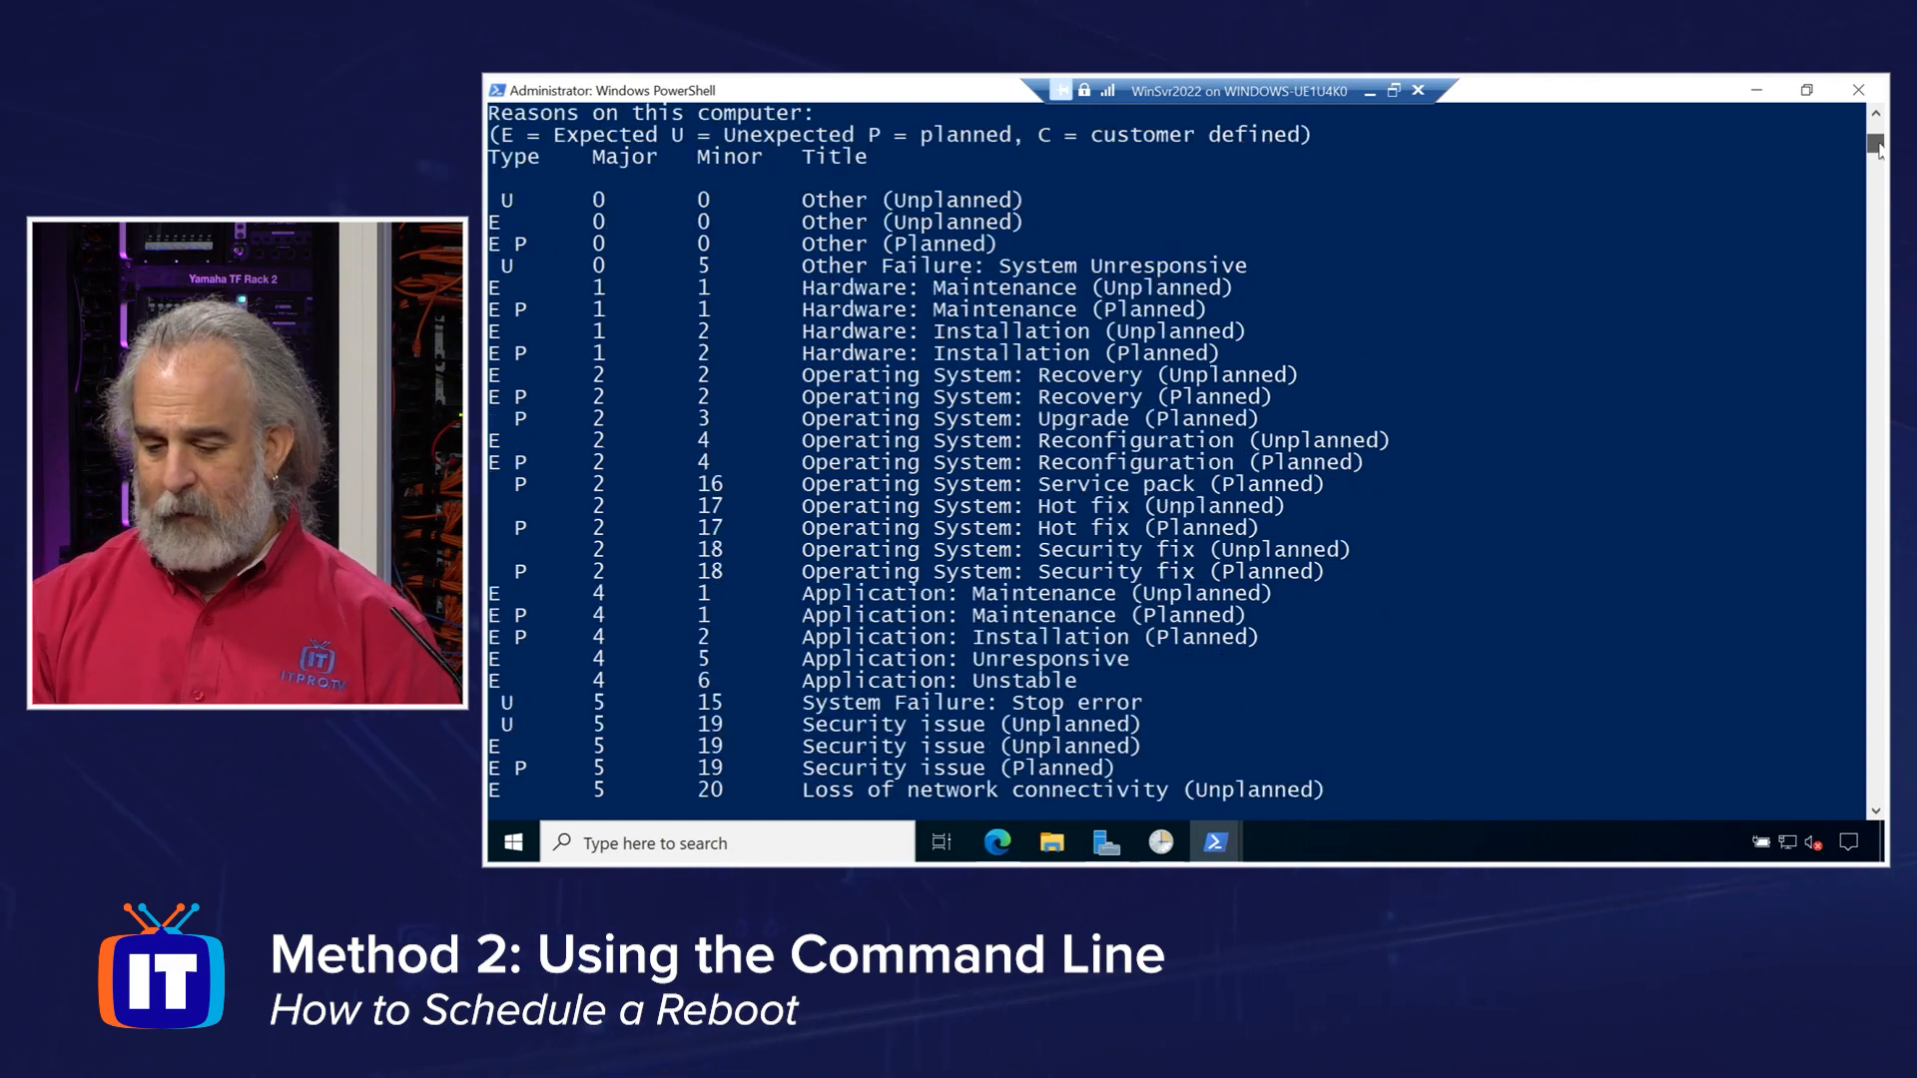
drag(1876, 143, 1877, 120)
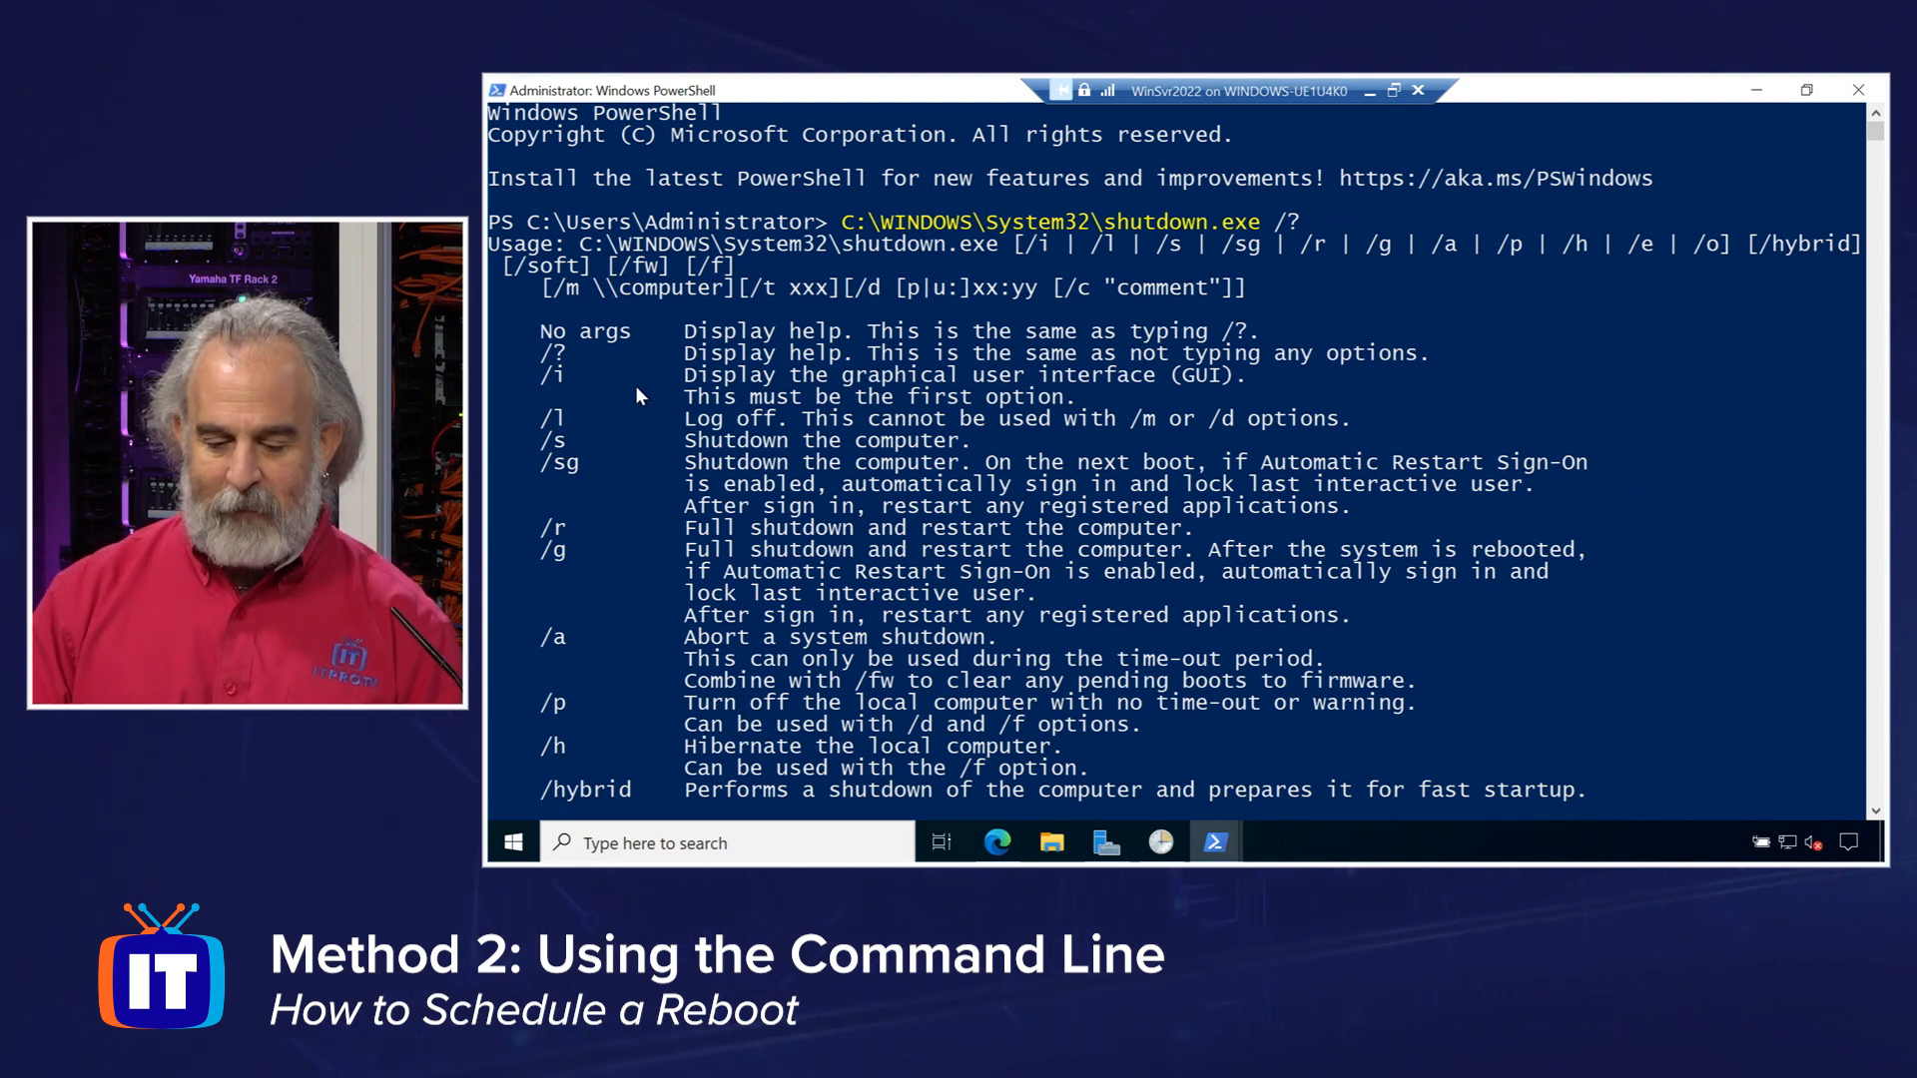
Highlight the /i graphical-interface line, then switch to the administrator PowerShell window.
drag(532, 382, 1255, 382)
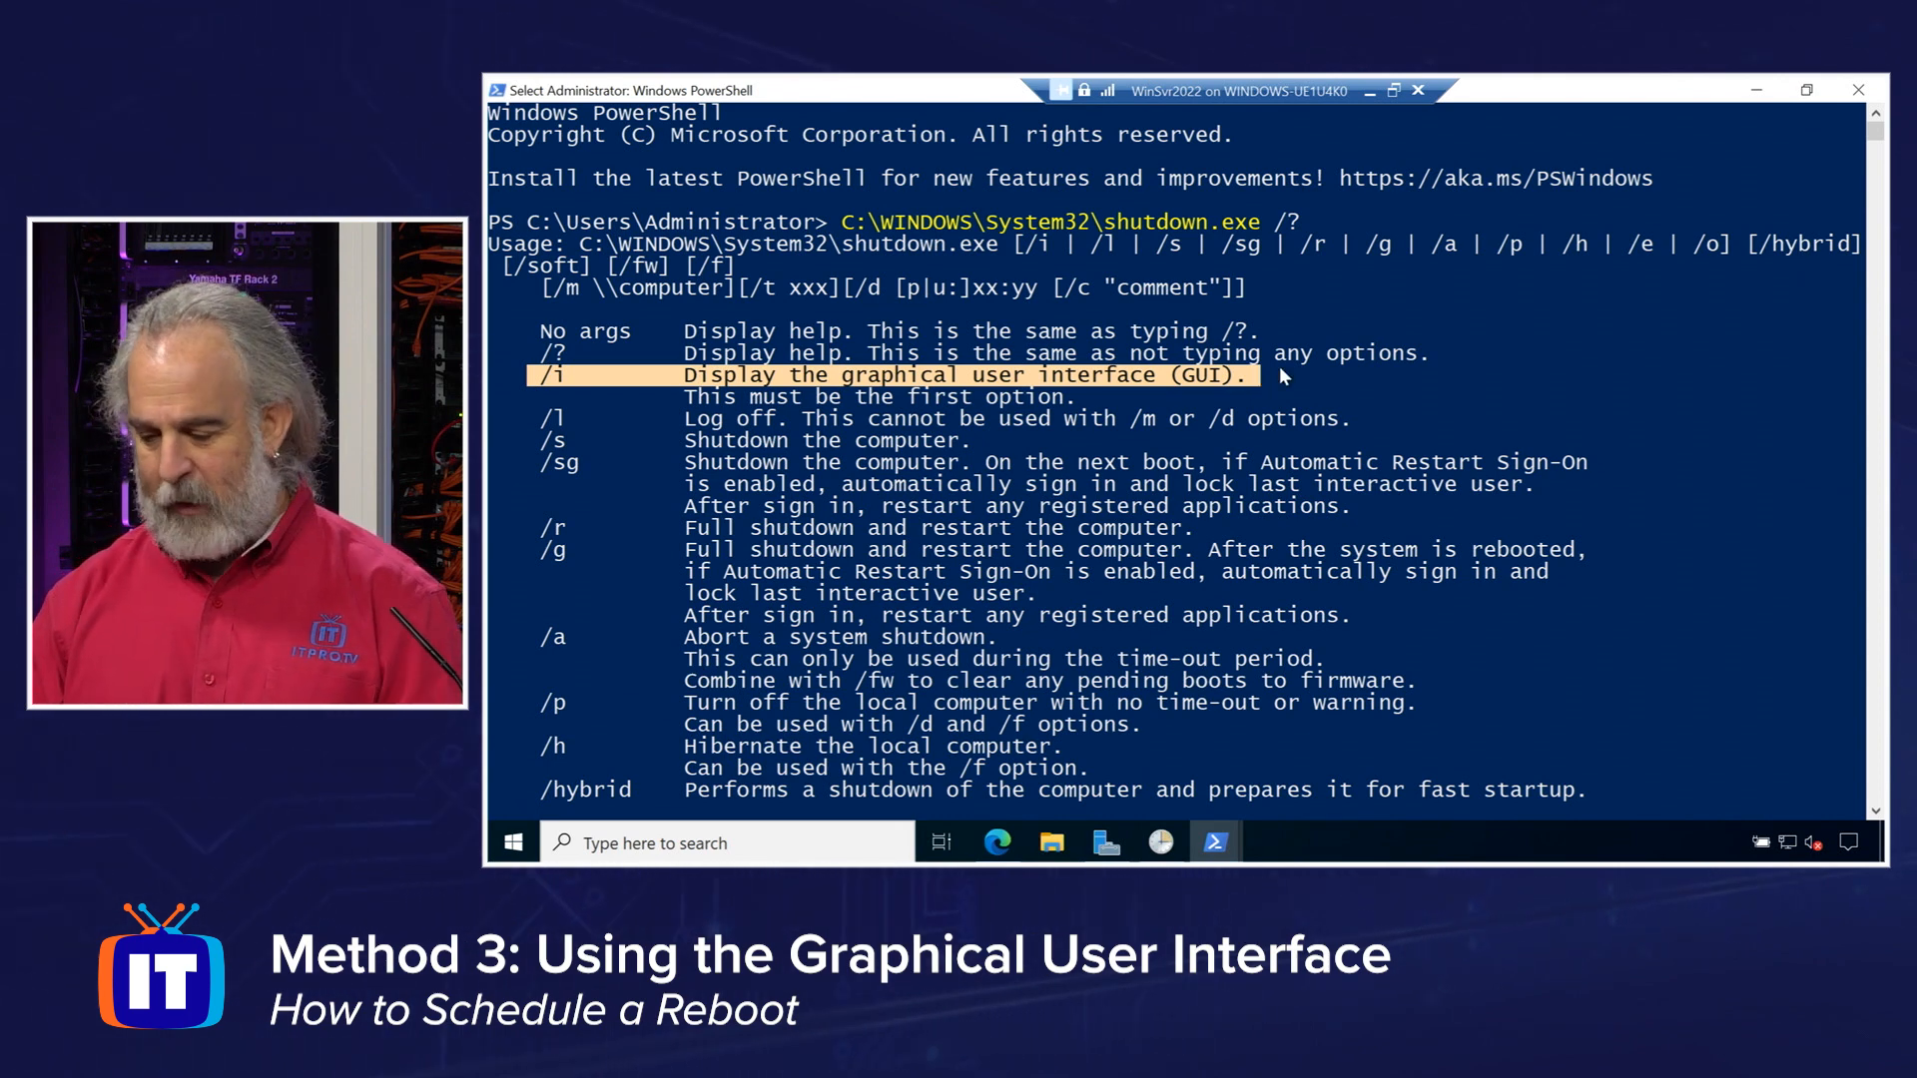
click(1756, 91)
click(1216, 843)
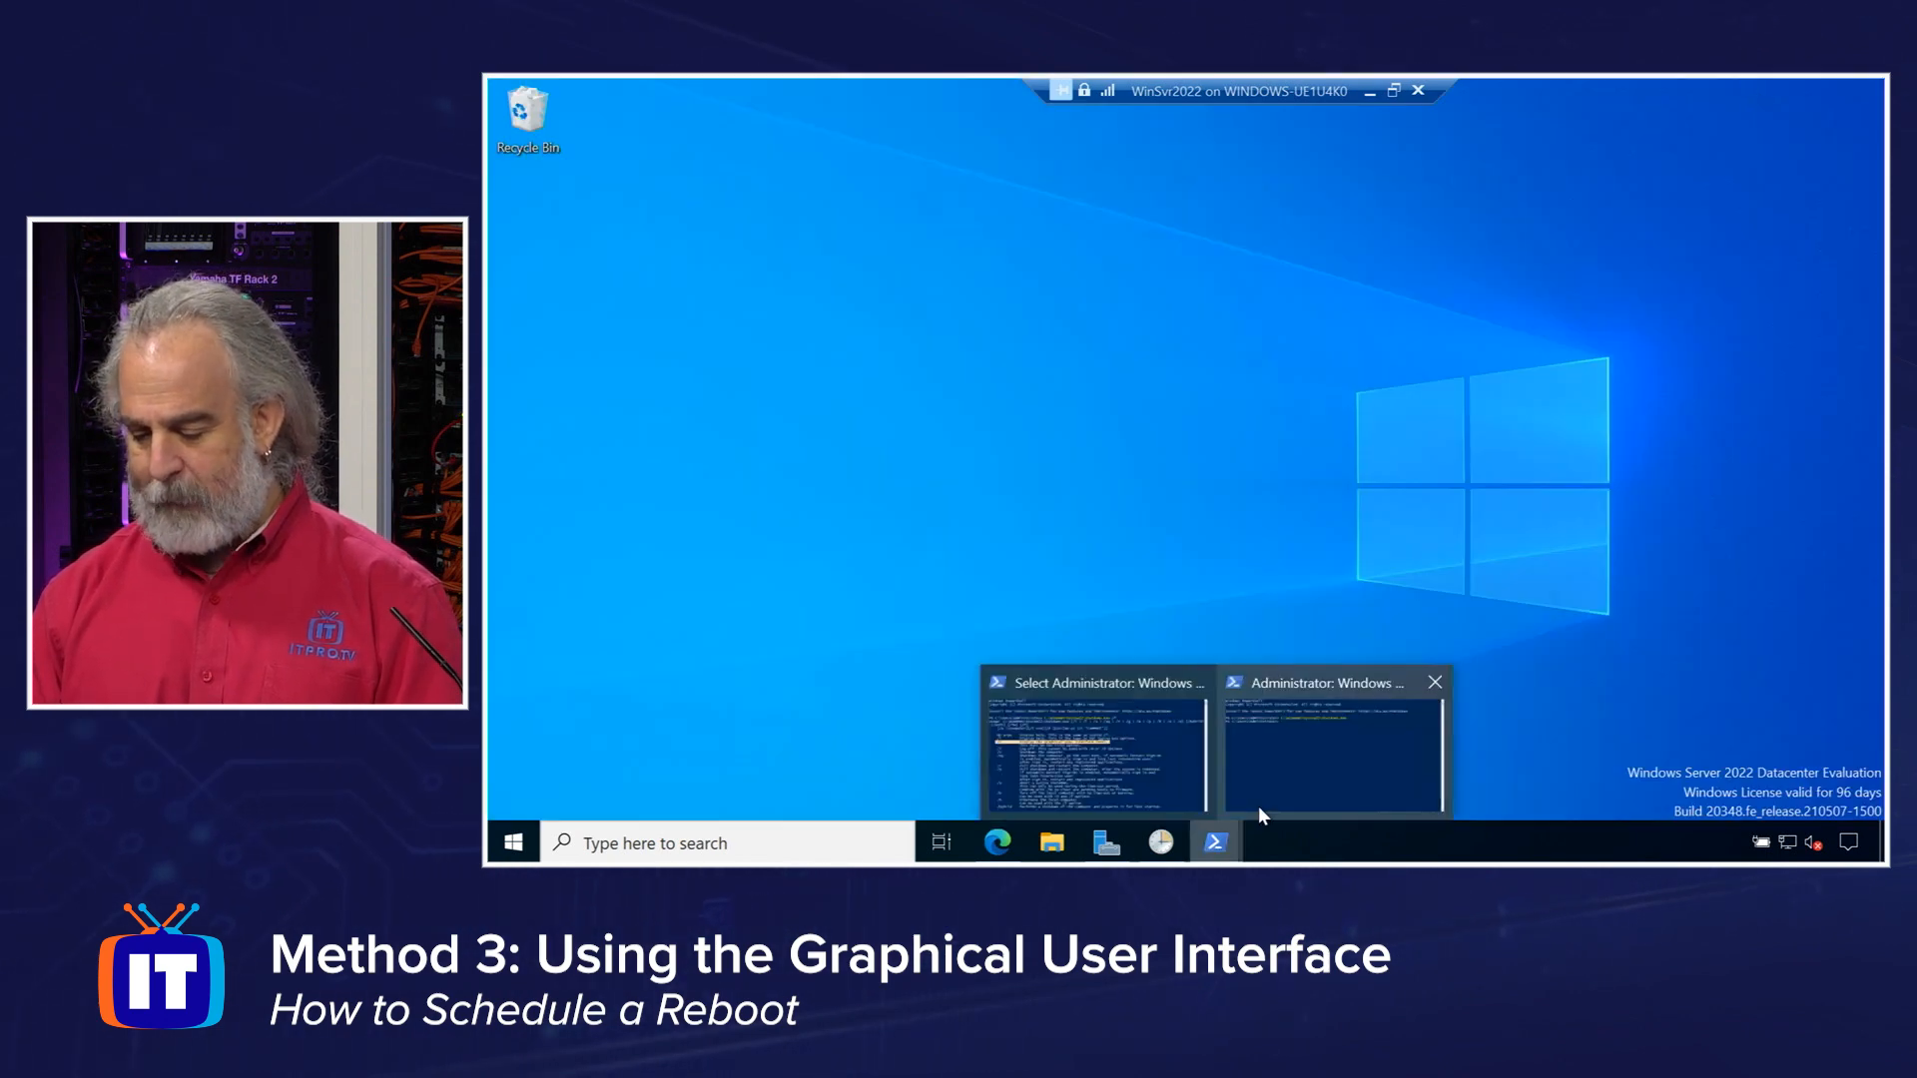
click(1311, 761)
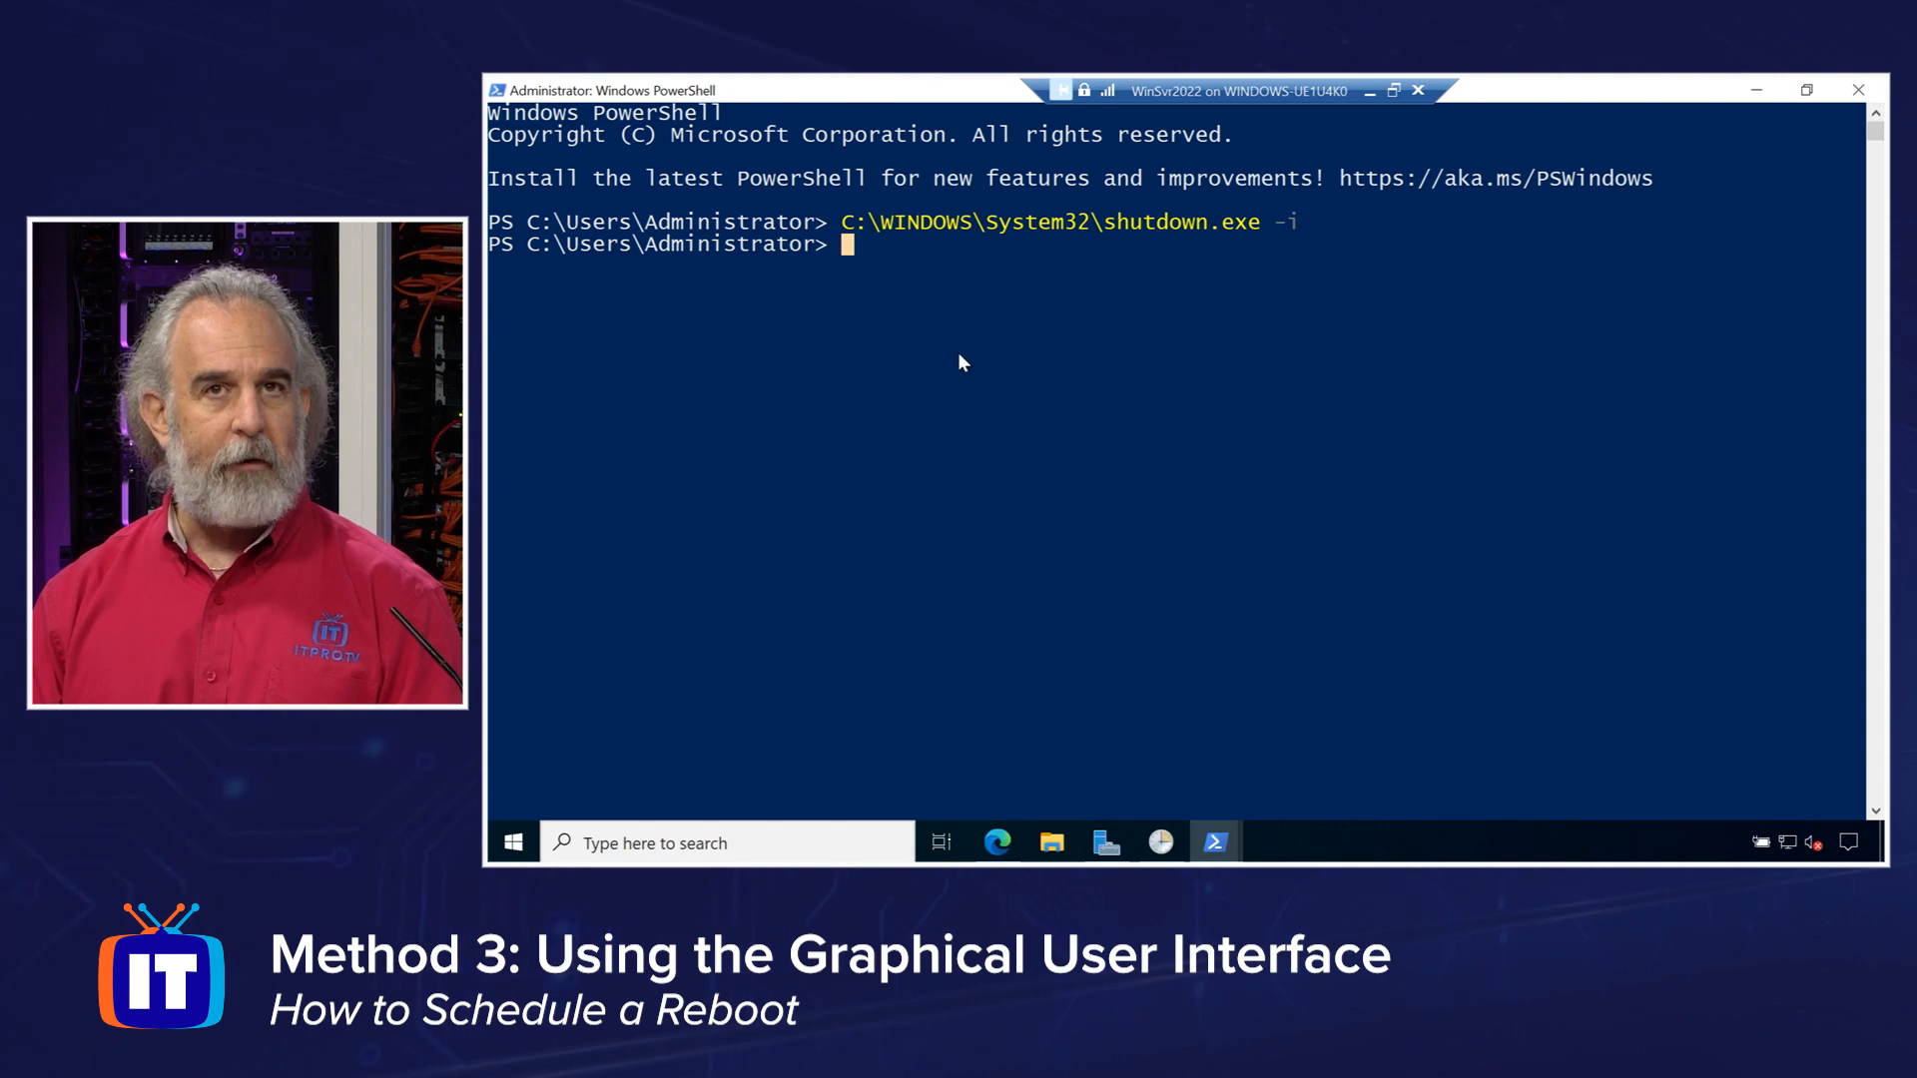
Rerun shutdown.exe -i to show the Remote Shutdown Dialog, leaving Restart as the action.
key(Up)
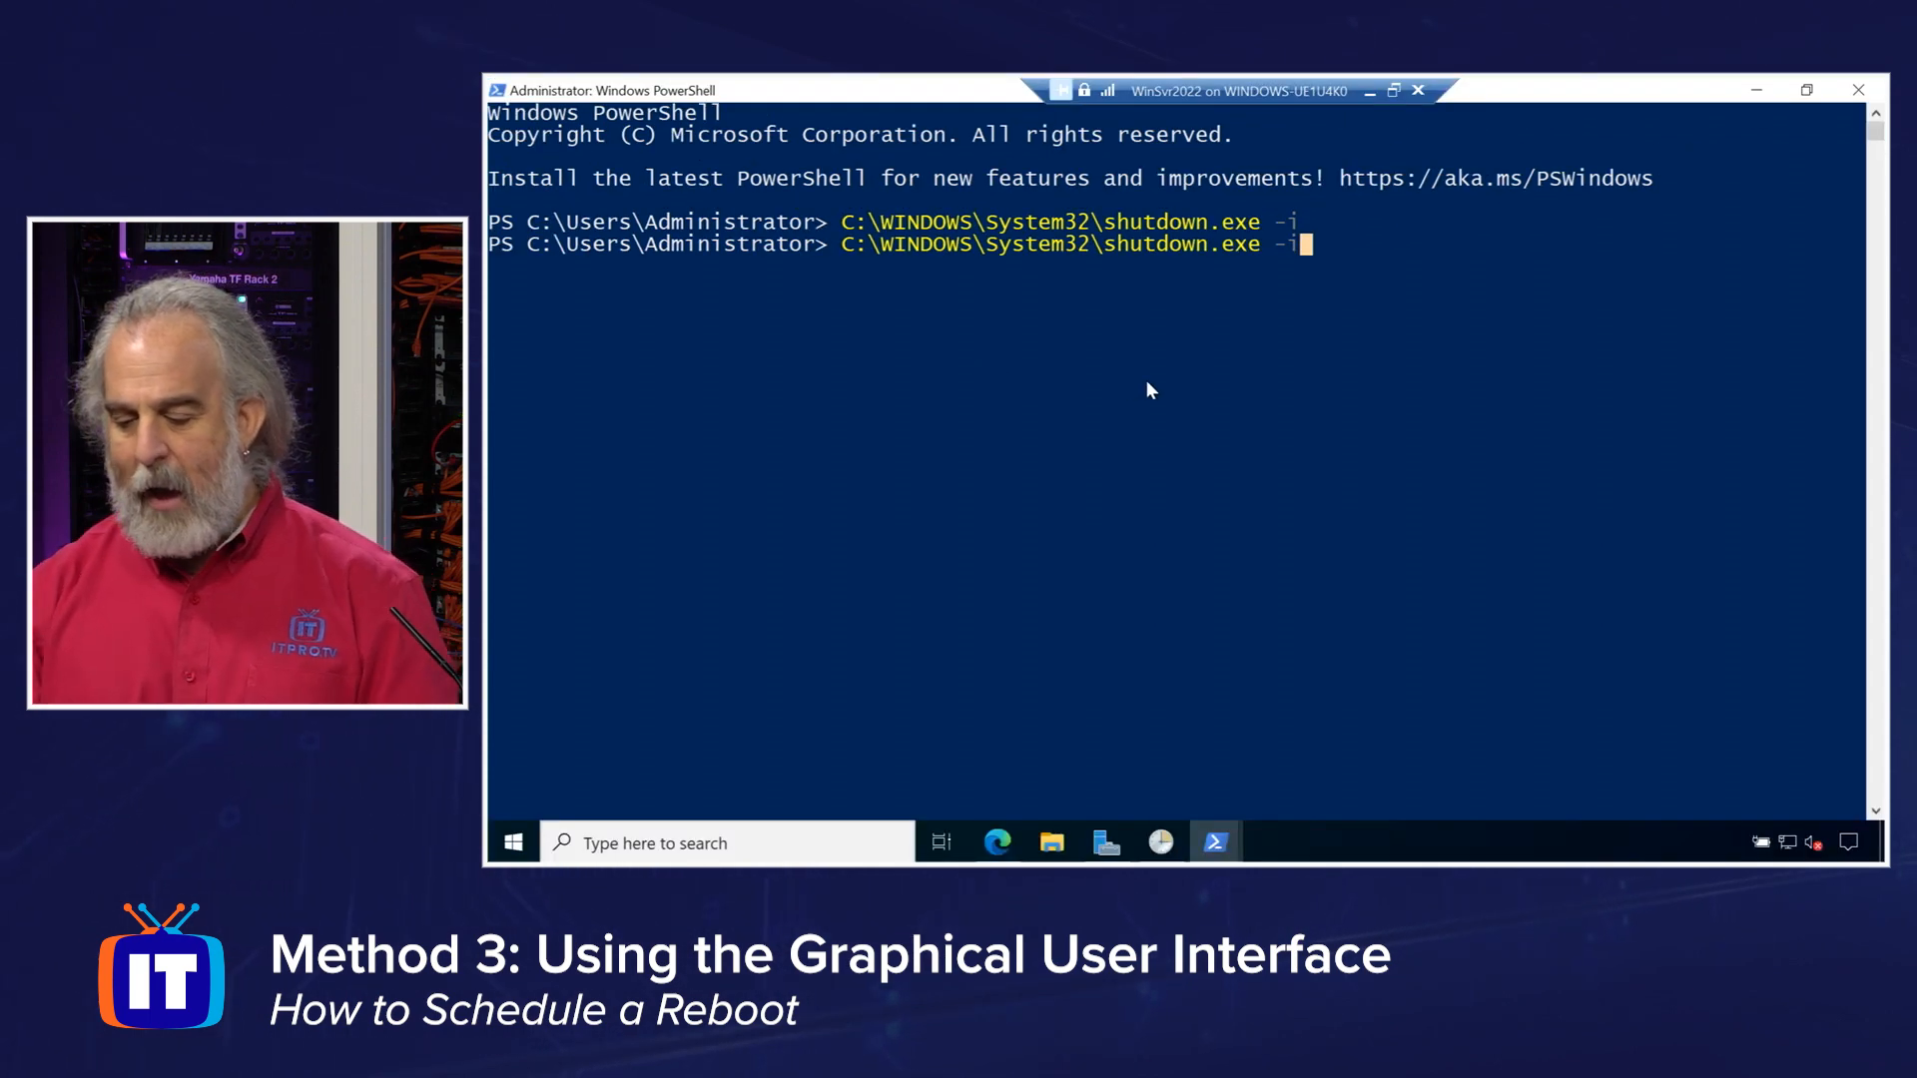
key(Return)
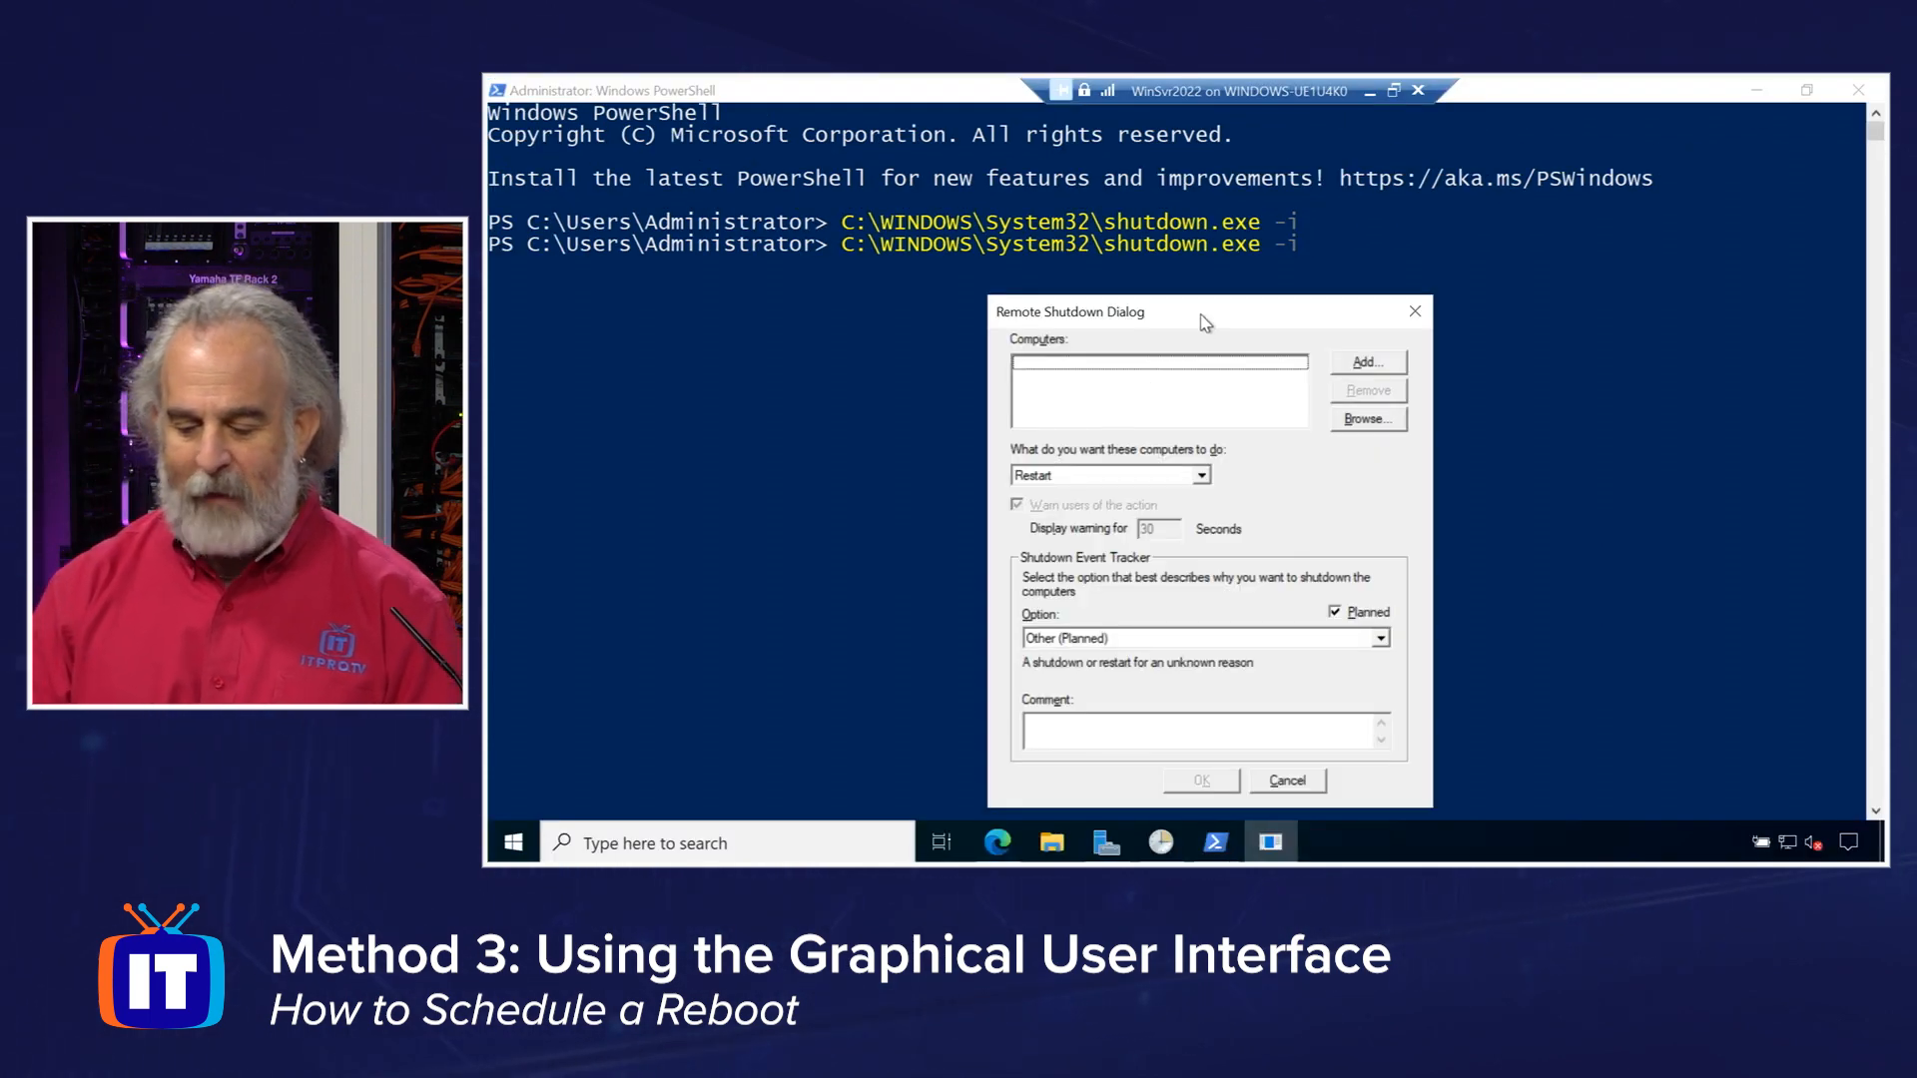
drag(1202, 319, 1082, 195)
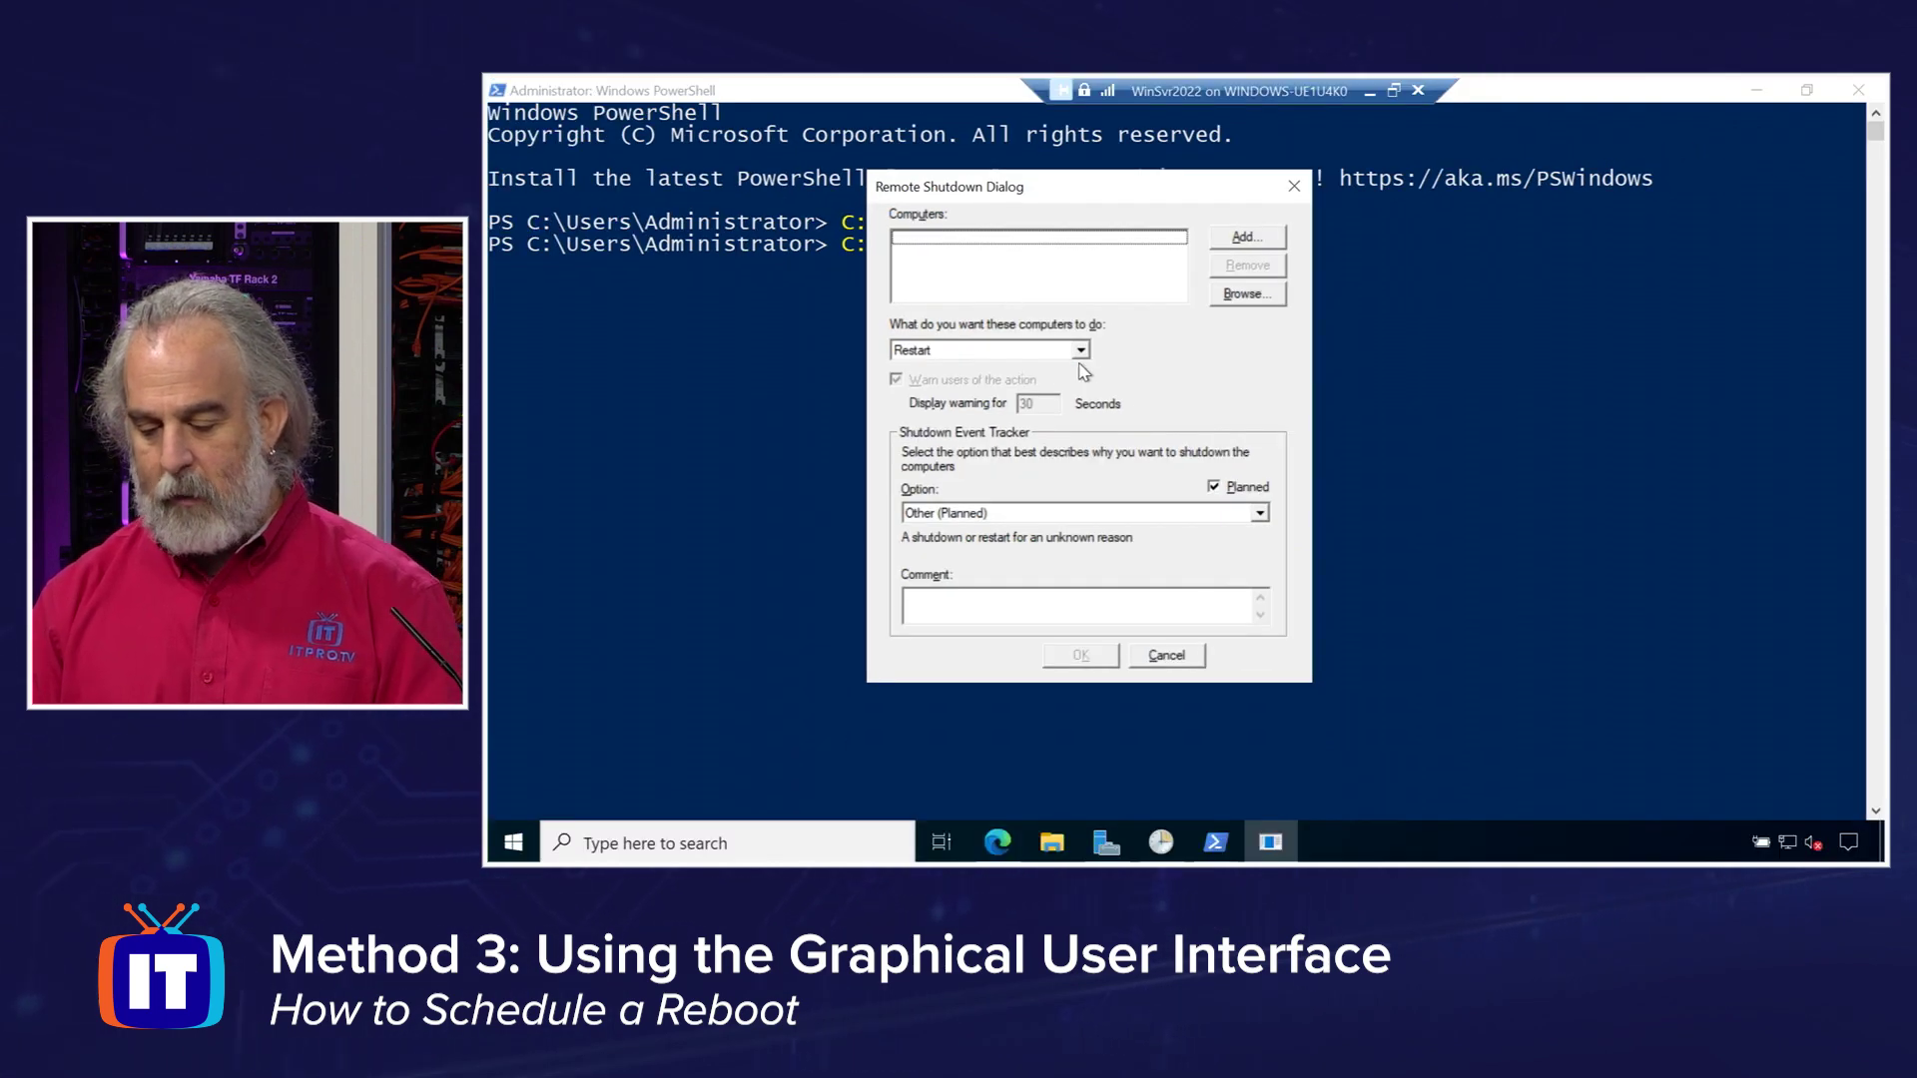
click(1079, 350)
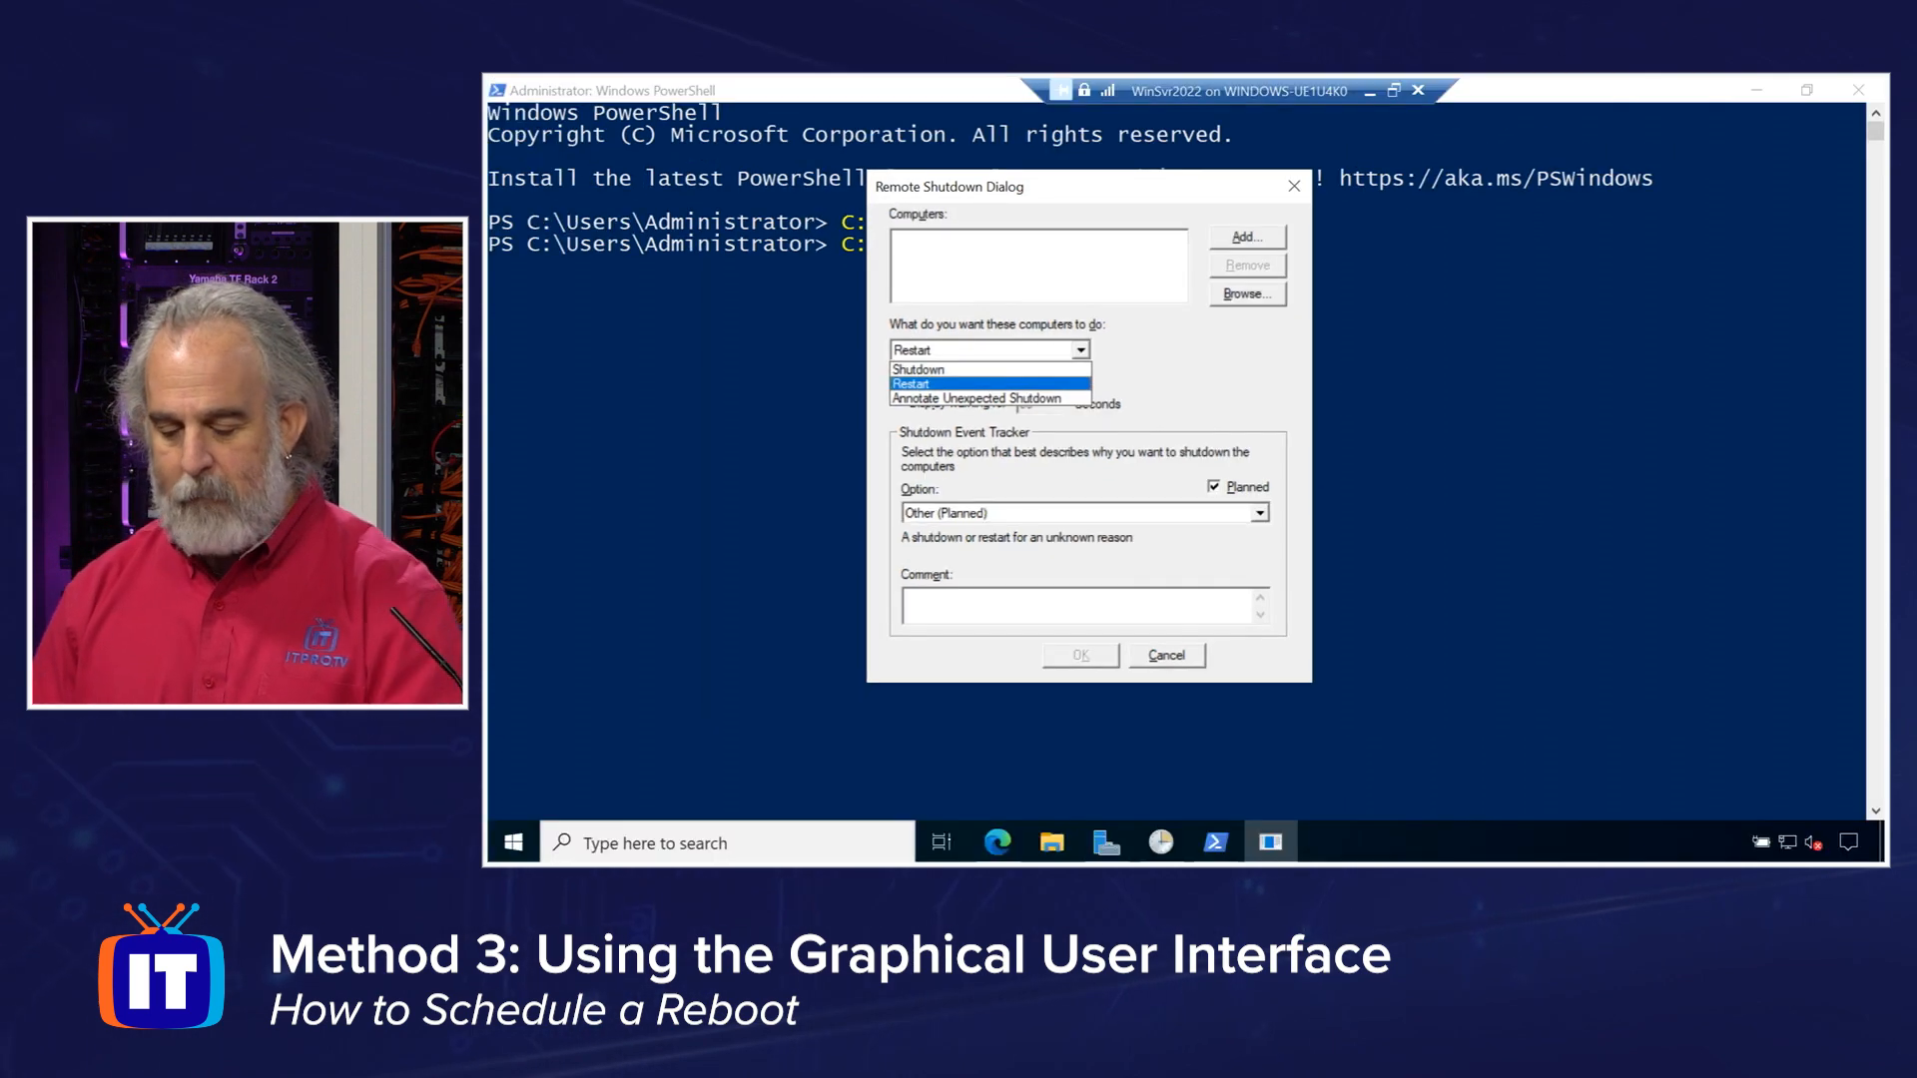
click(1207, 365)
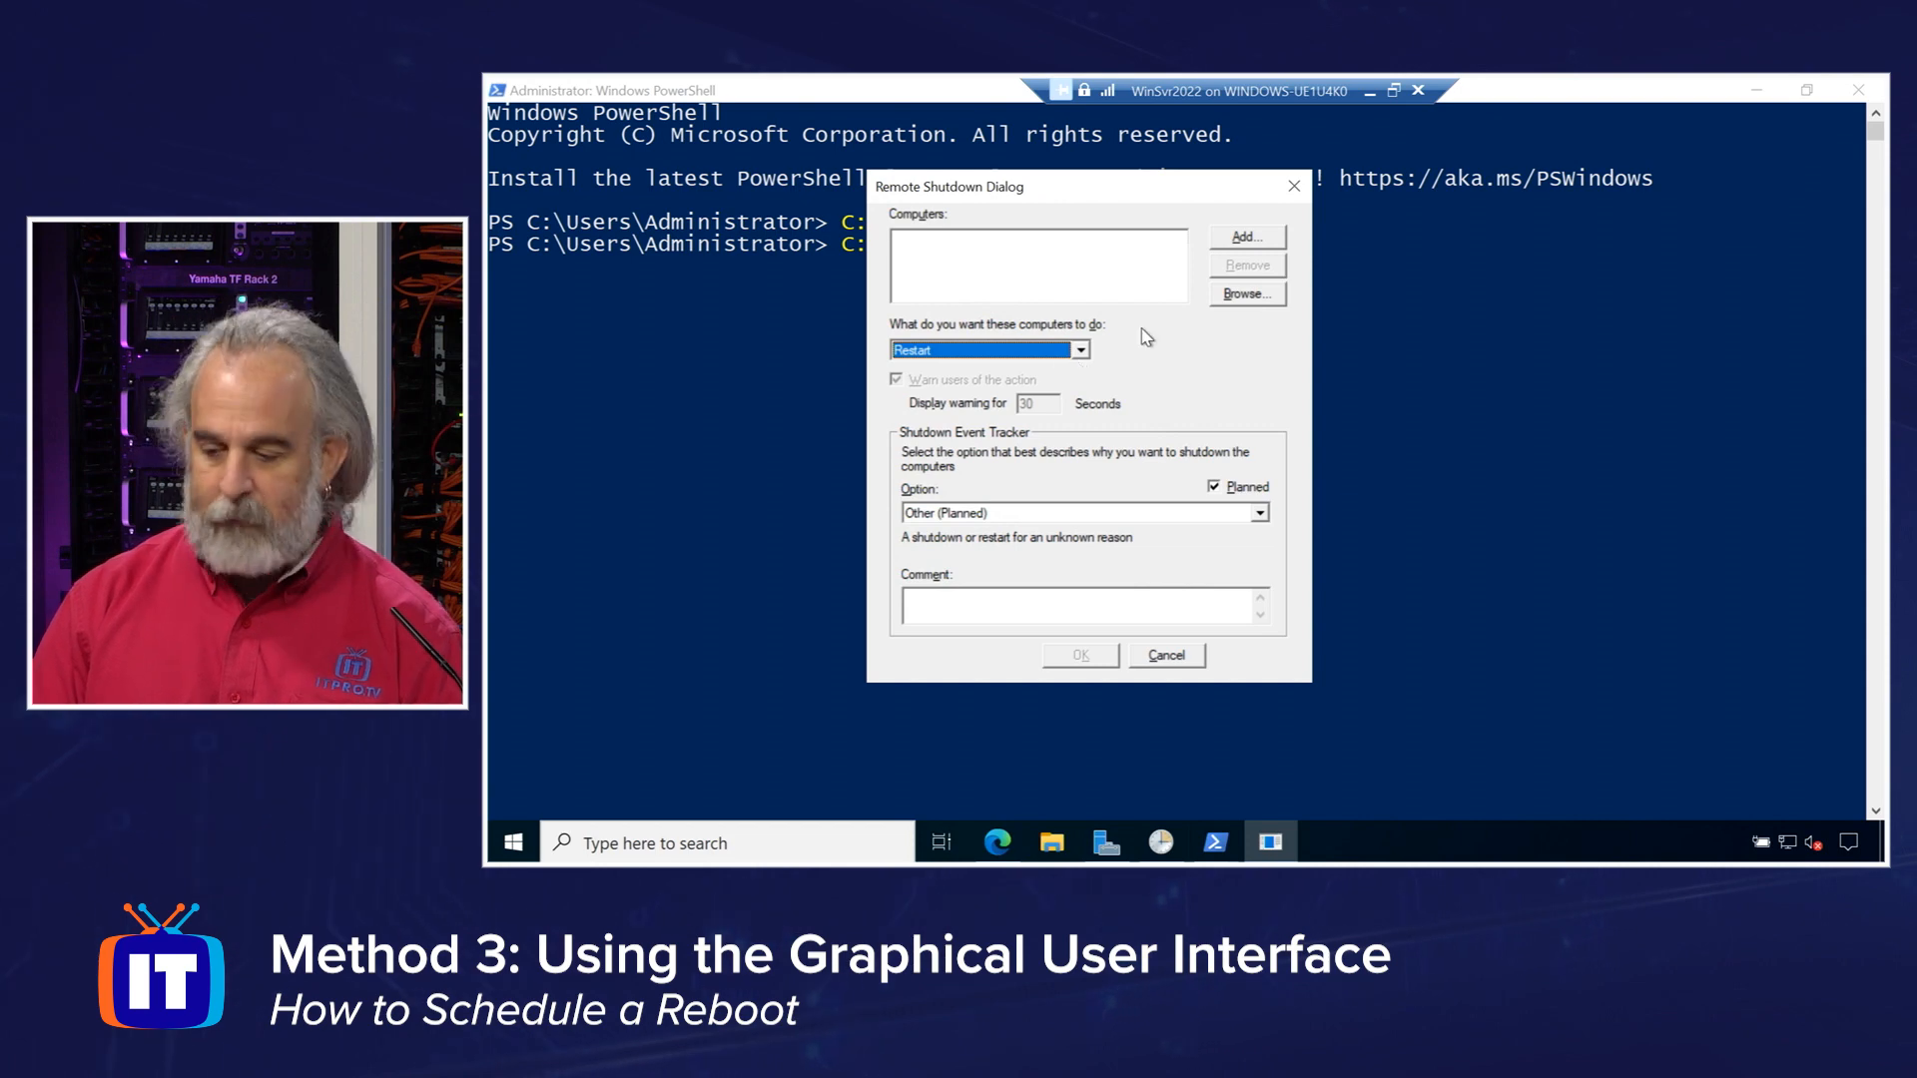
click(1247, 236)
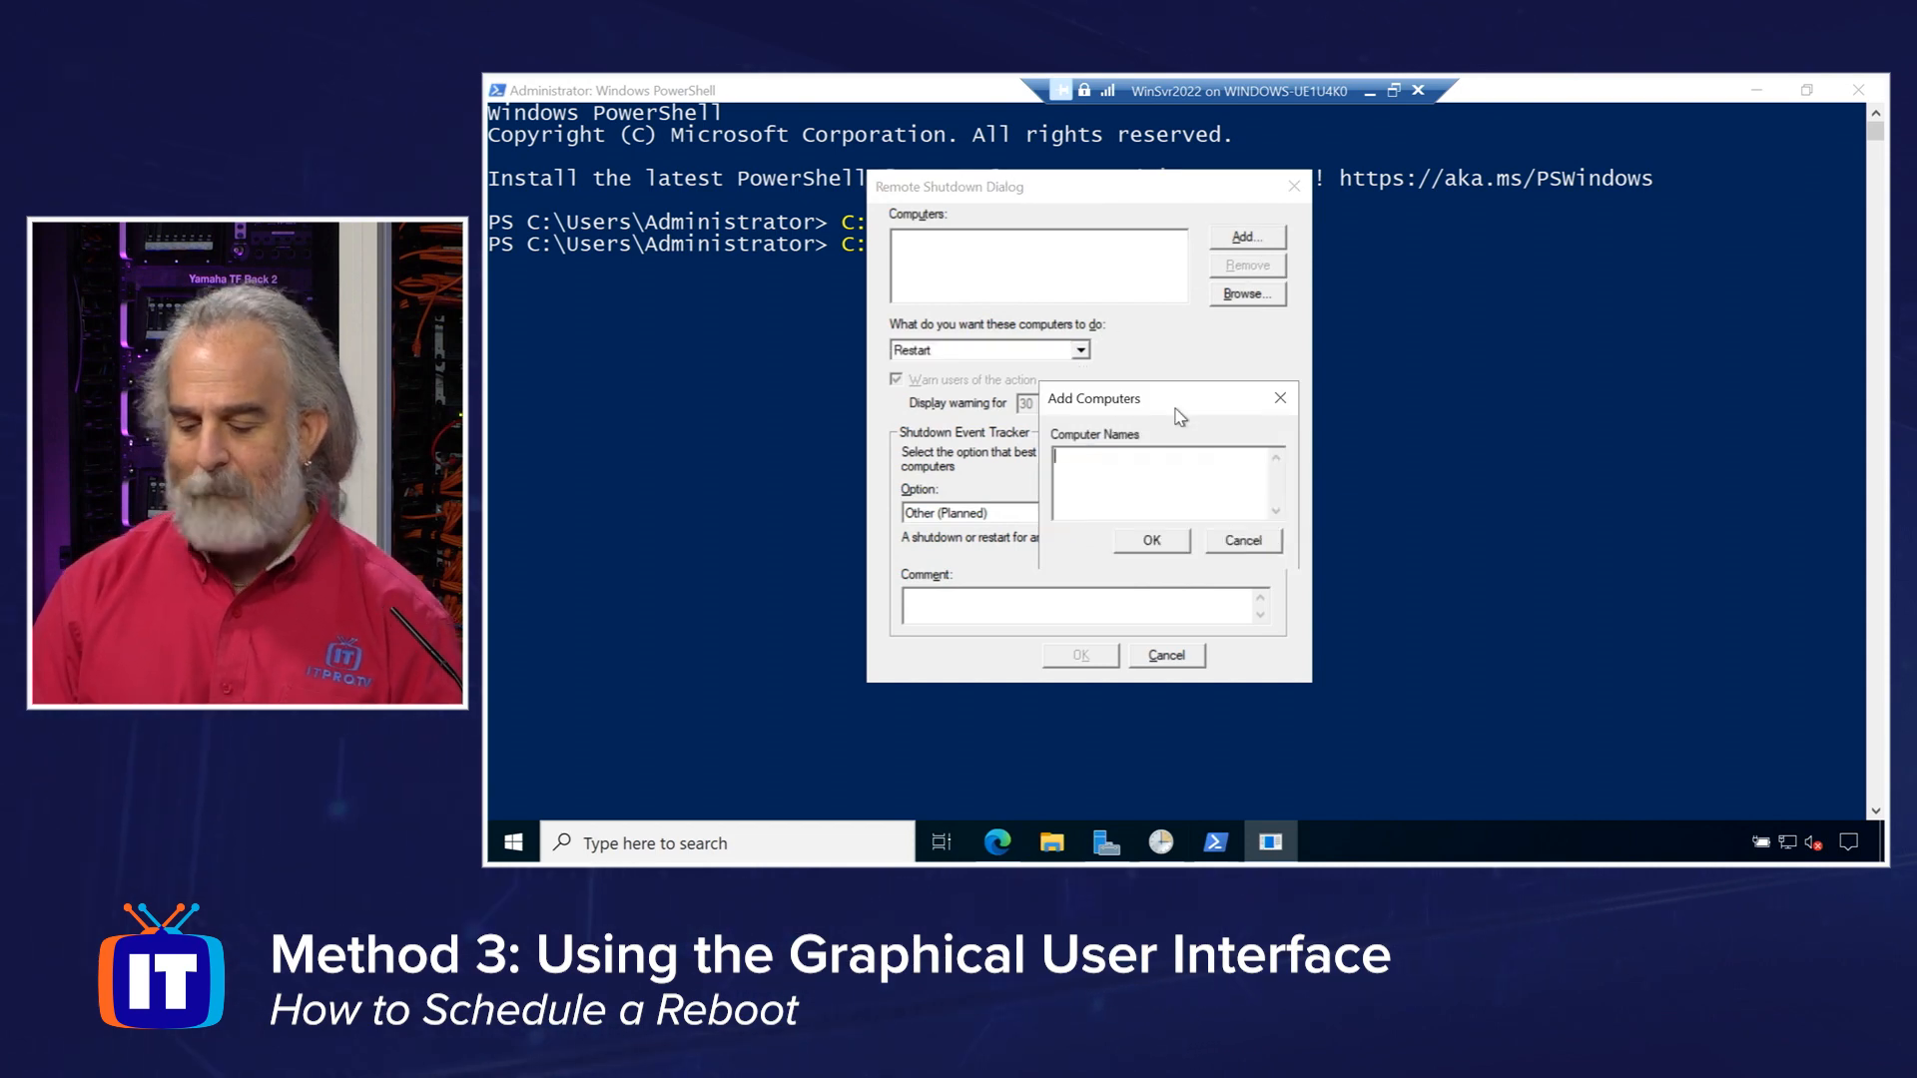
drag(1184, 398, 1172, 266)
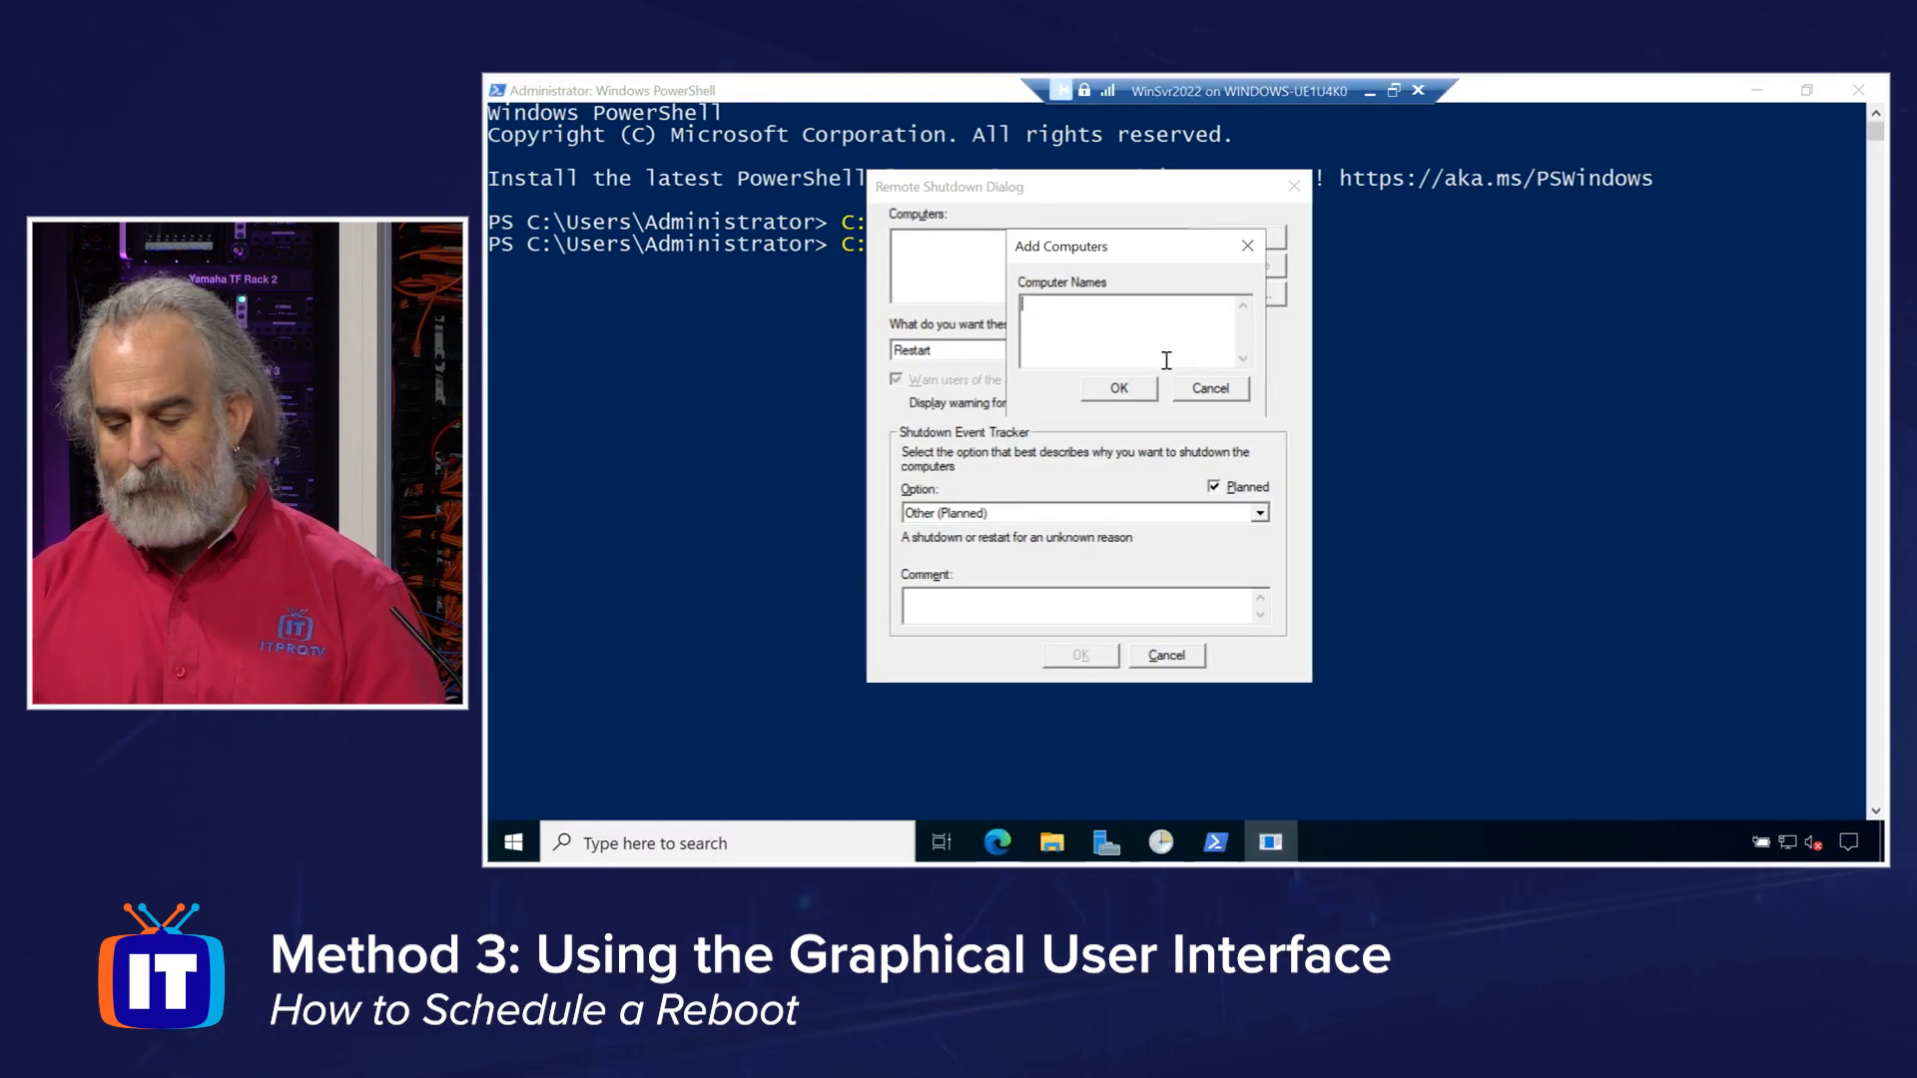
click(1210, 390)
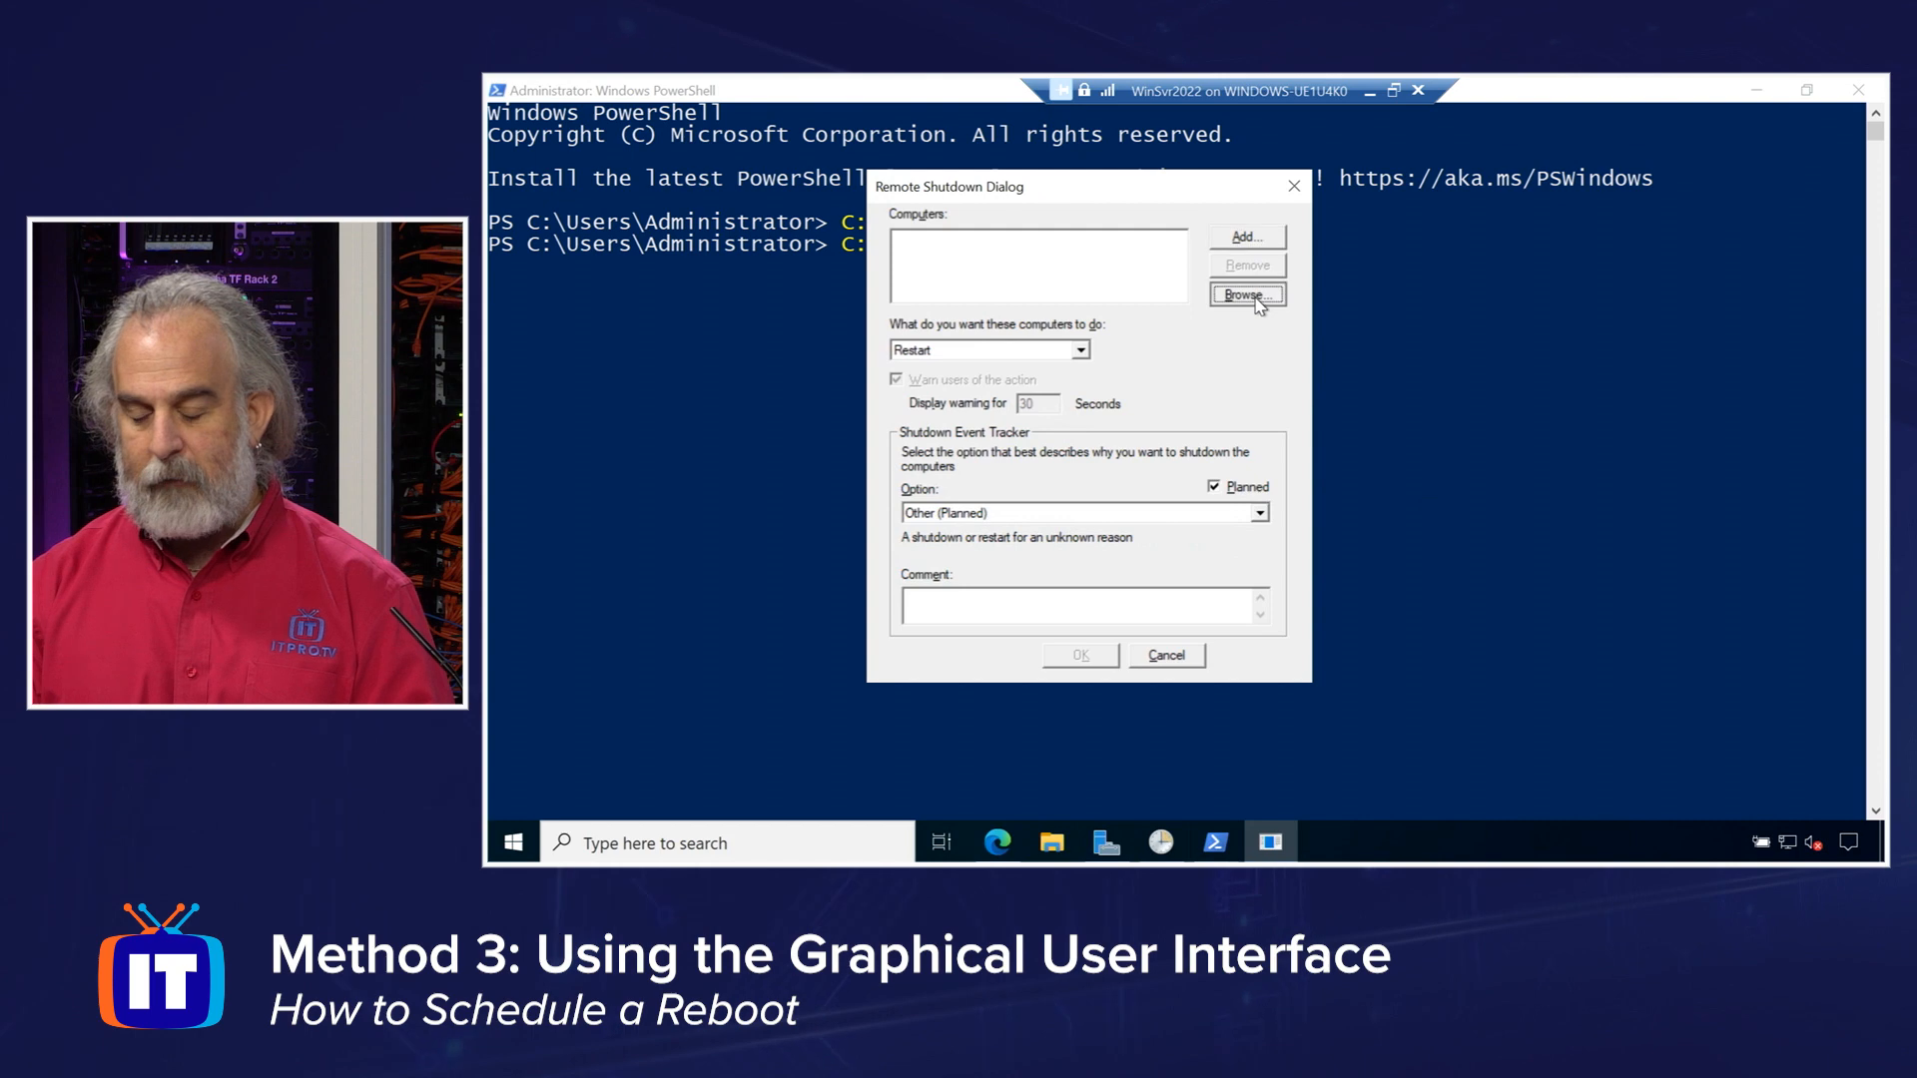
click(1255, 294)
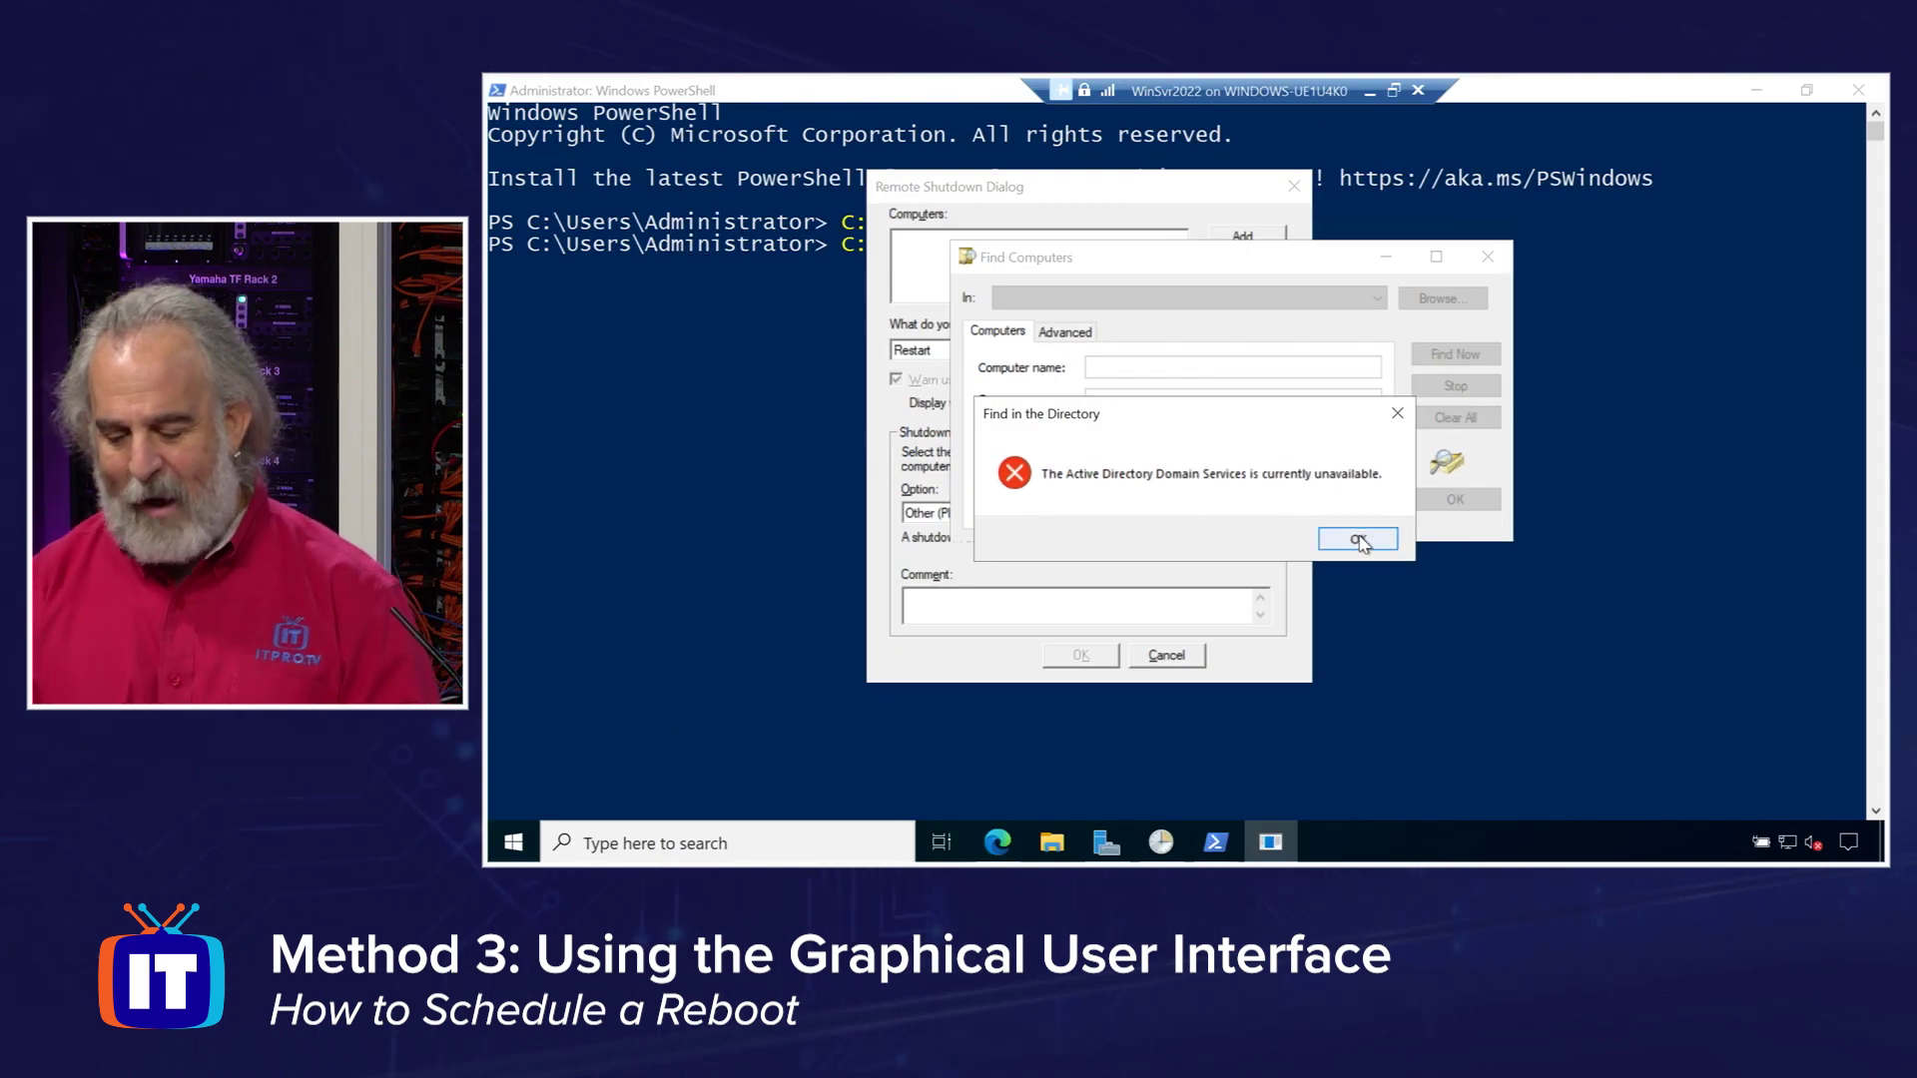
click(1358, 539)
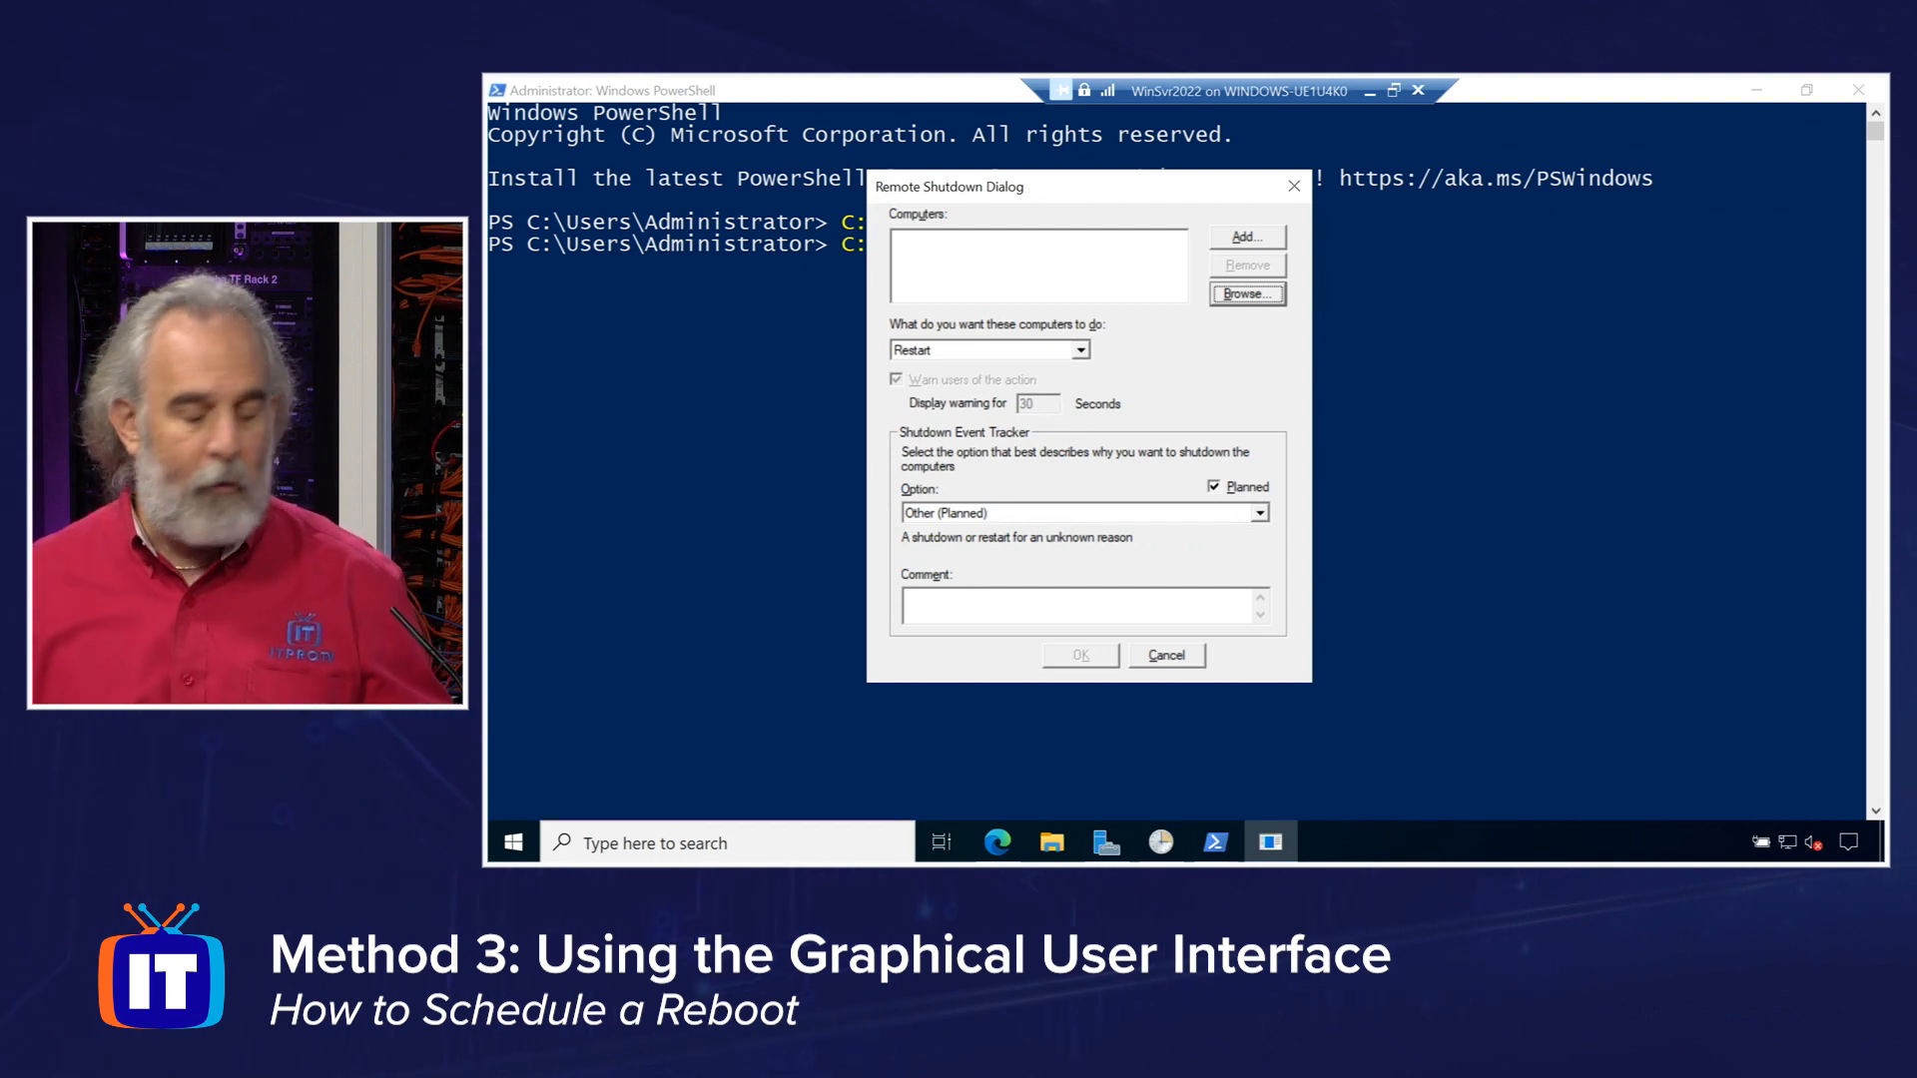
Add melissa1 to the dialog's target computer list and review its action choices.
click(1243, 240)
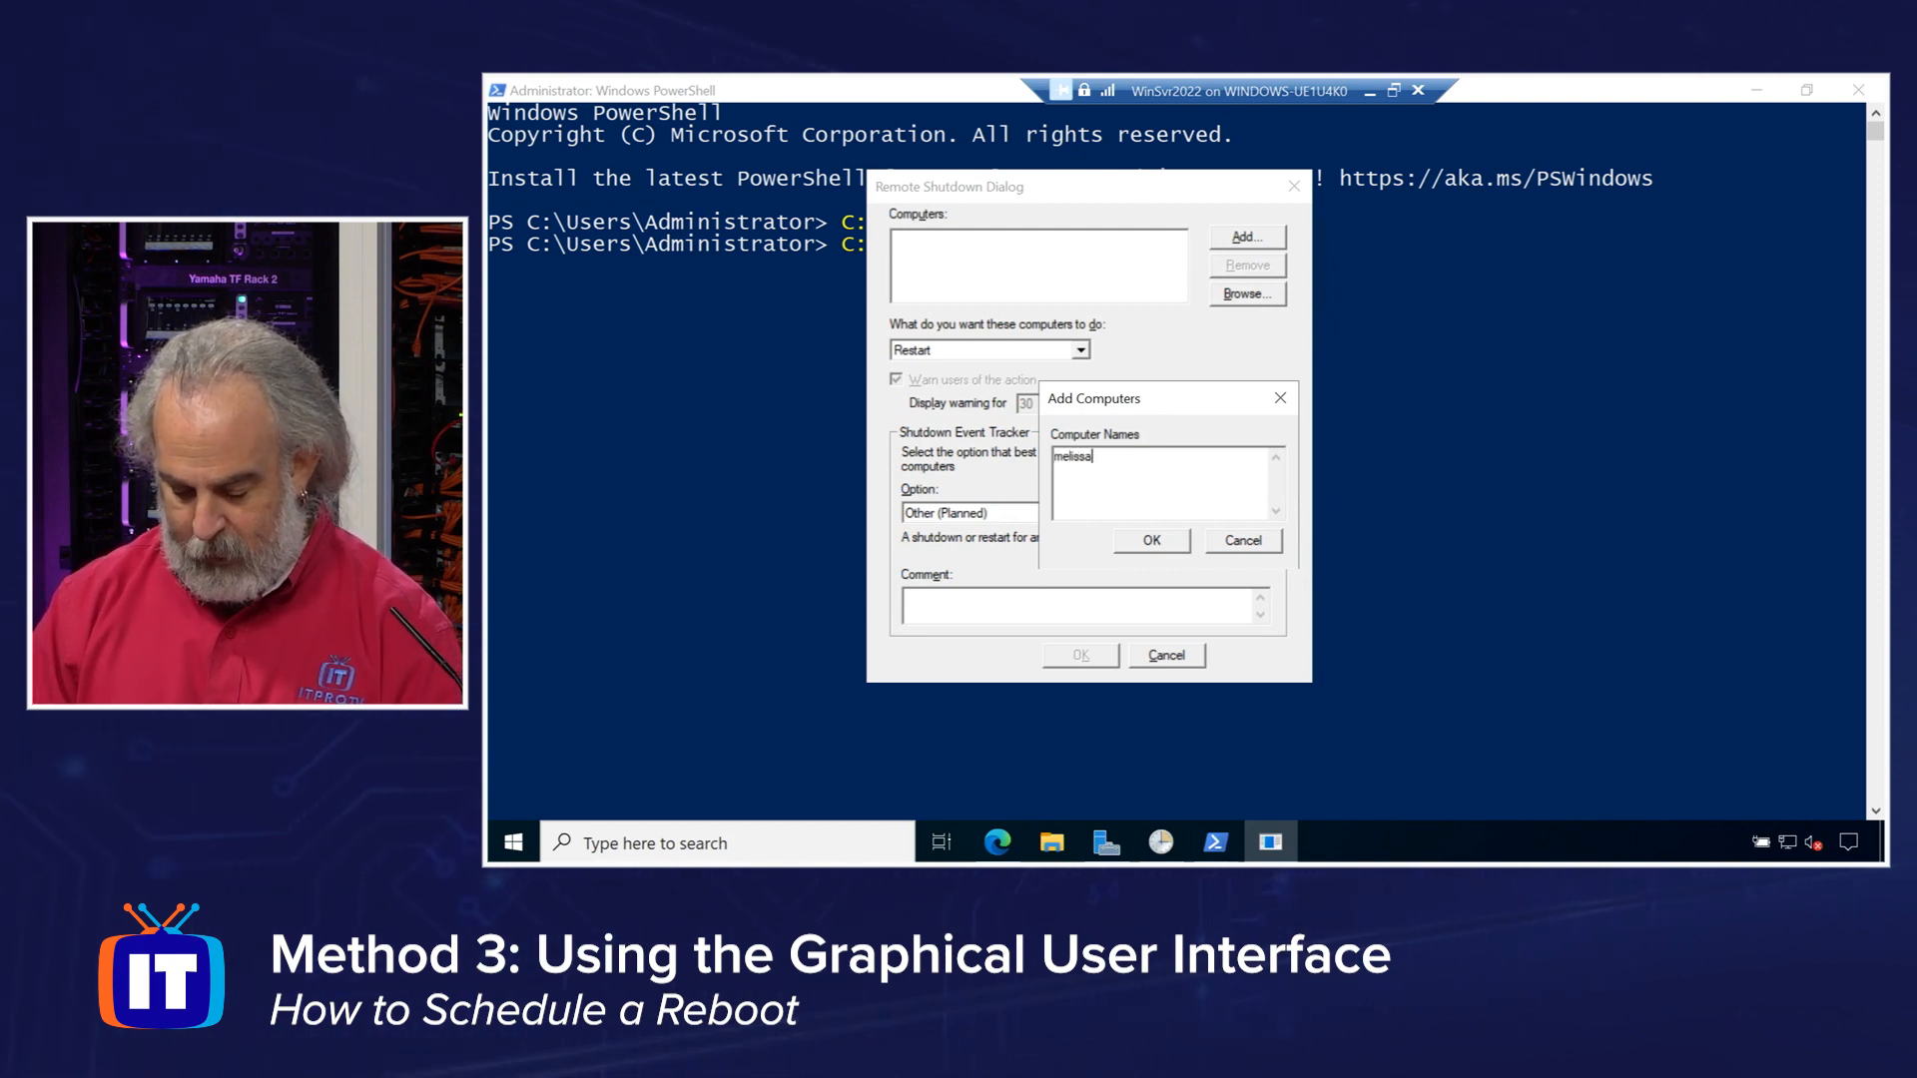
text(1)
click(1151, 541)
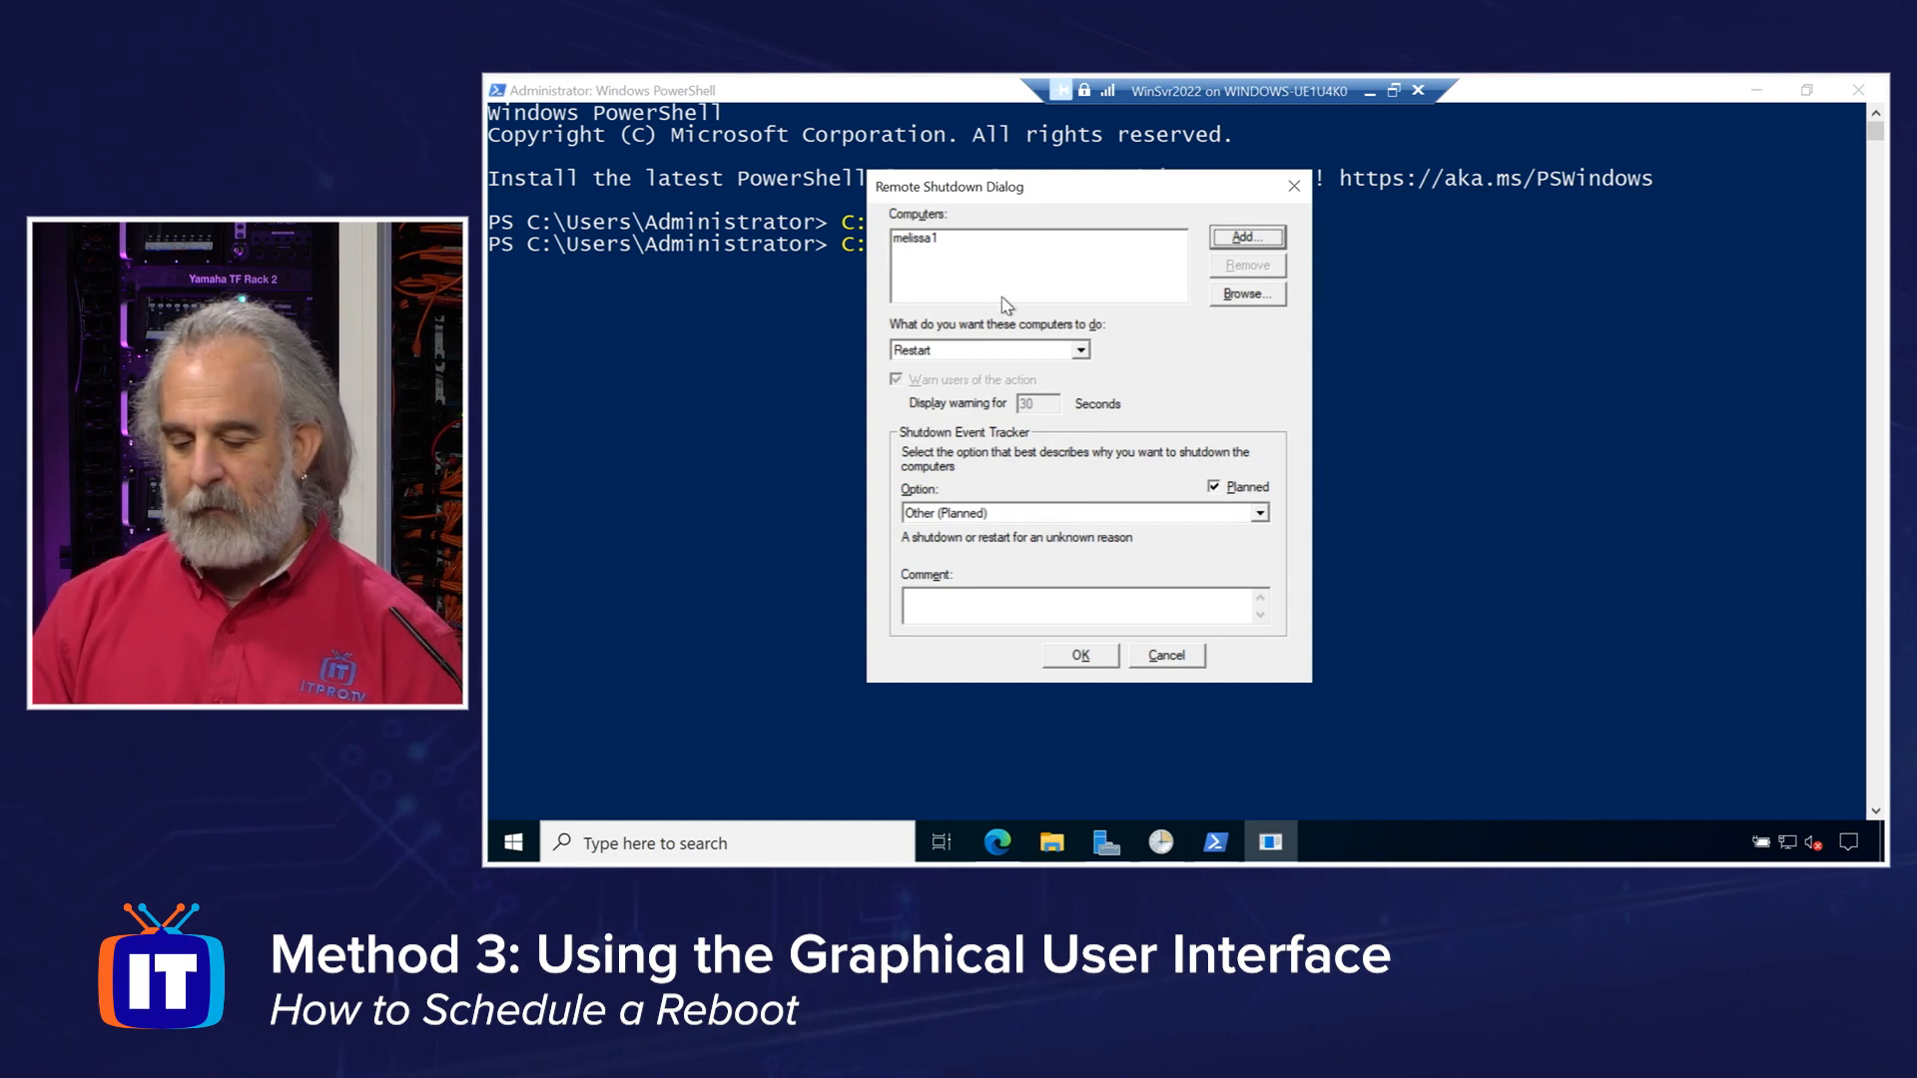
click(1079, 351)
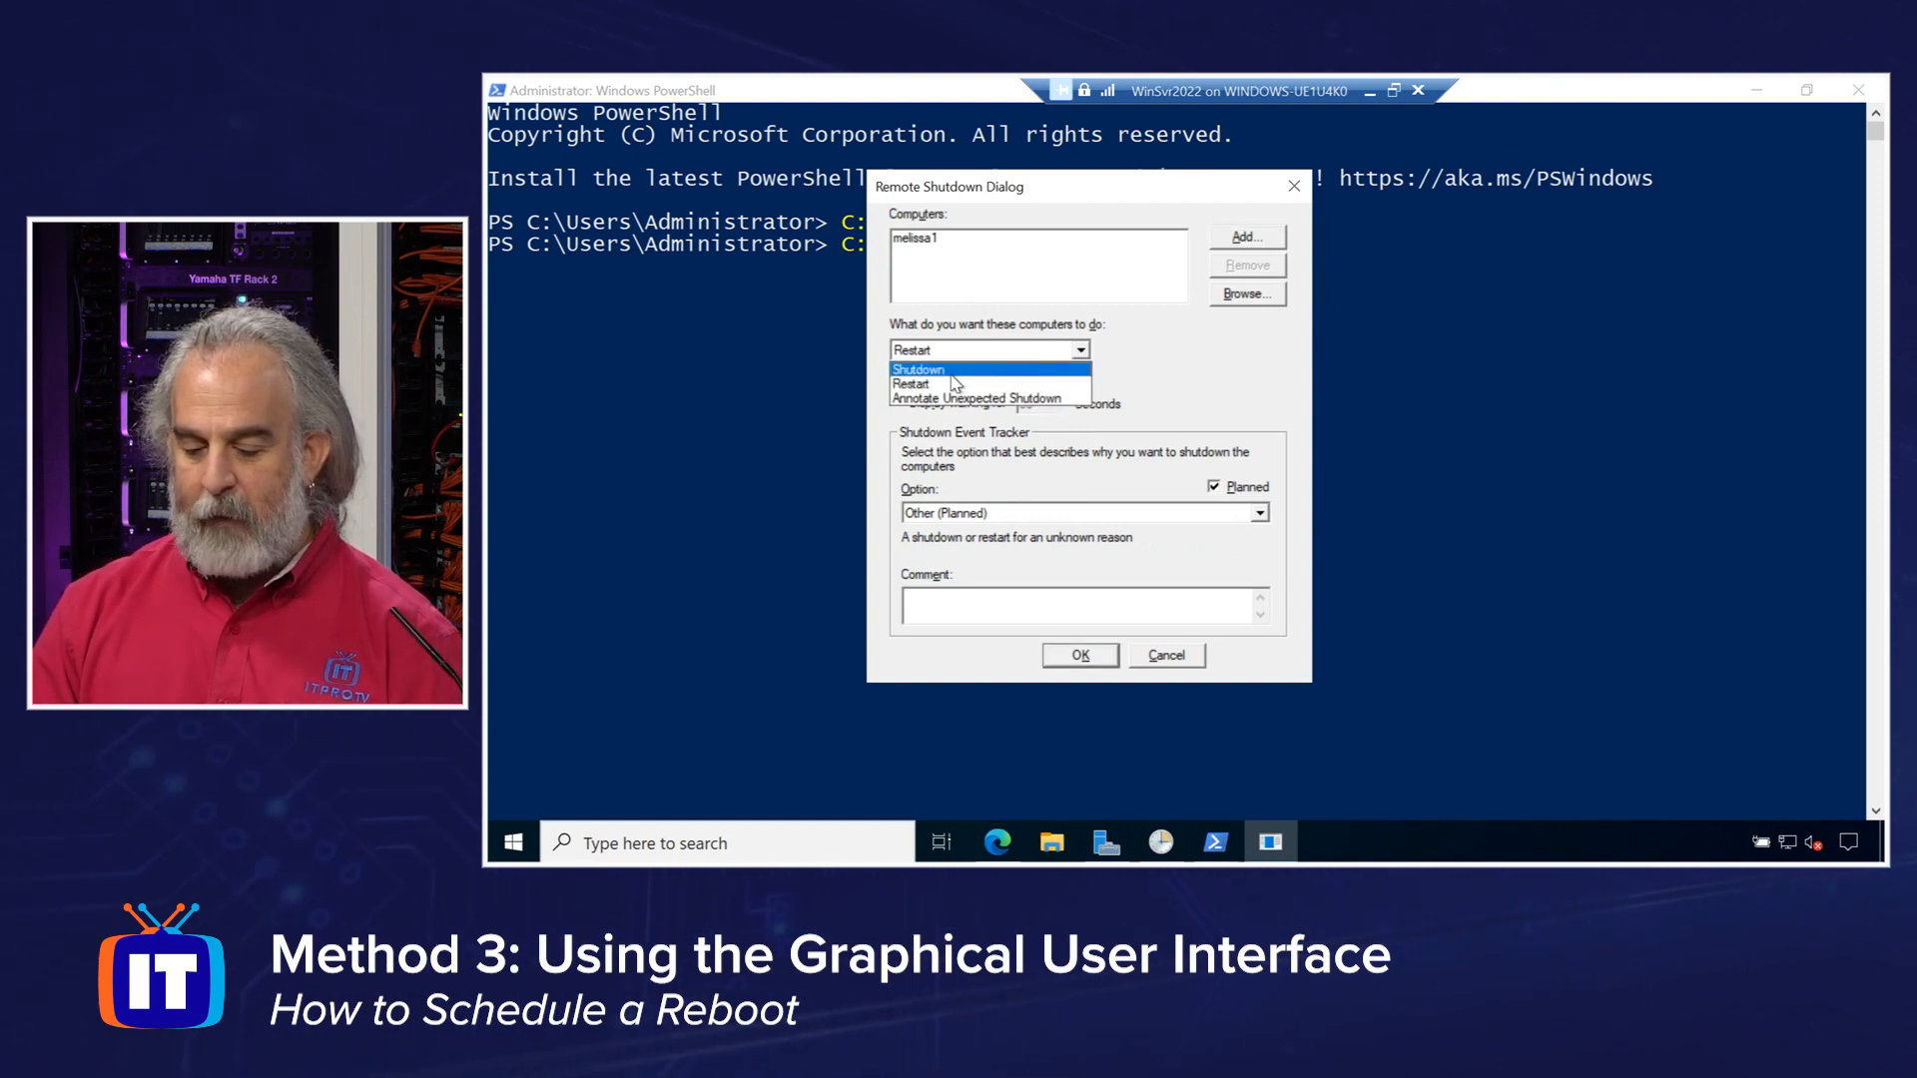
Choose Shutdown with reason Hardware: Maintenance (Planned) and the comment Hello.
click(916, 368)
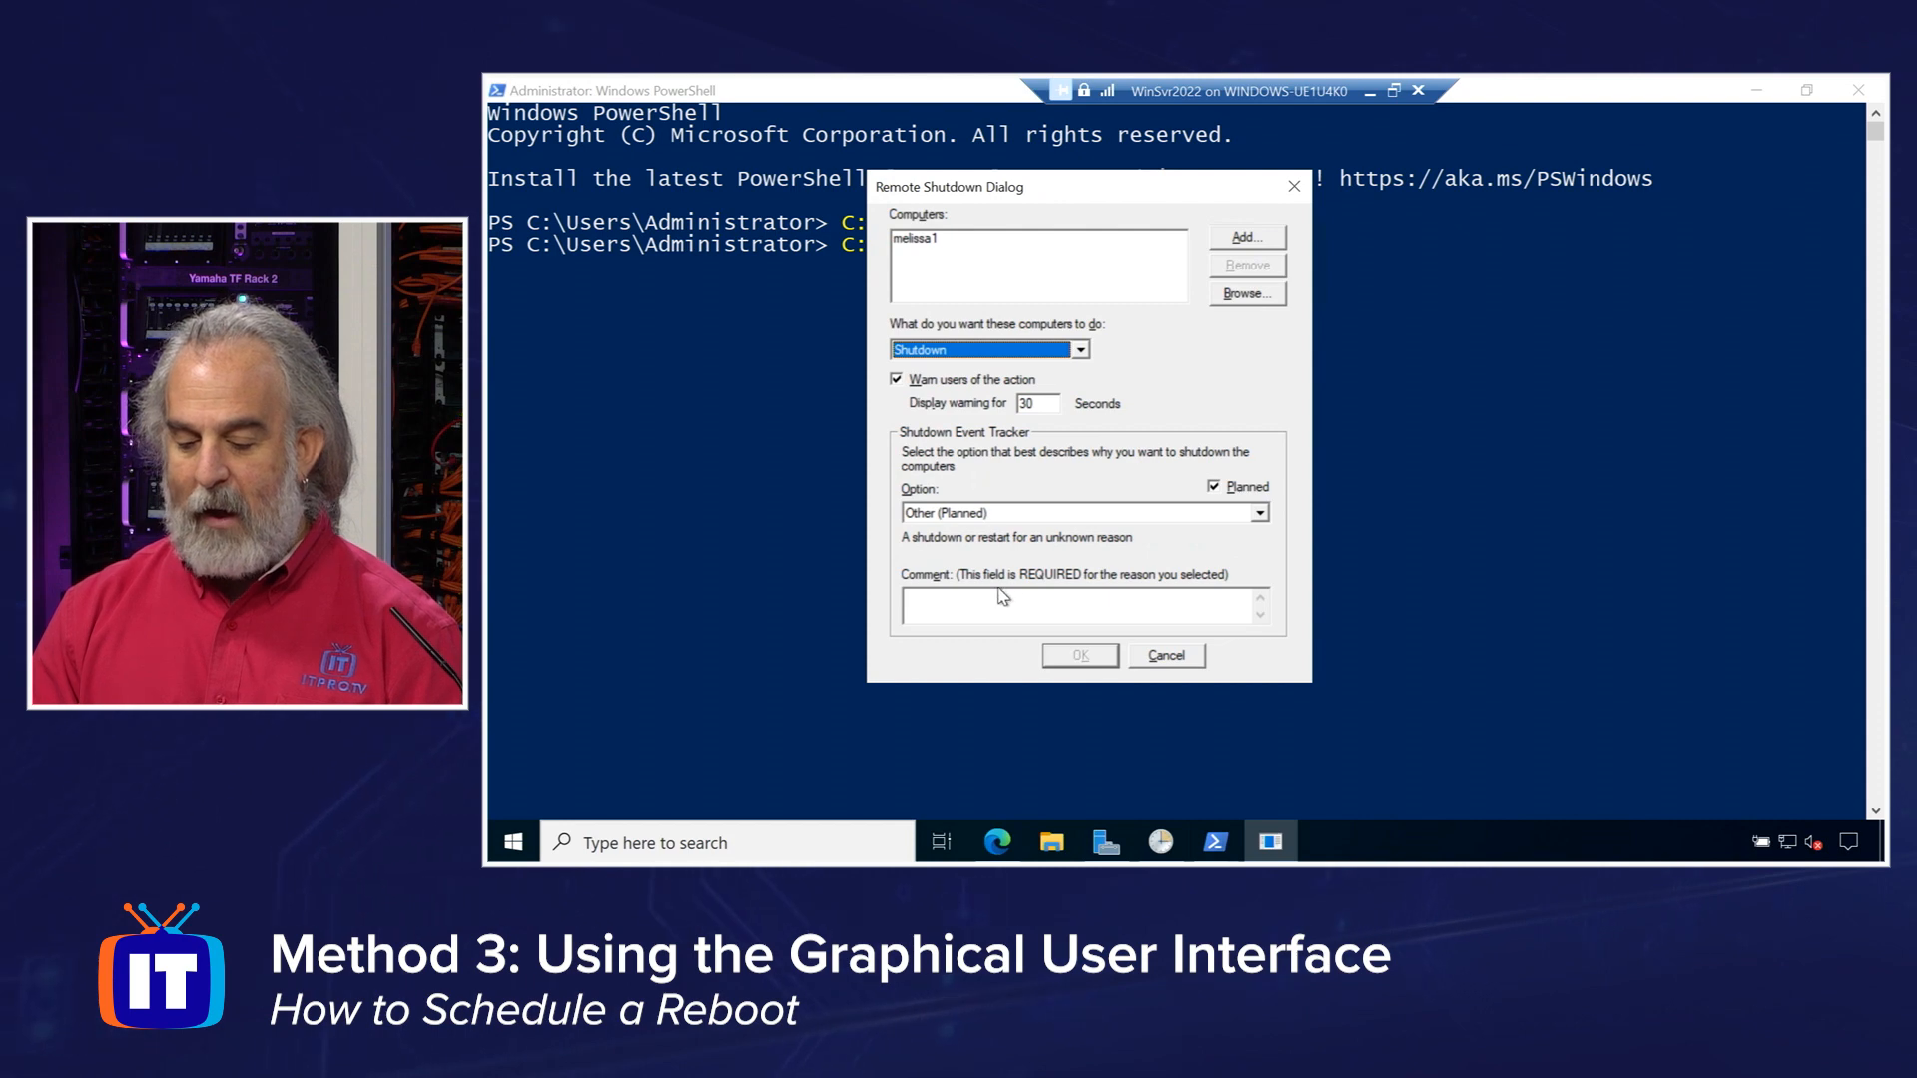
click(966, 513)
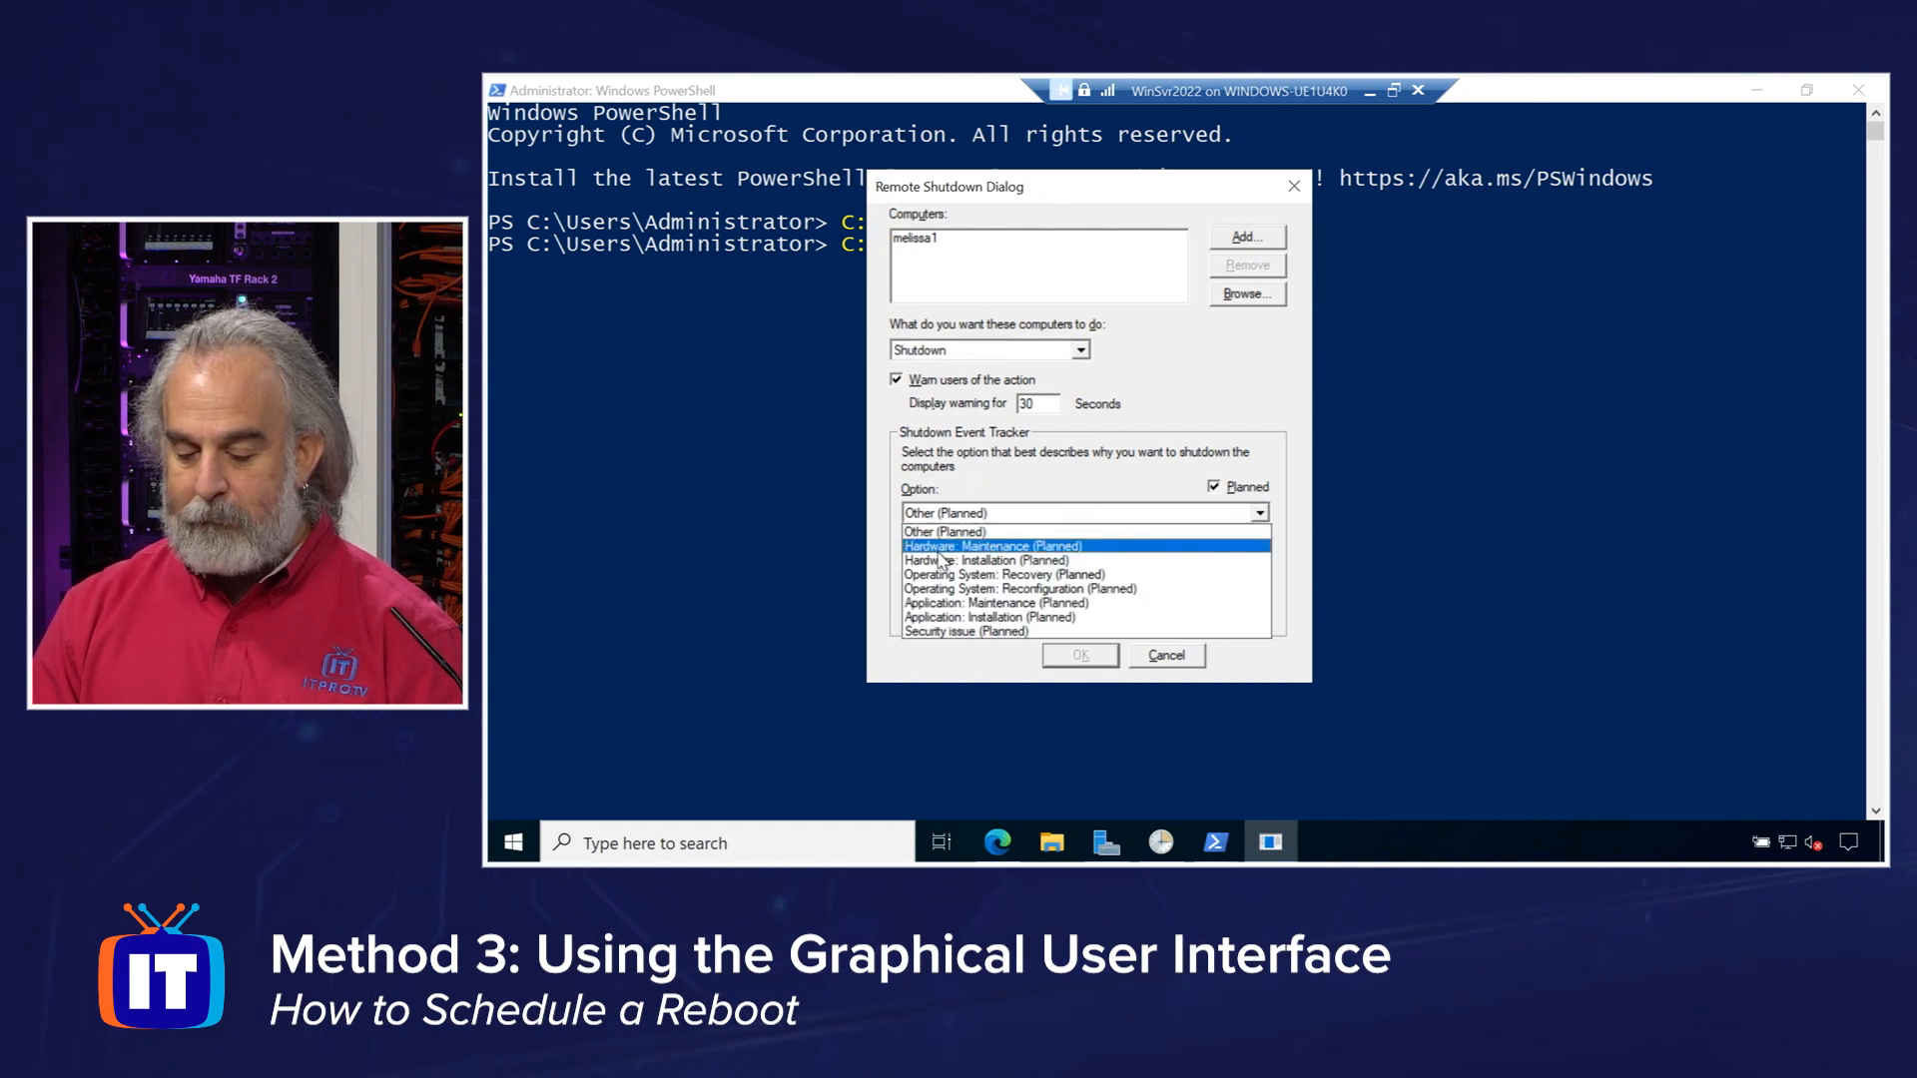
click(941, 554)
click(937, 597)
text(Hello)
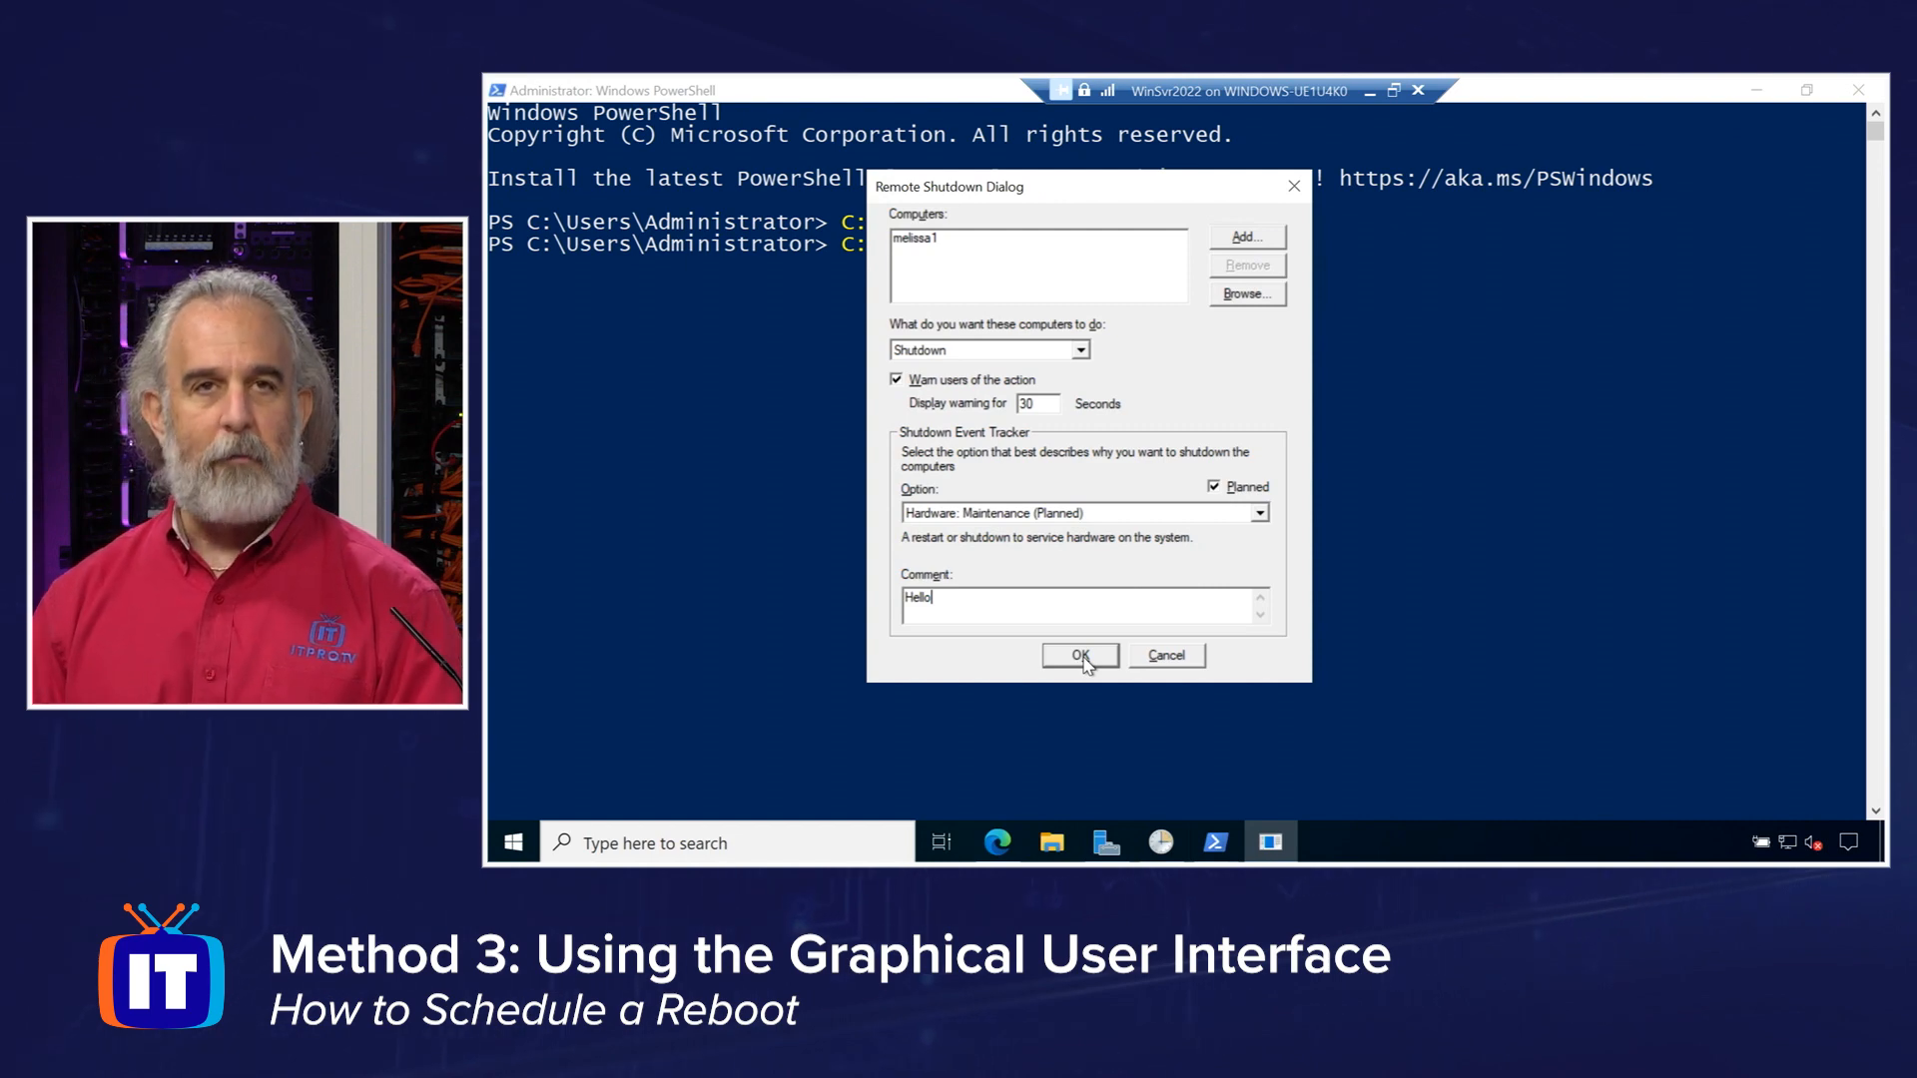
Cancel the Remote Shutdown Dialog so only the PowerShell prompt remains.
click(1182, 659)
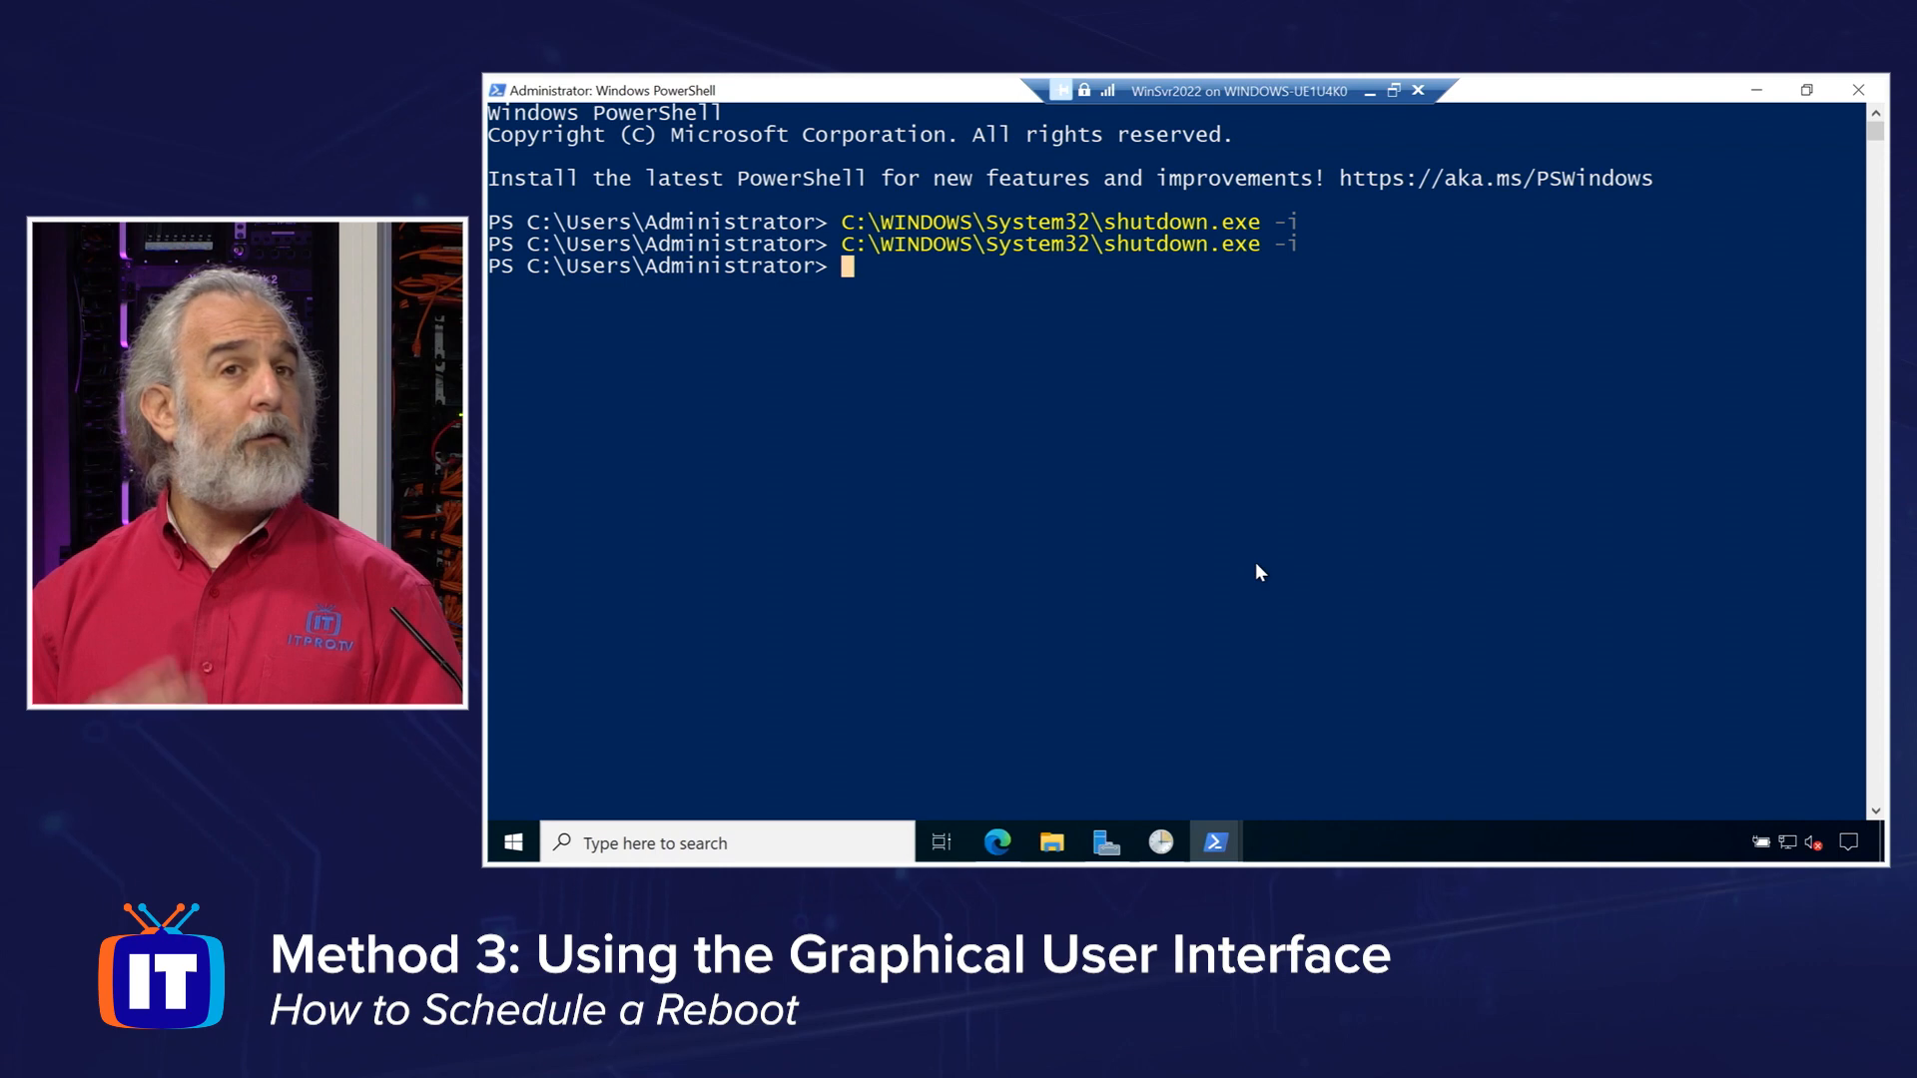